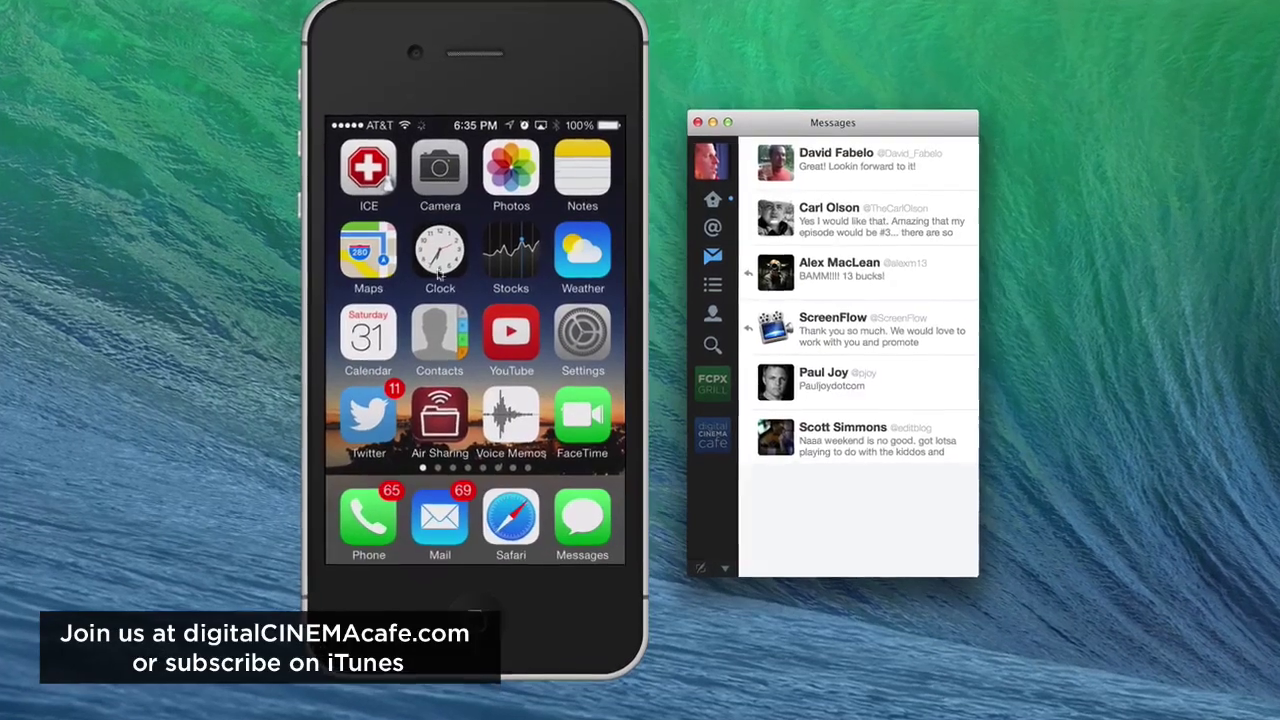
# - Launch the Twitter app on the iPhone so its Home timeline appears
pyautogui.click(347, 434)
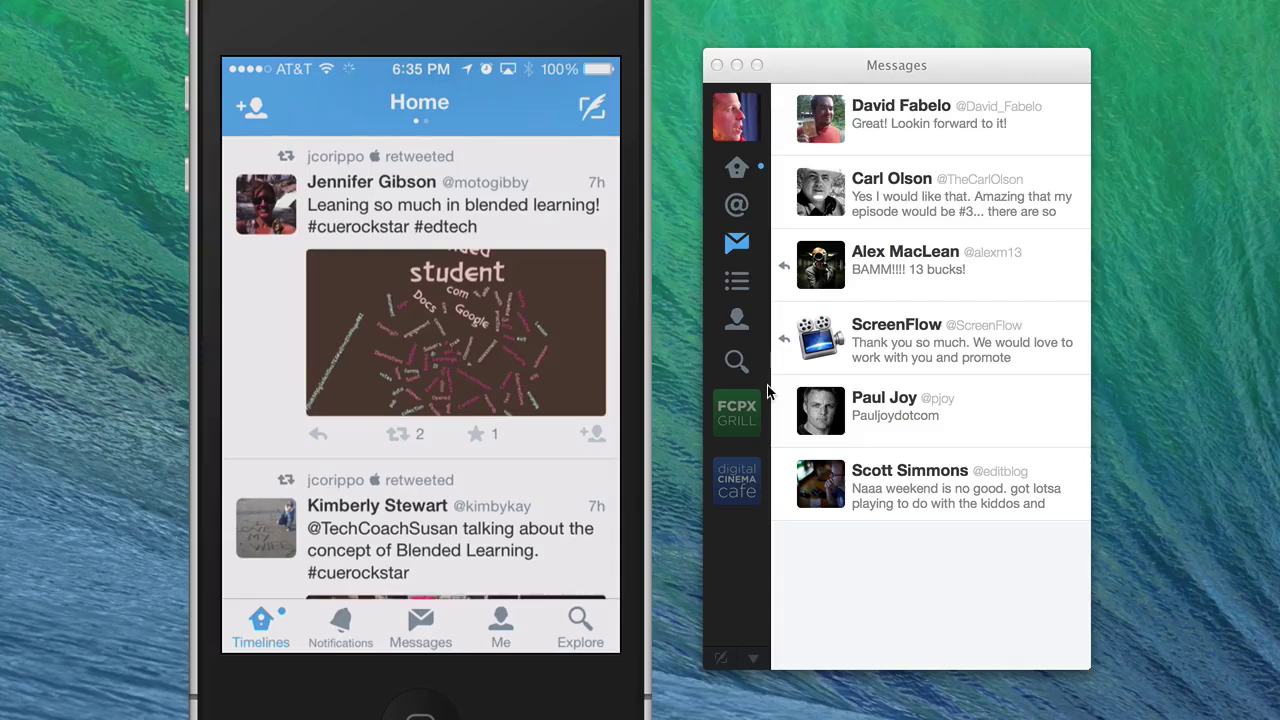
# - On the Mac, show the Home timeline and switch to the FCPX Grill, then digitalCINEMAcafe accounts
pyautogui.click(733, 133)
pyautogui.click(733, 137)
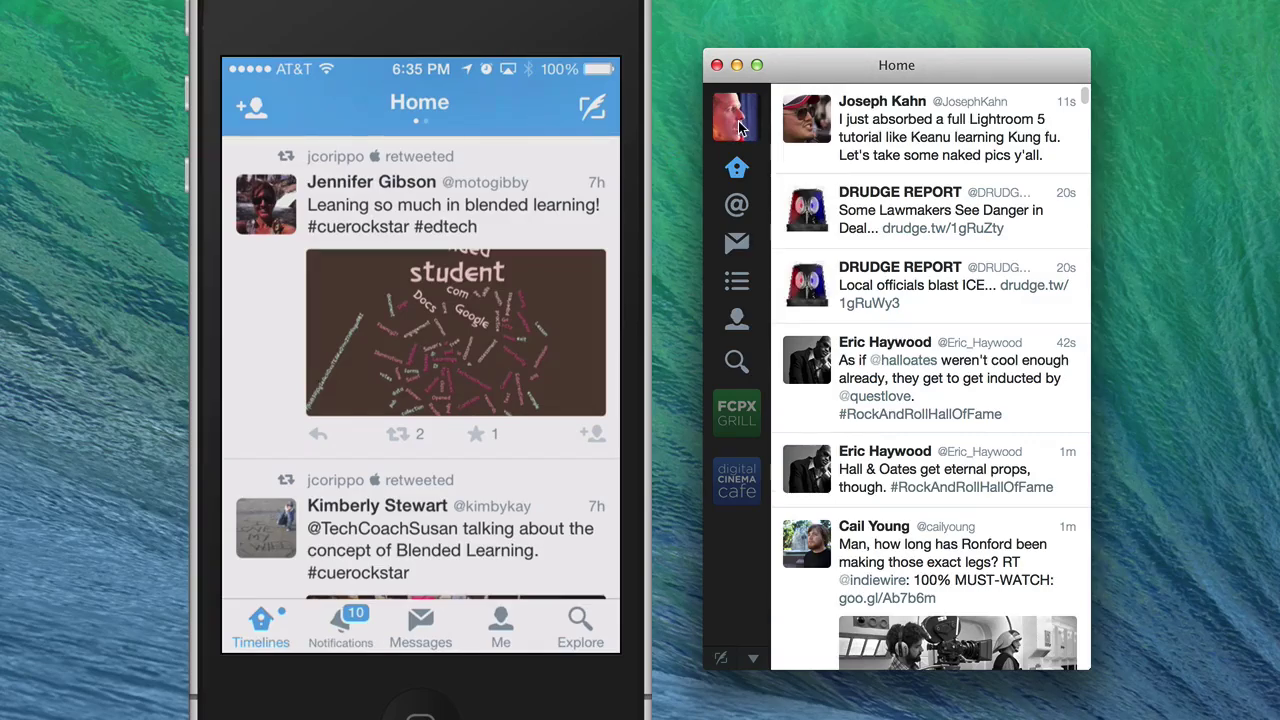
pyautogui.click(727, 413)
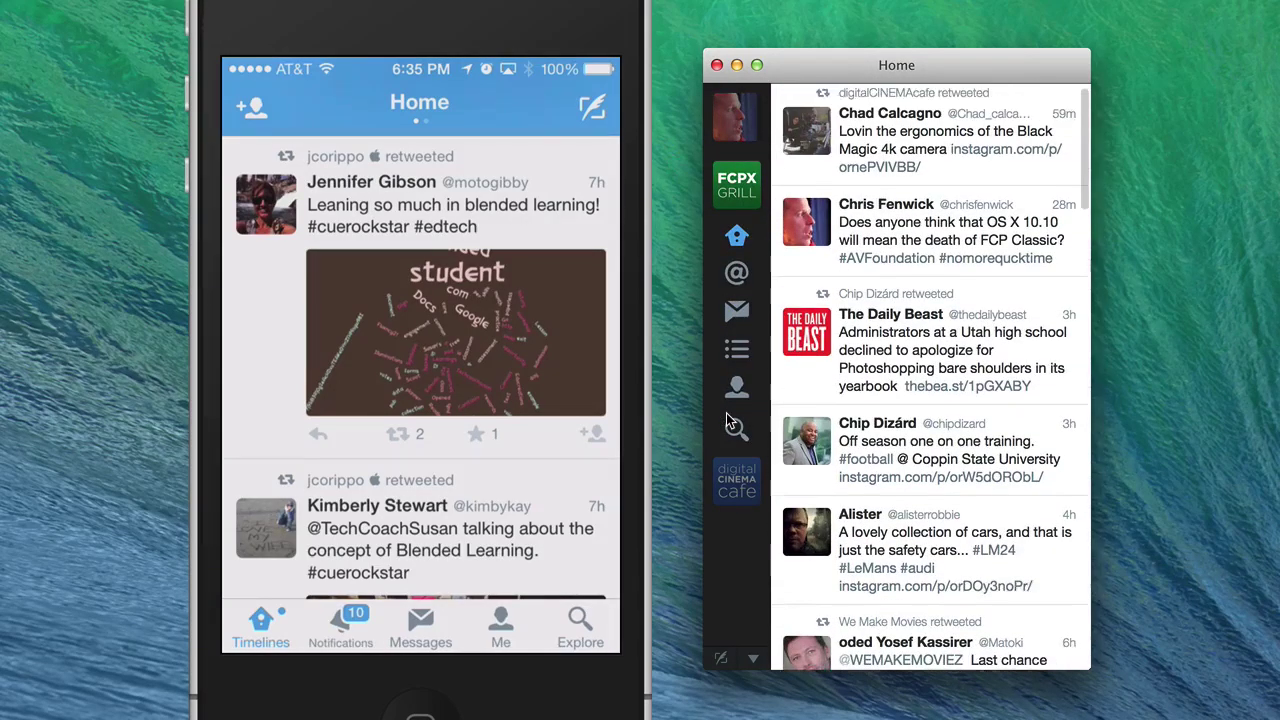
pyautogui.click(737, 484)
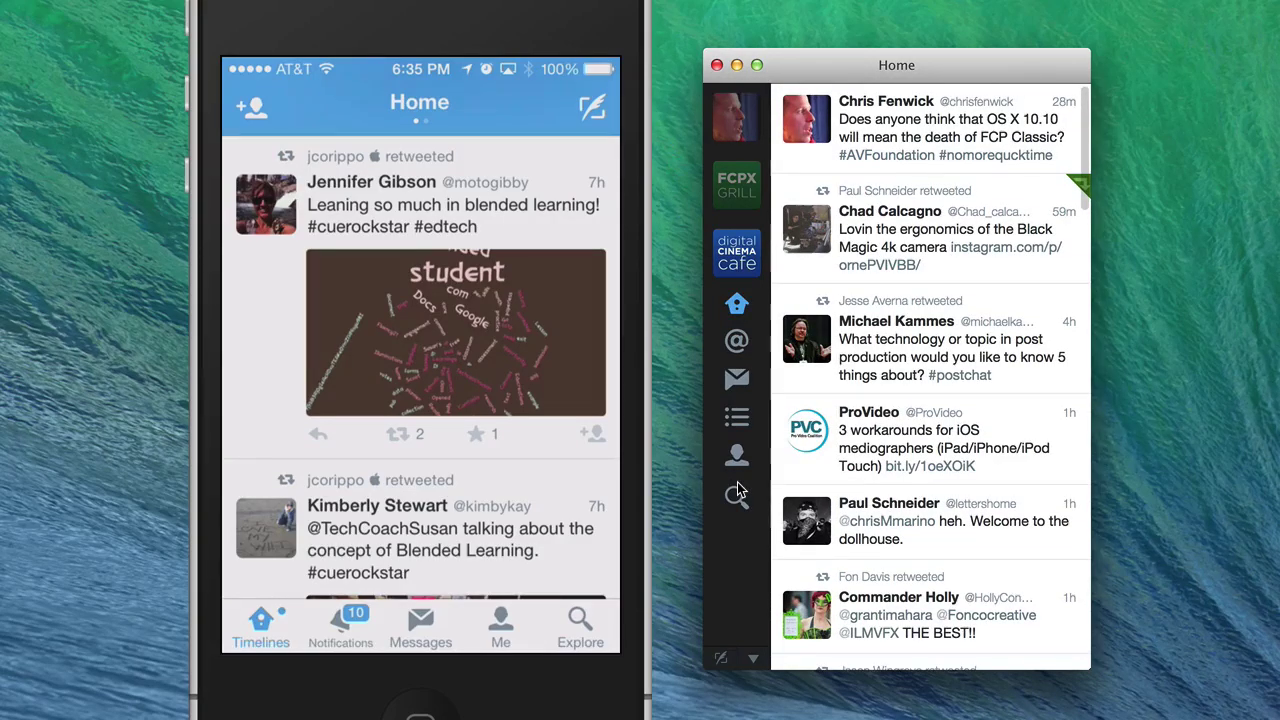
# - On the iPhone, open the Me profile and switch accounts in the account switcher
pyautogui.click(507, 636)
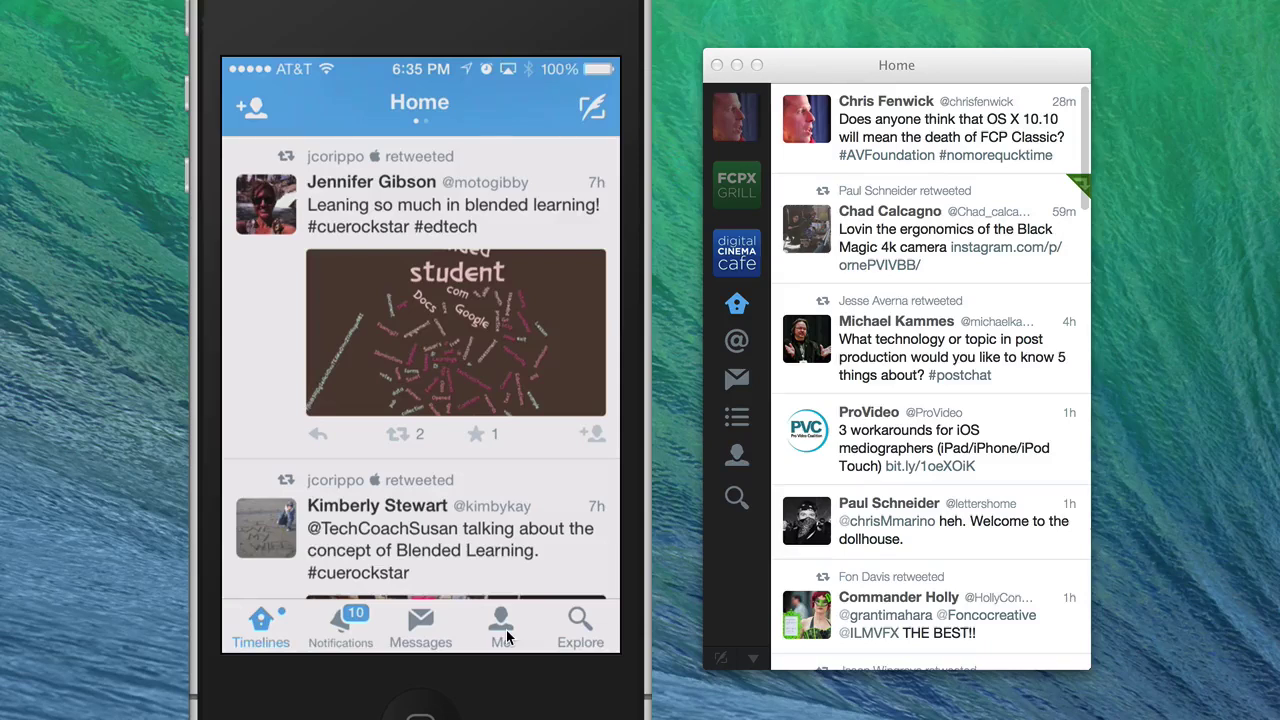
pyautogui.click(507, 636)
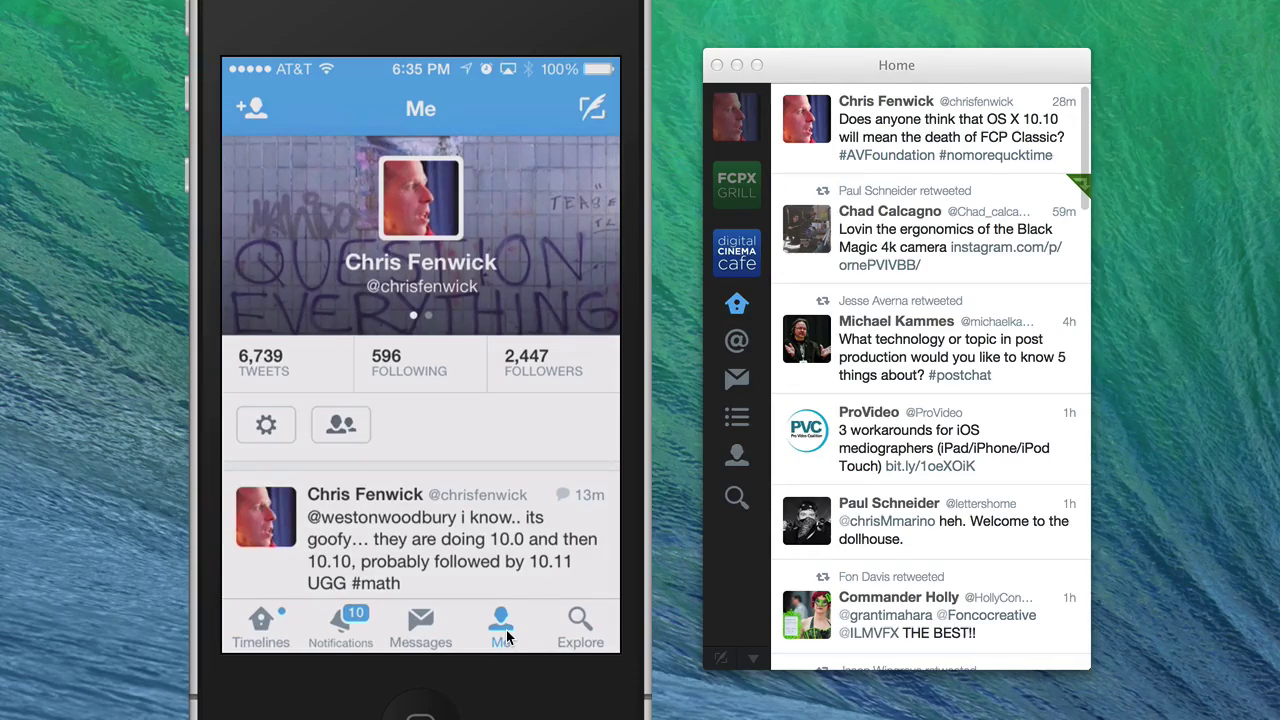
pyautogui.click(507, 636)
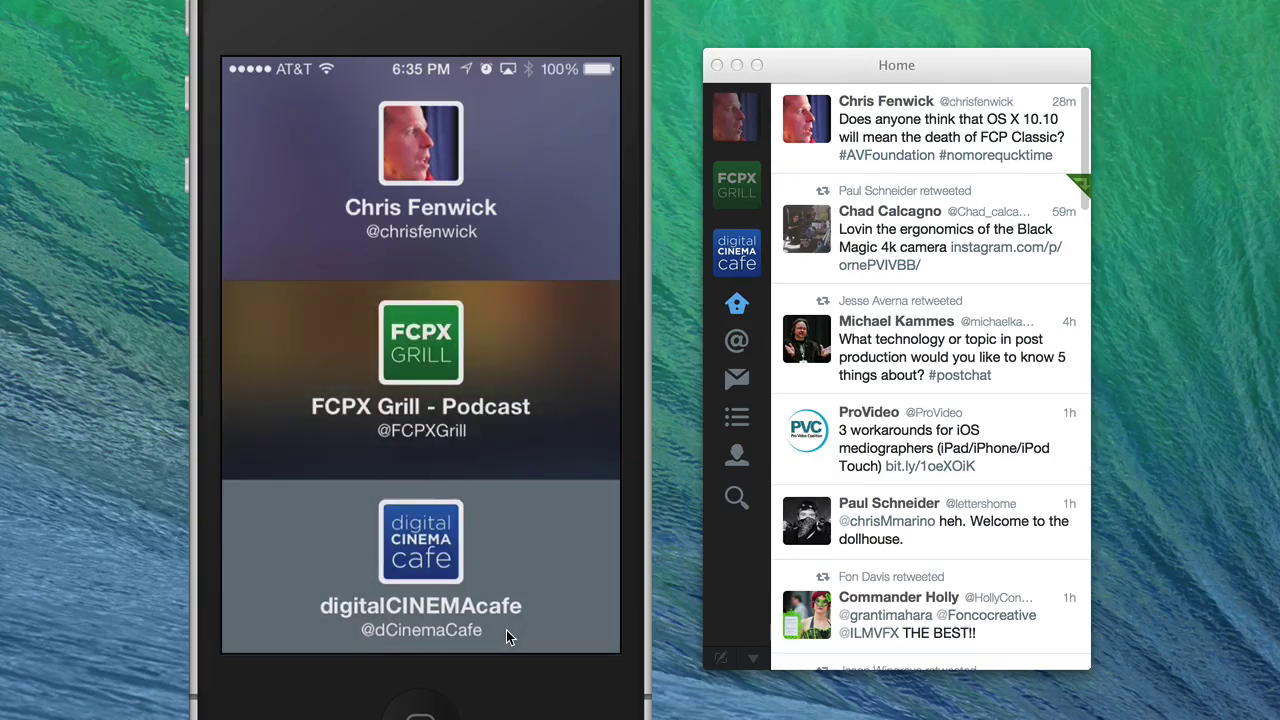
pyautogui.click(506, 630)
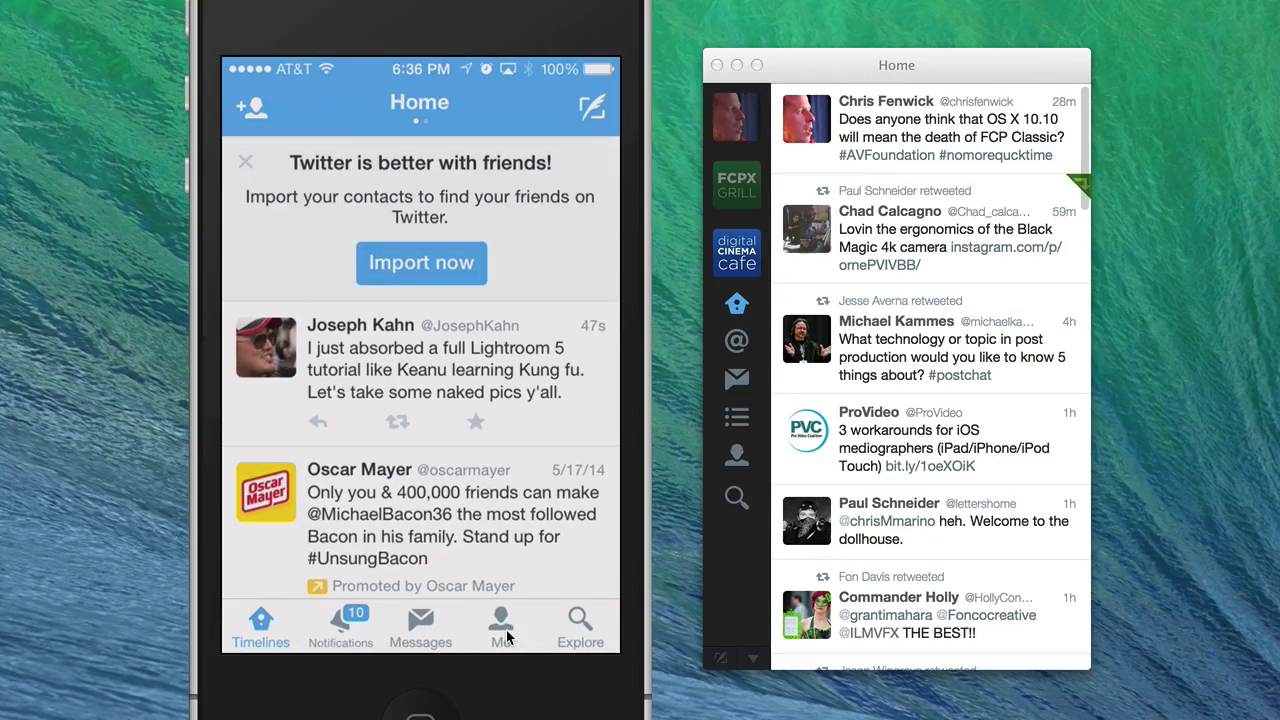
# - Return to the main account's Home timeline, nudge the window higher, and scroll the feed
pyautogui.click(745, 120)
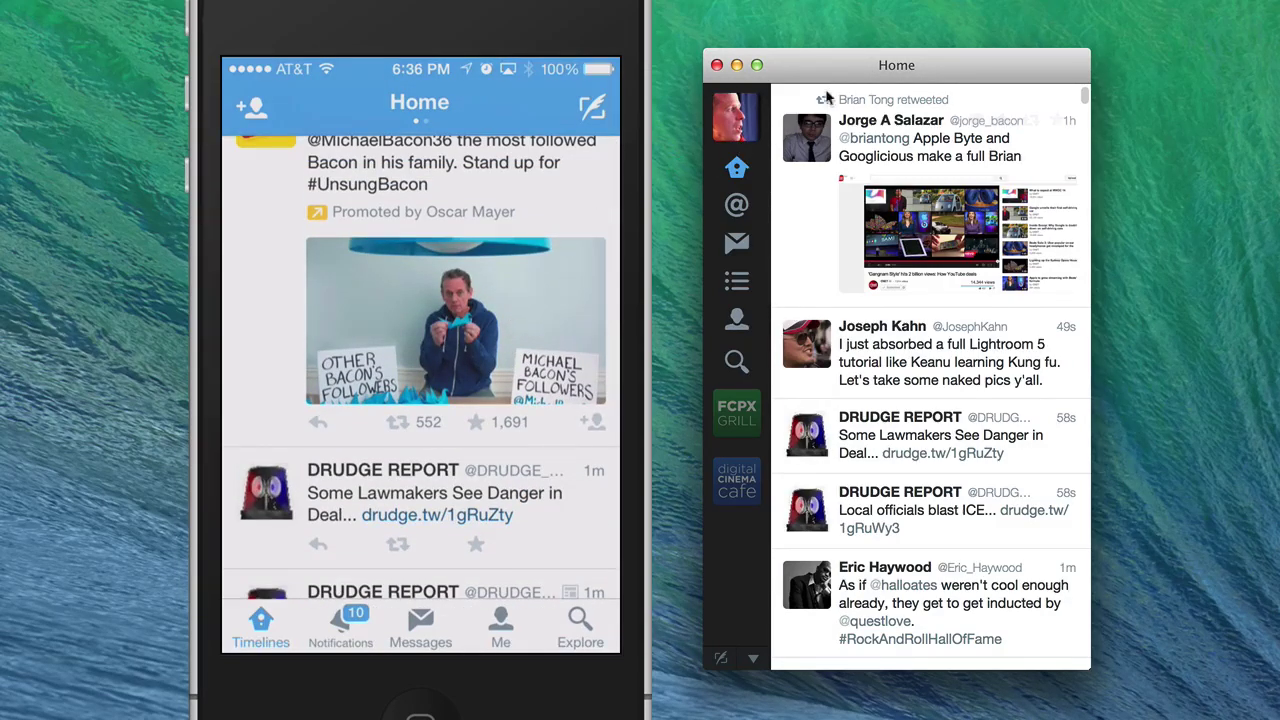
pyautogui.moveTo(822, 76); pyautogui.dragTo(818, 66)
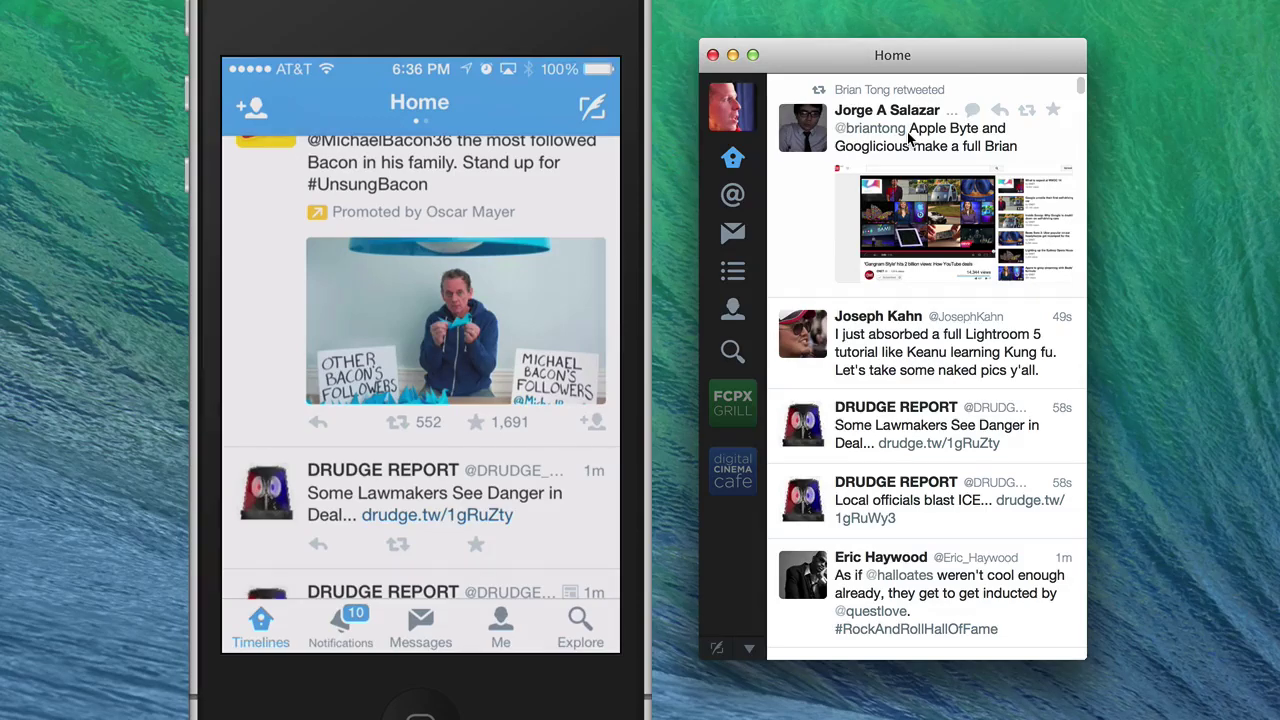
pyautogui.scroll(-10, 908, 138)
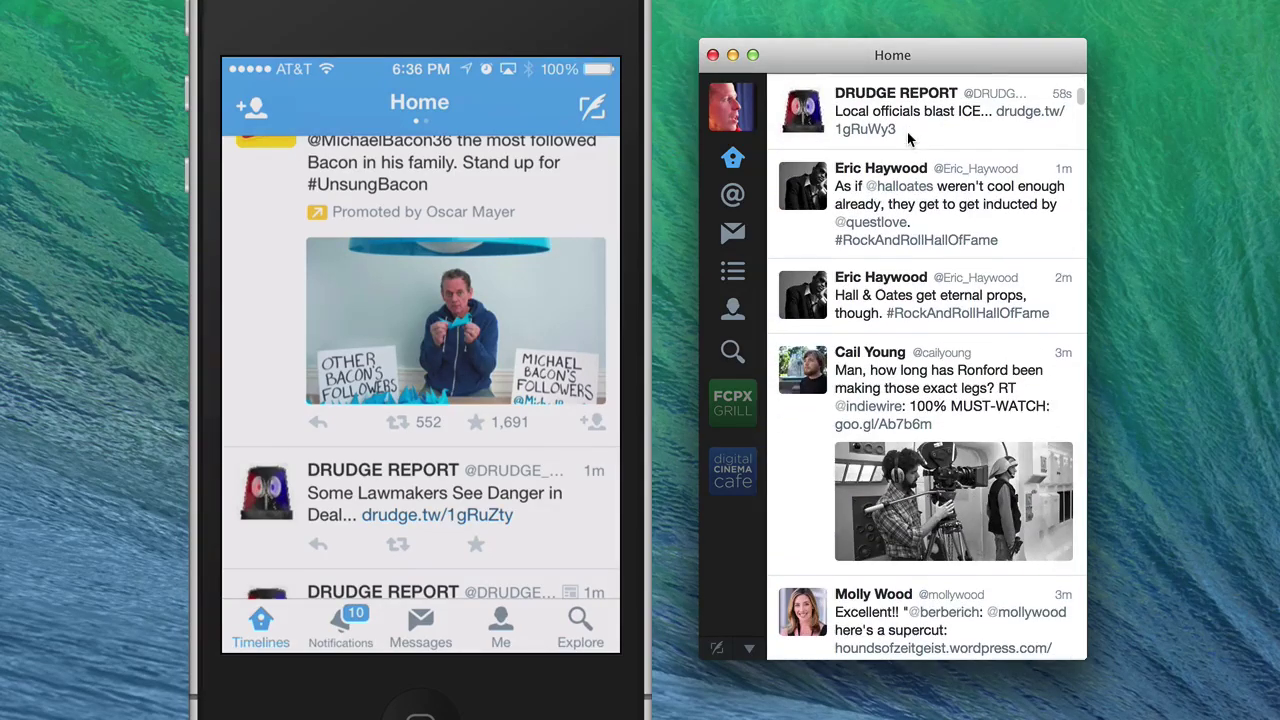
pyautogui.scroll(-10, 908, 138)
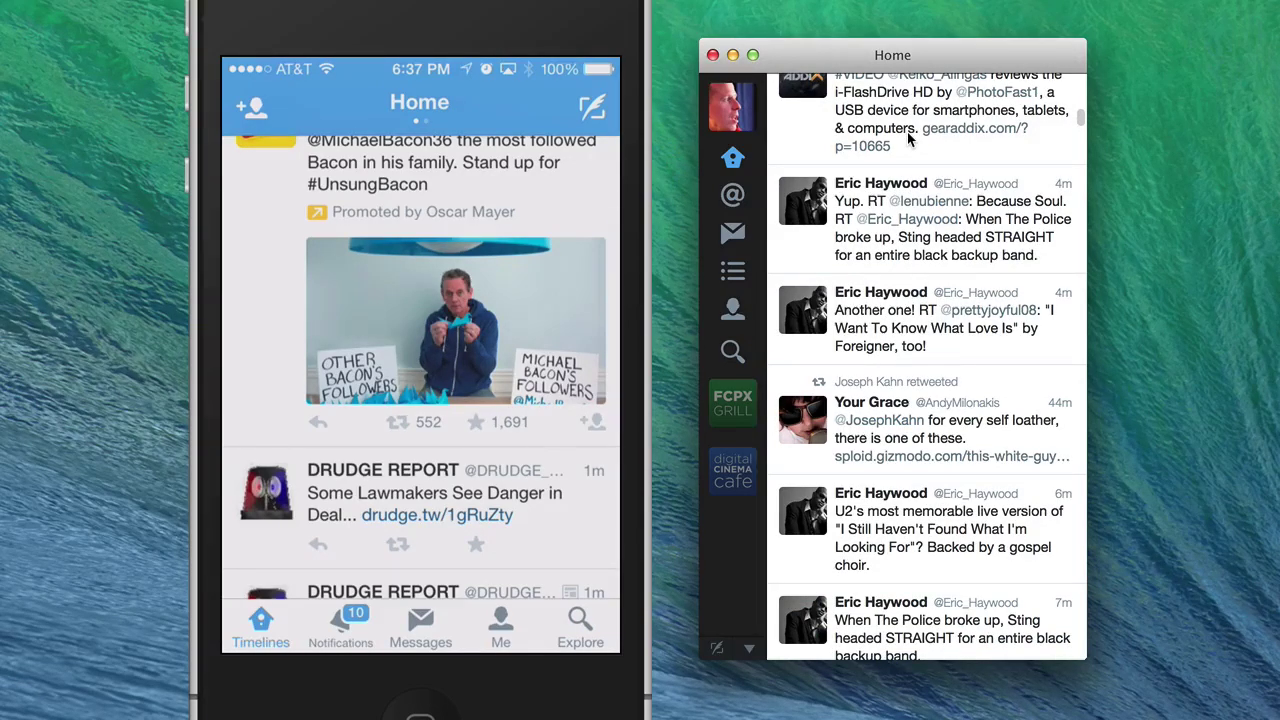
pyautogui.click(733, 316)
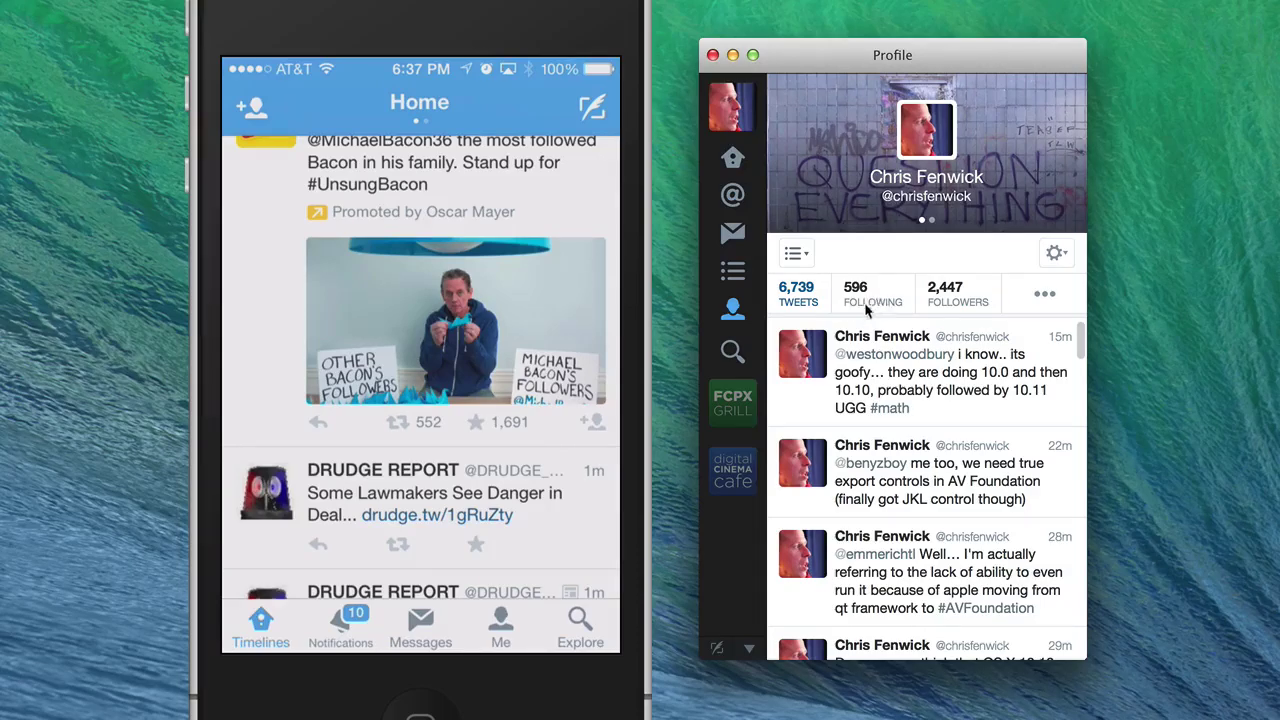
pyautogui.click(736, 160)
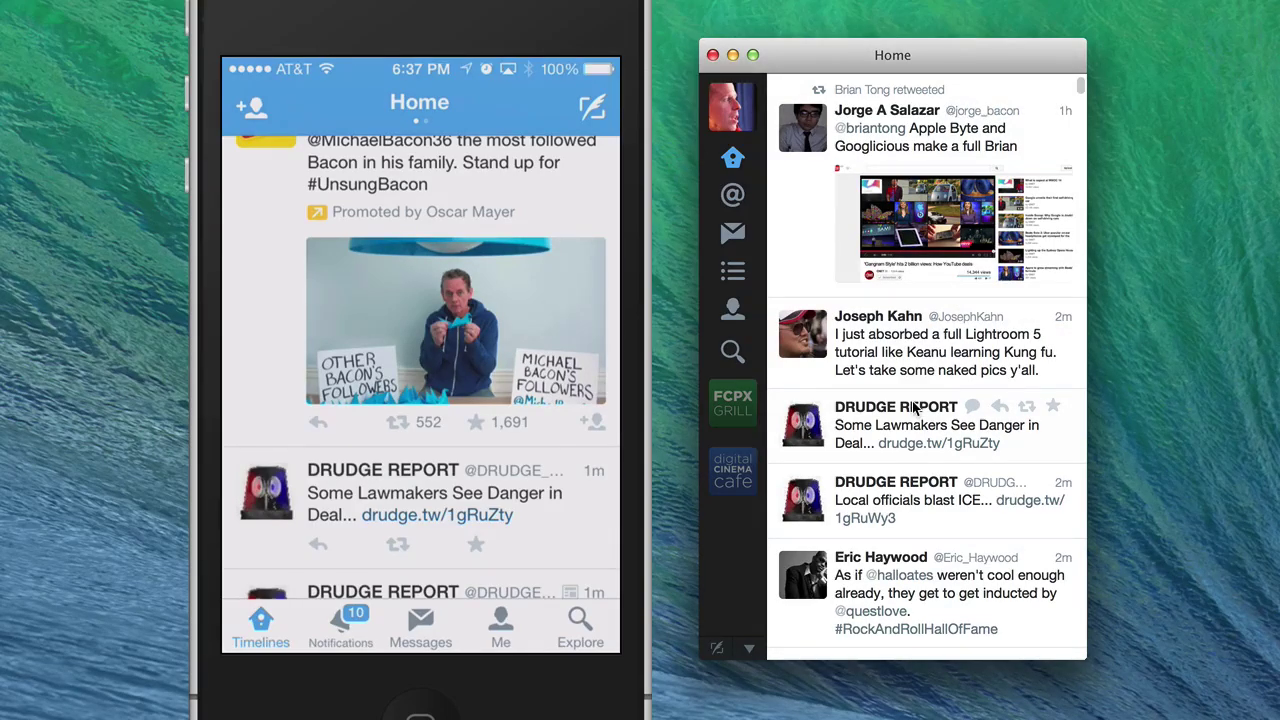
pyautogui.scroll(-10, 913, 407)
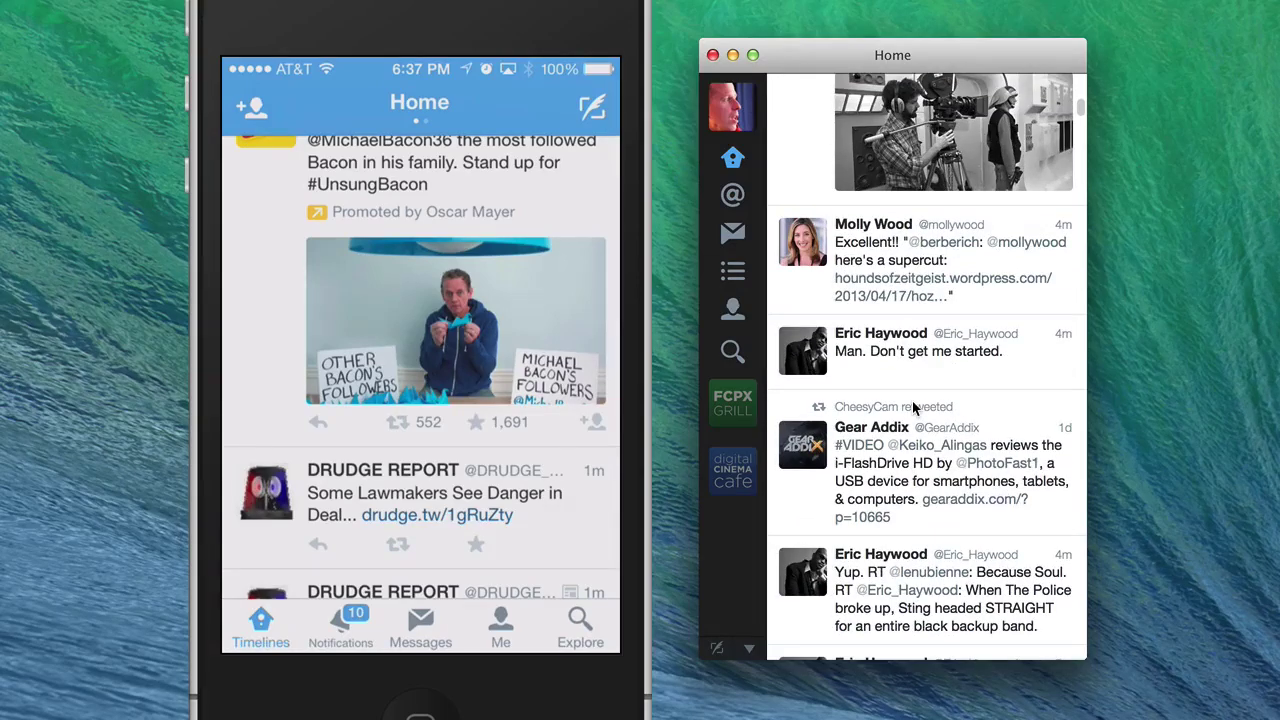
pyautogui.click(809, 347)
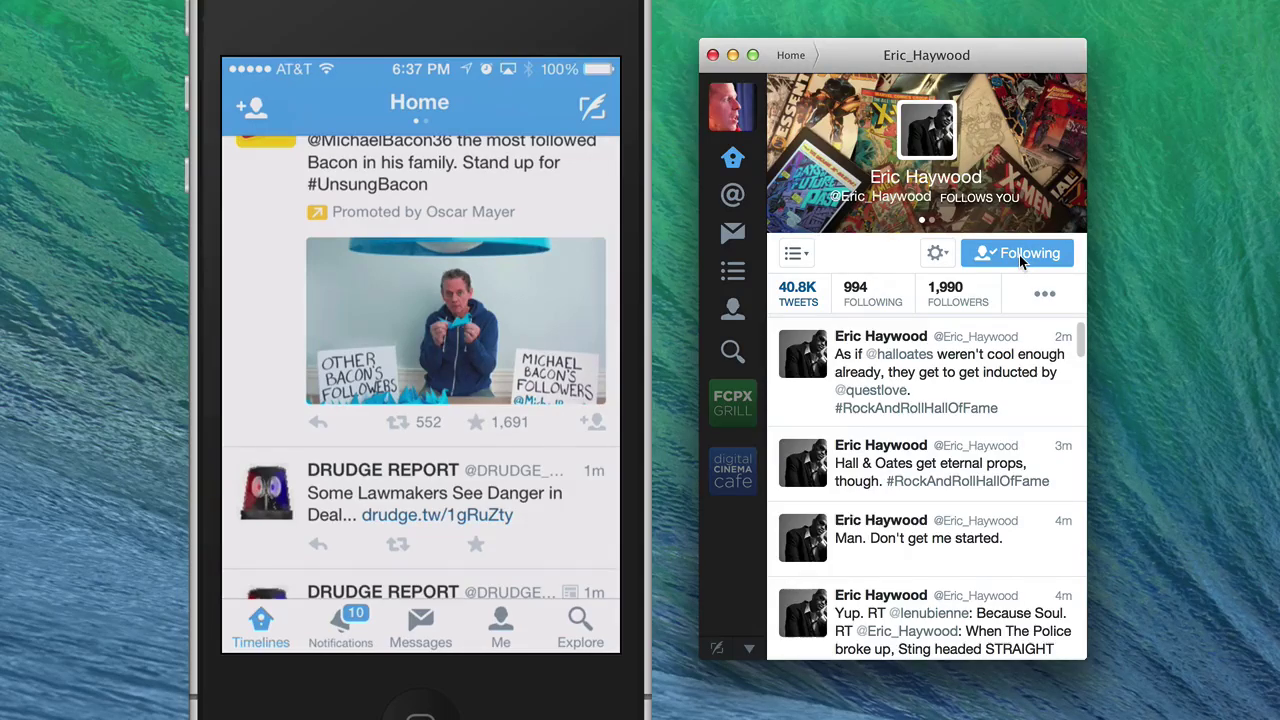
pyautogui.click(1019, 255)
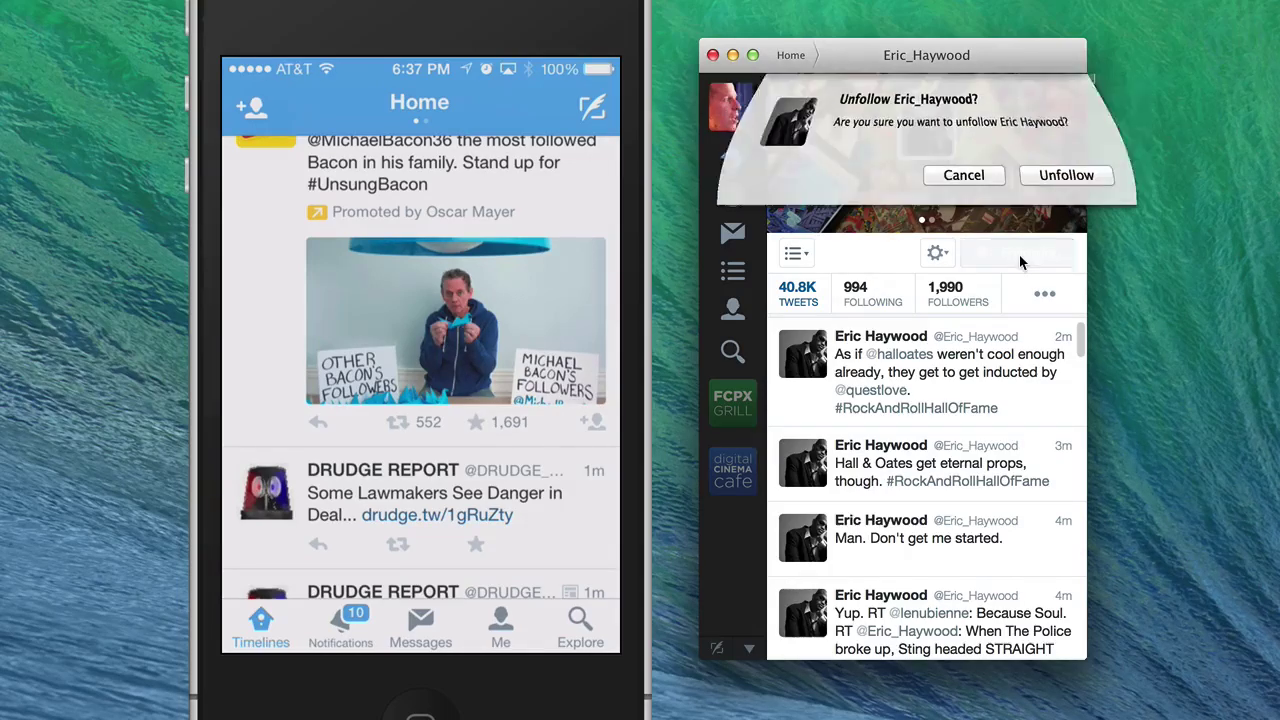
pyautogui.click(1060, 178)
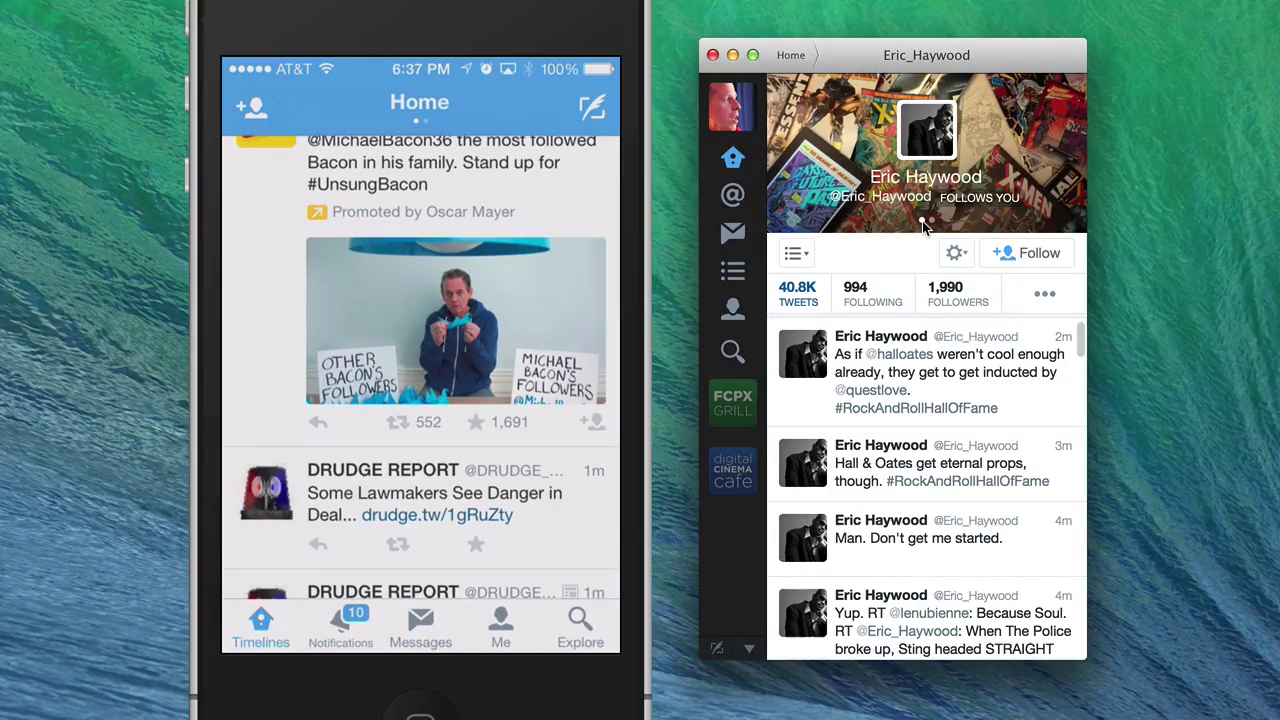
pyautogui.click(1040, 256)
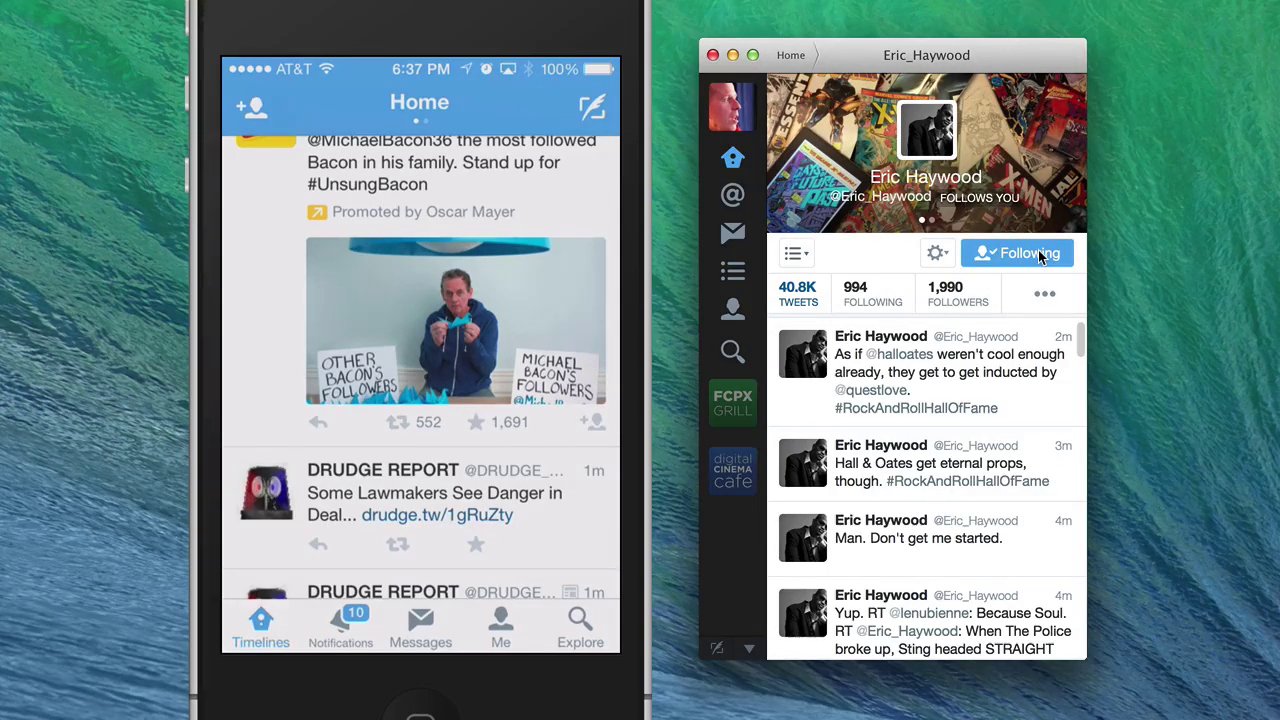
pyautogui.scroll(-4, 905, 385)
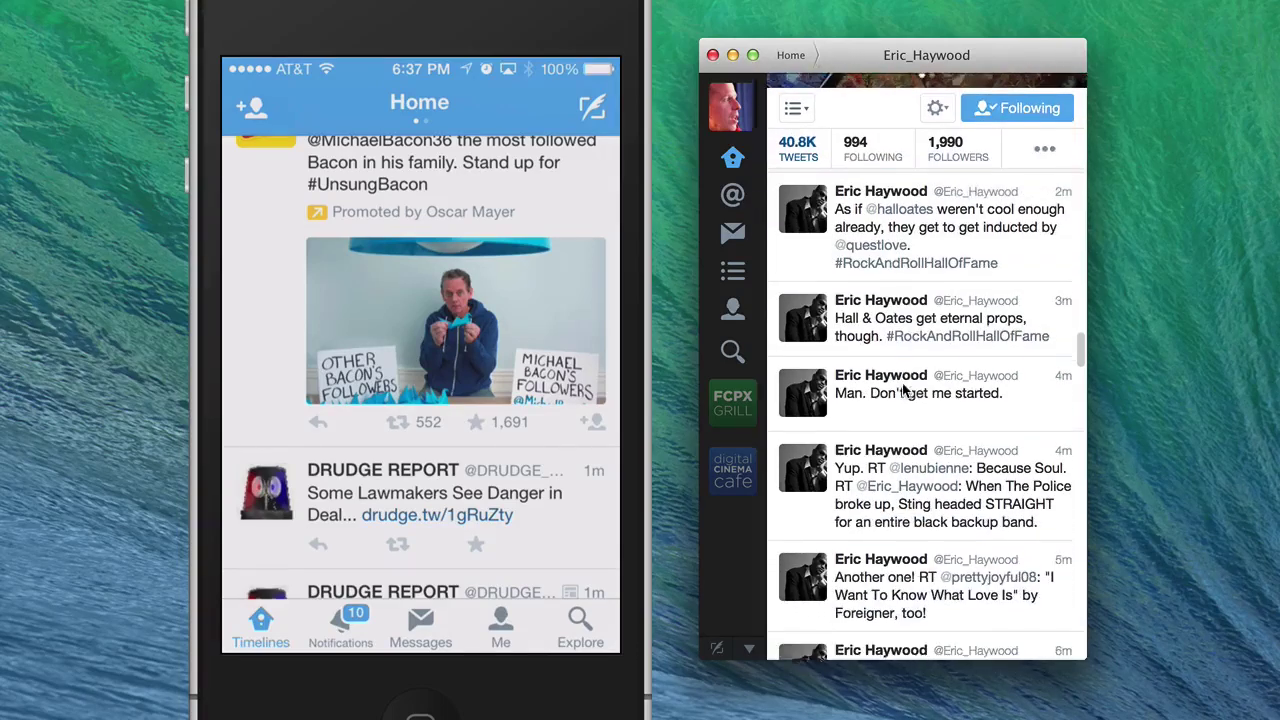
pyautogui.scroll(-1, 902, 382)
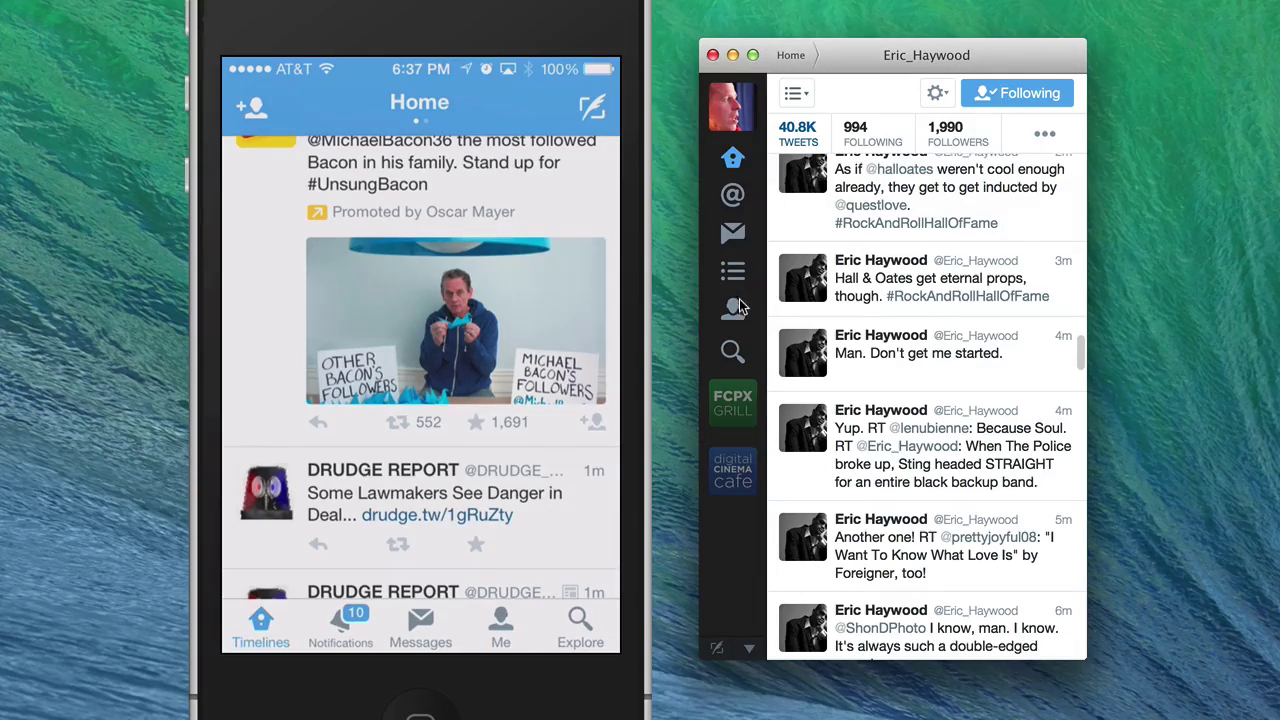
pyautogui.scroll(5, 918, 295)
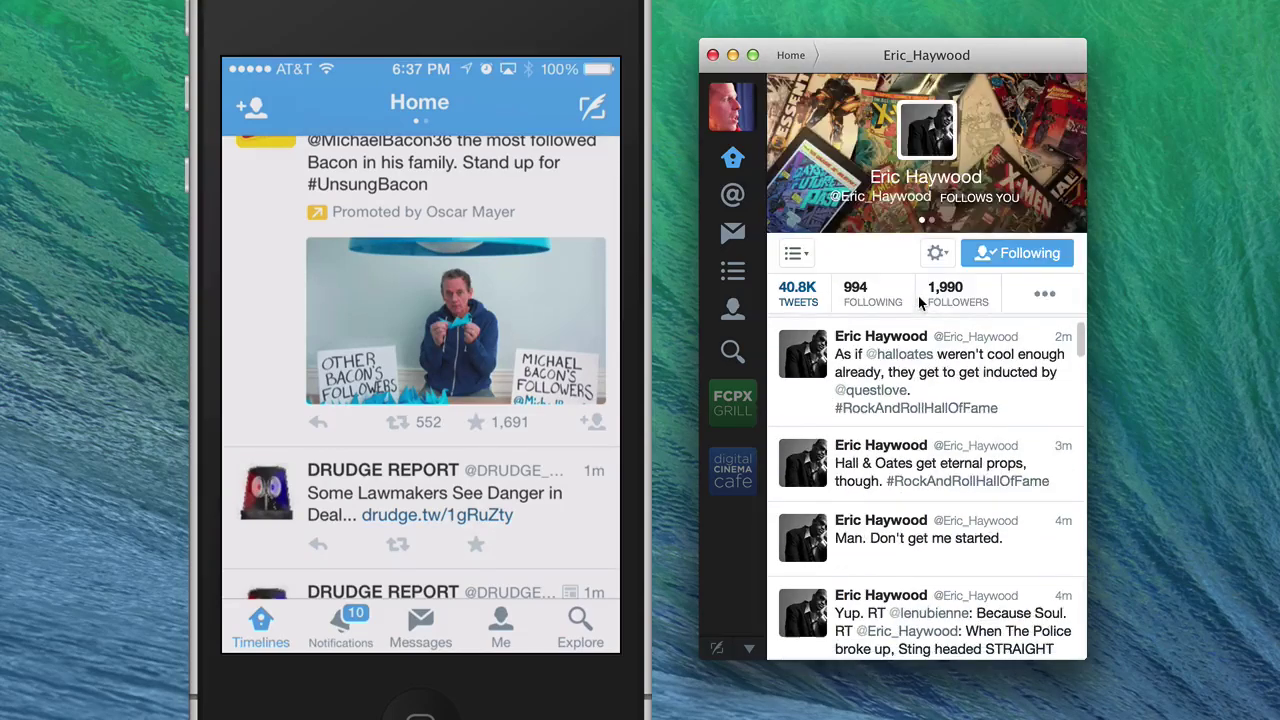
pyautogui.click(734, 160)
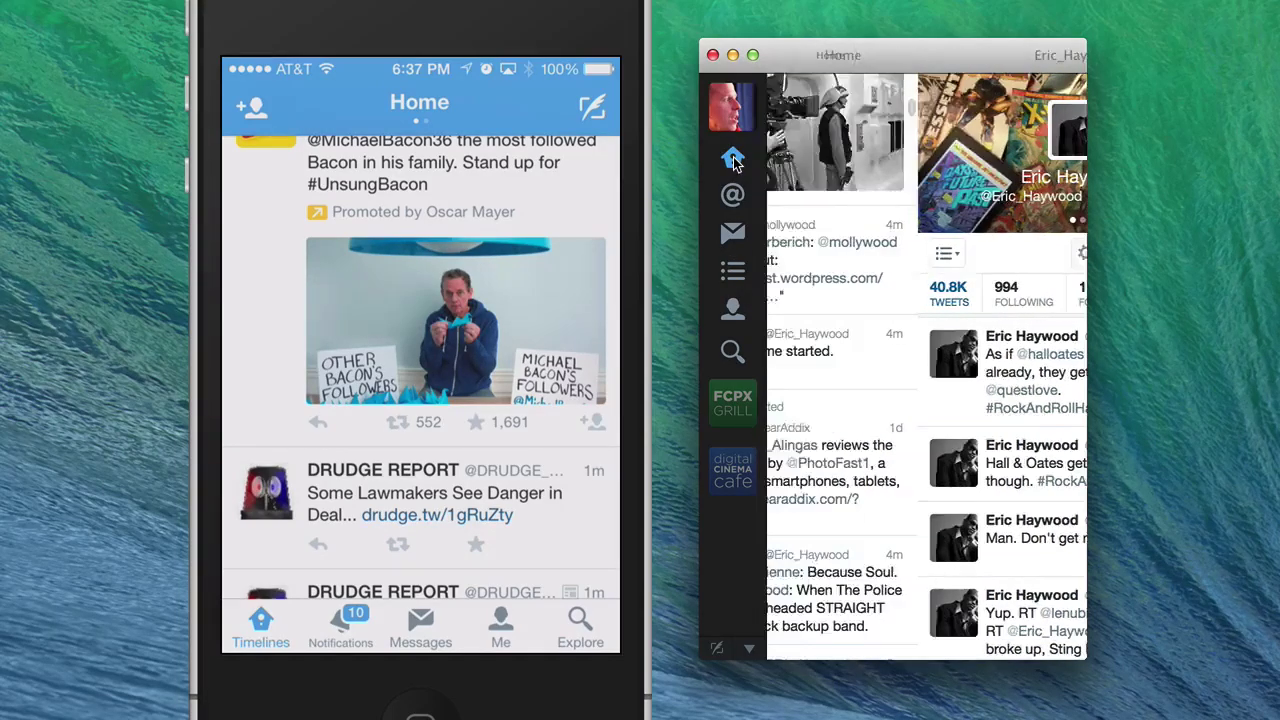
# - Scroll to the '10.10.0' reply tweet, open it, and view its author's profile
pyautogui.scroll(-10, 851, 312)
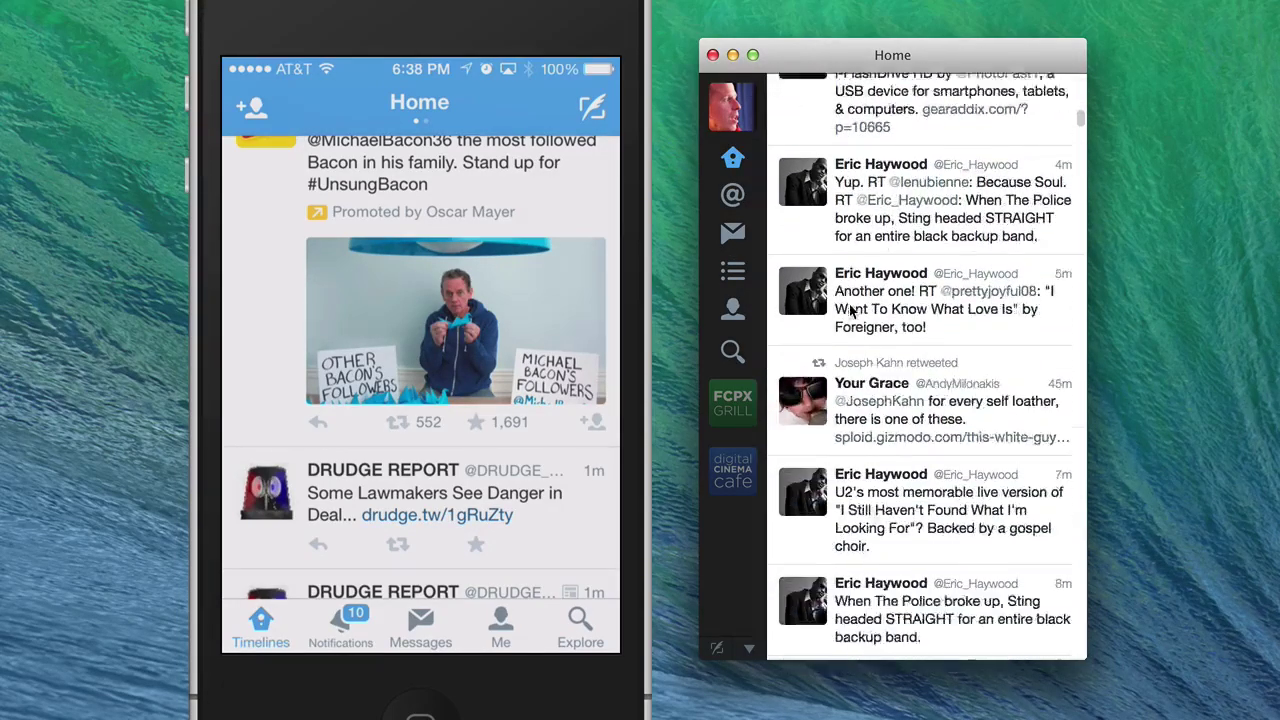
pyautogui.scroll(-10, 851, 312)
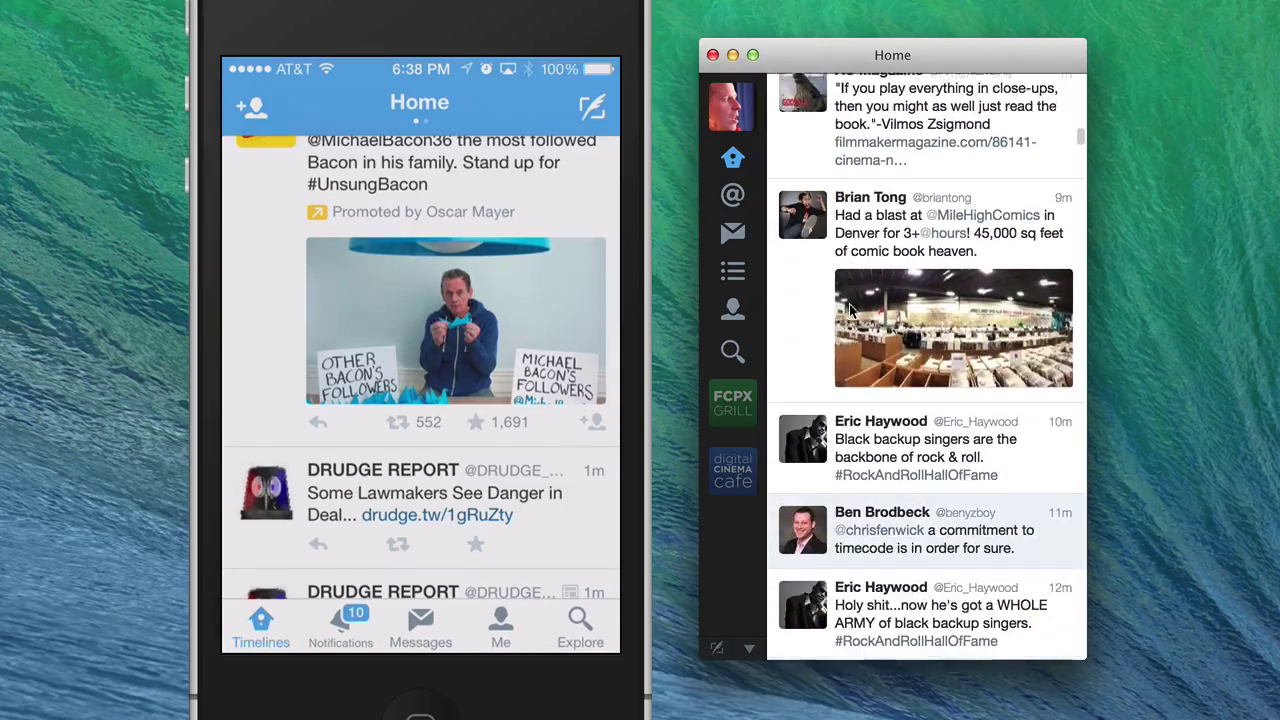
pyautogui.scroll(-6, 851, 312)
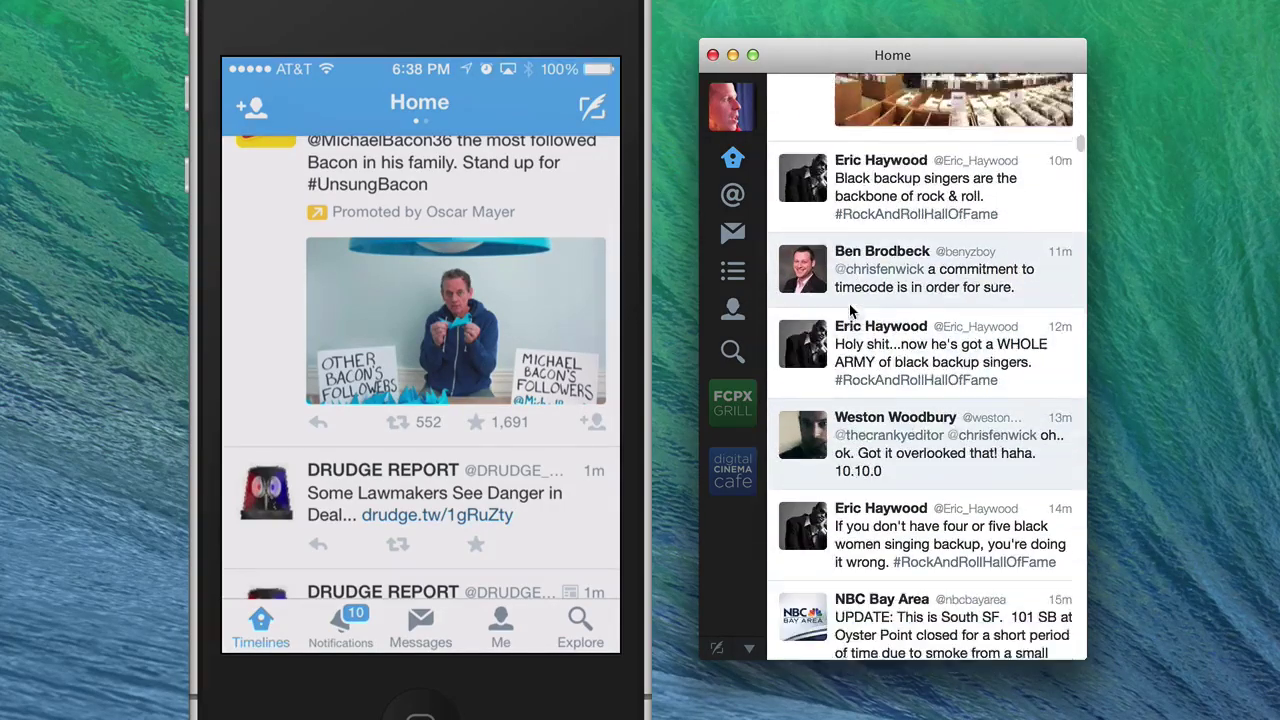
pyautogui.scroll(-5, 851, 312)
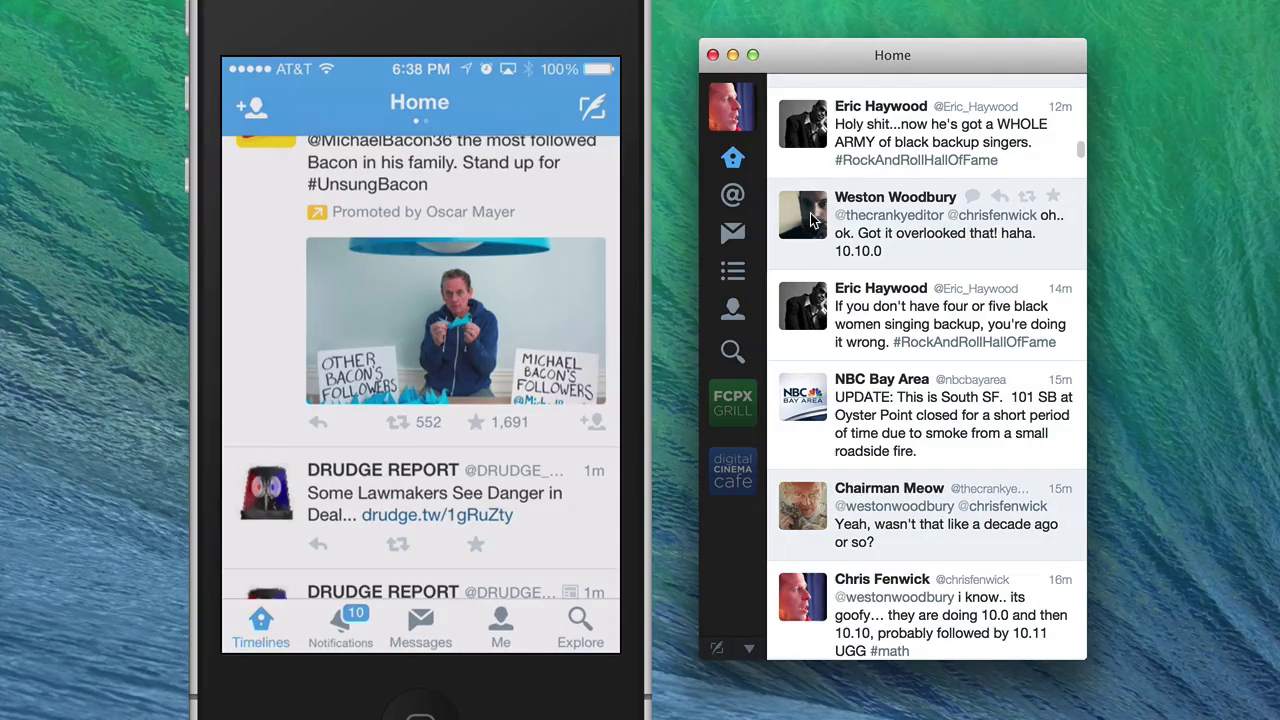
pyautogui.click(857, 205)
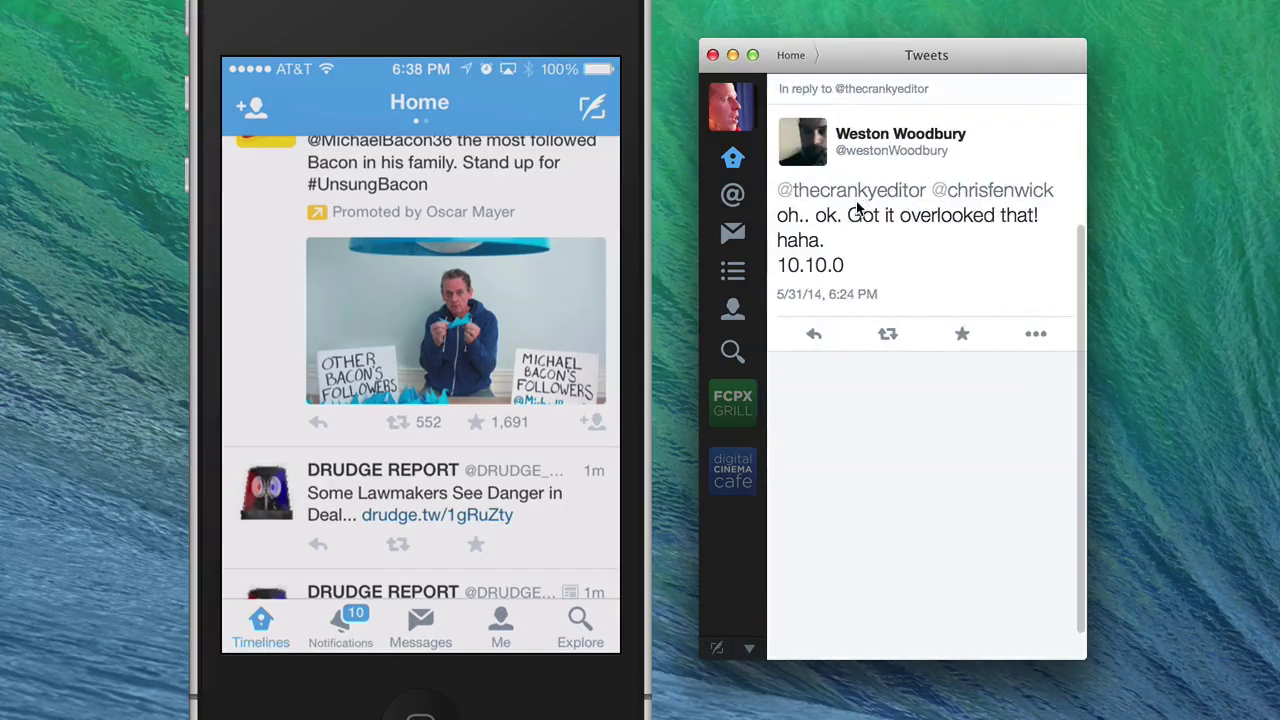
pyautogui.click(813, 152)
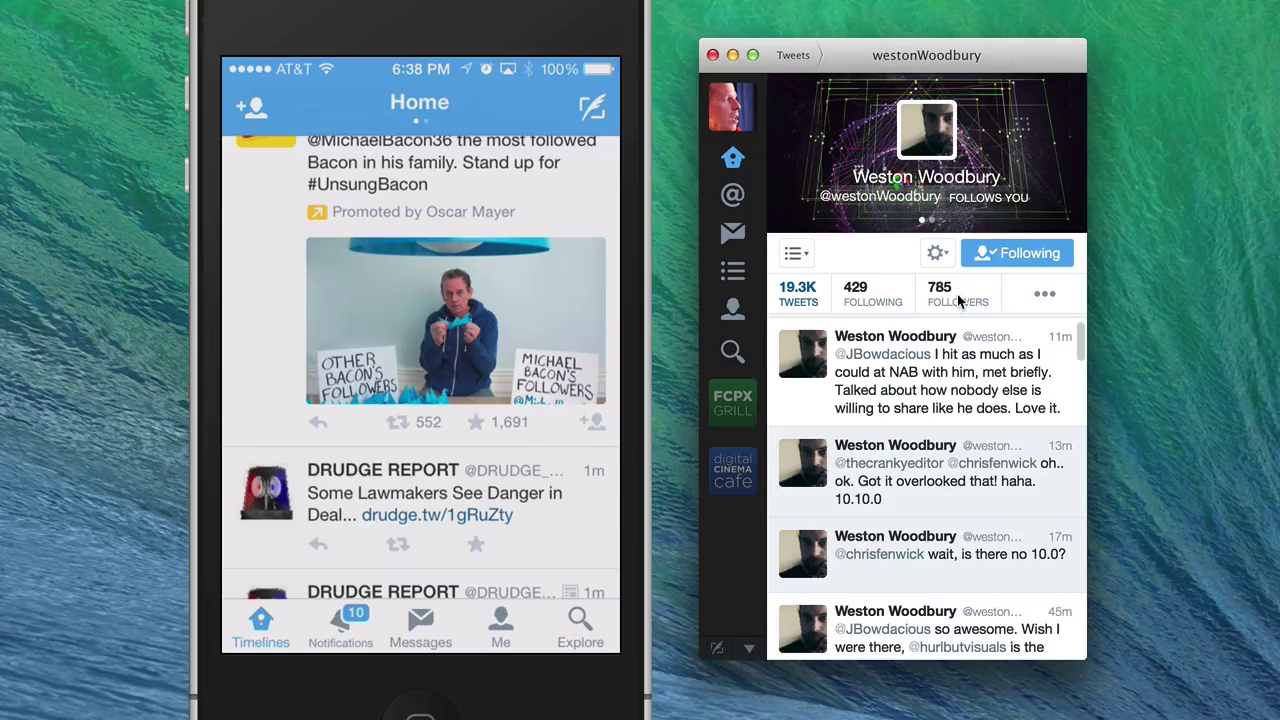
# - Slide the profile header over to show the author's bio and website
pyautogui.click(955, 180)
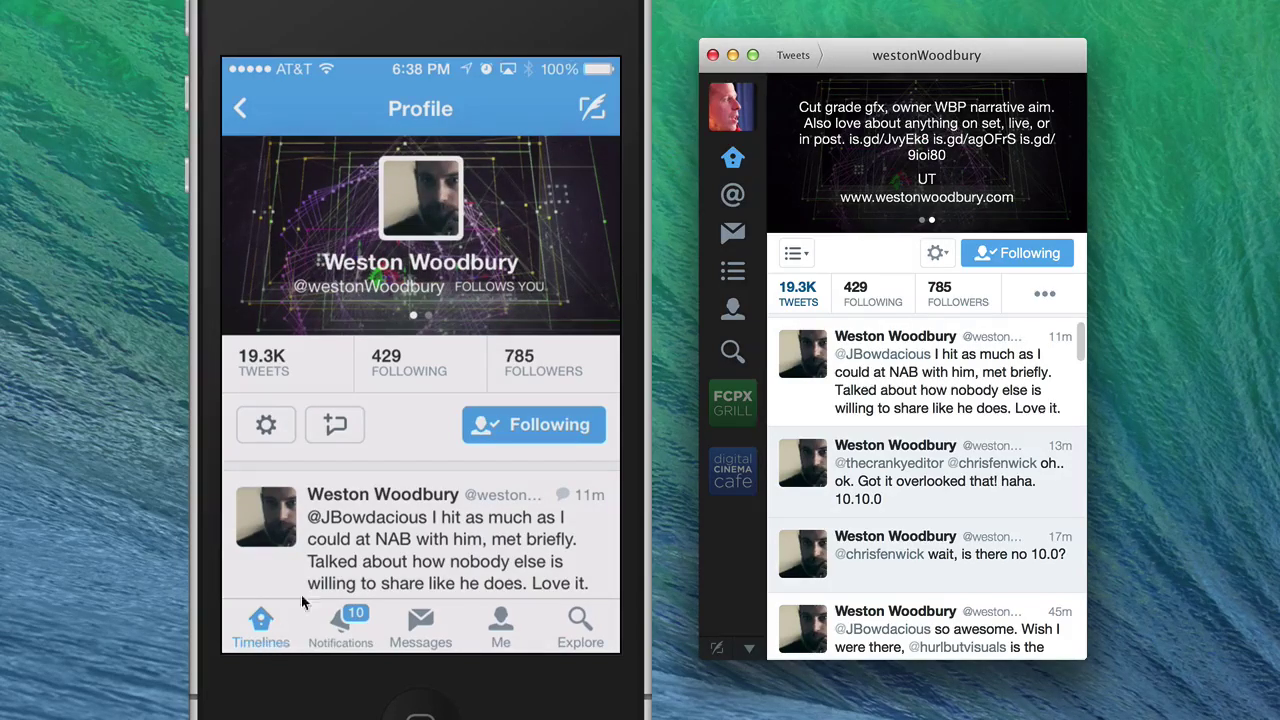
# - Open the author's 429 Following list and scroll through it
pyautogui.click(865, 303)
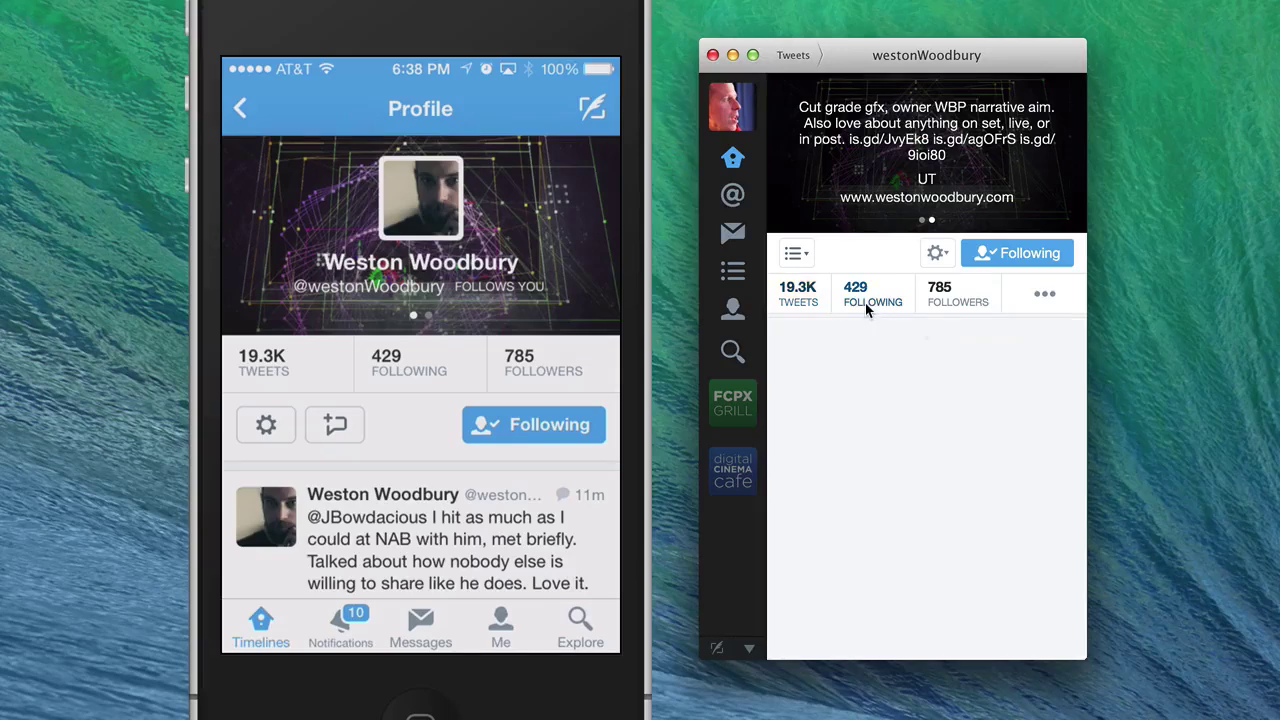
pyautogui.scroll(-10, 895, 410)
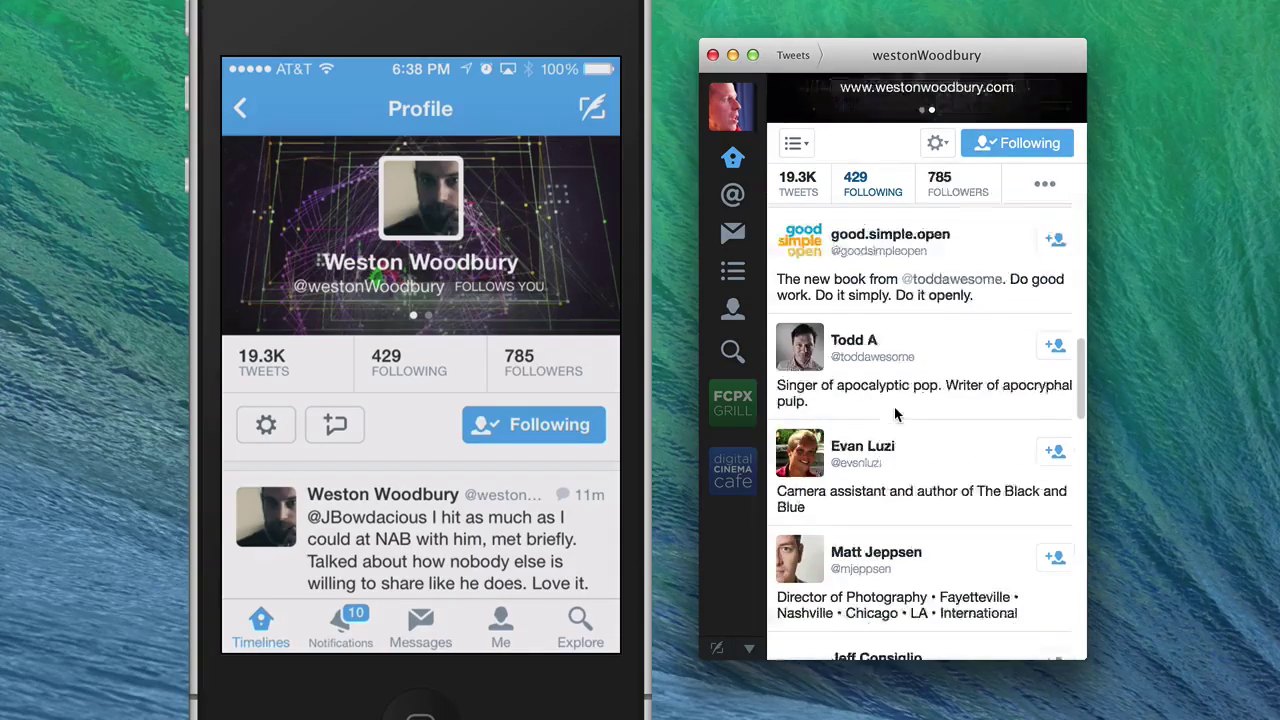
pyautogui.scroll(-5, 895, 413)
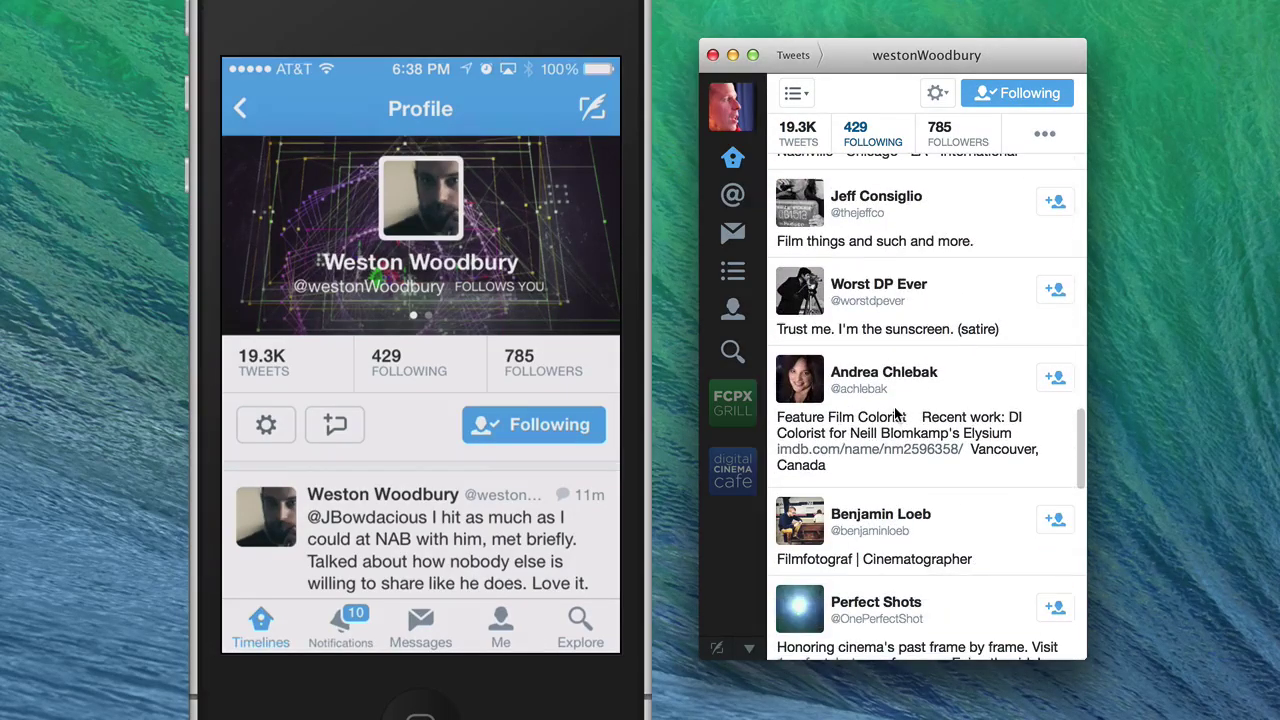
pyautogui.scroll(-8, 895, 413)
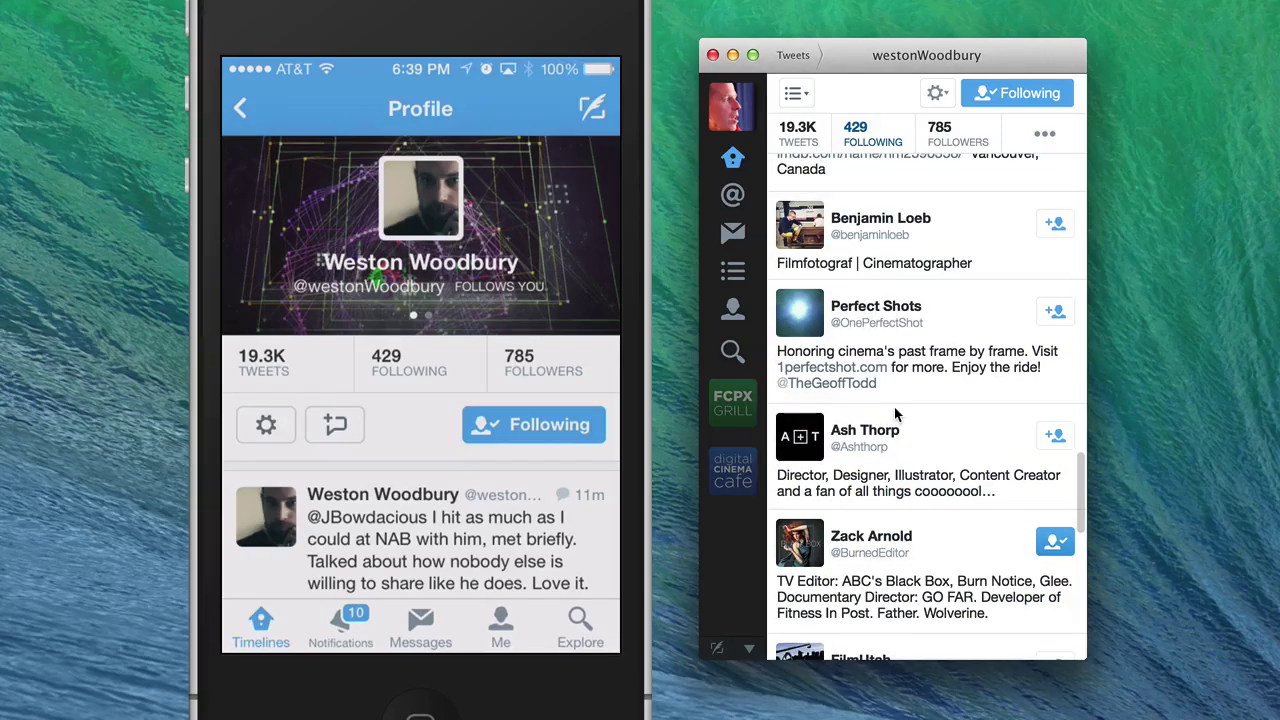
pyautogui.scroll(-8, 895, 413)
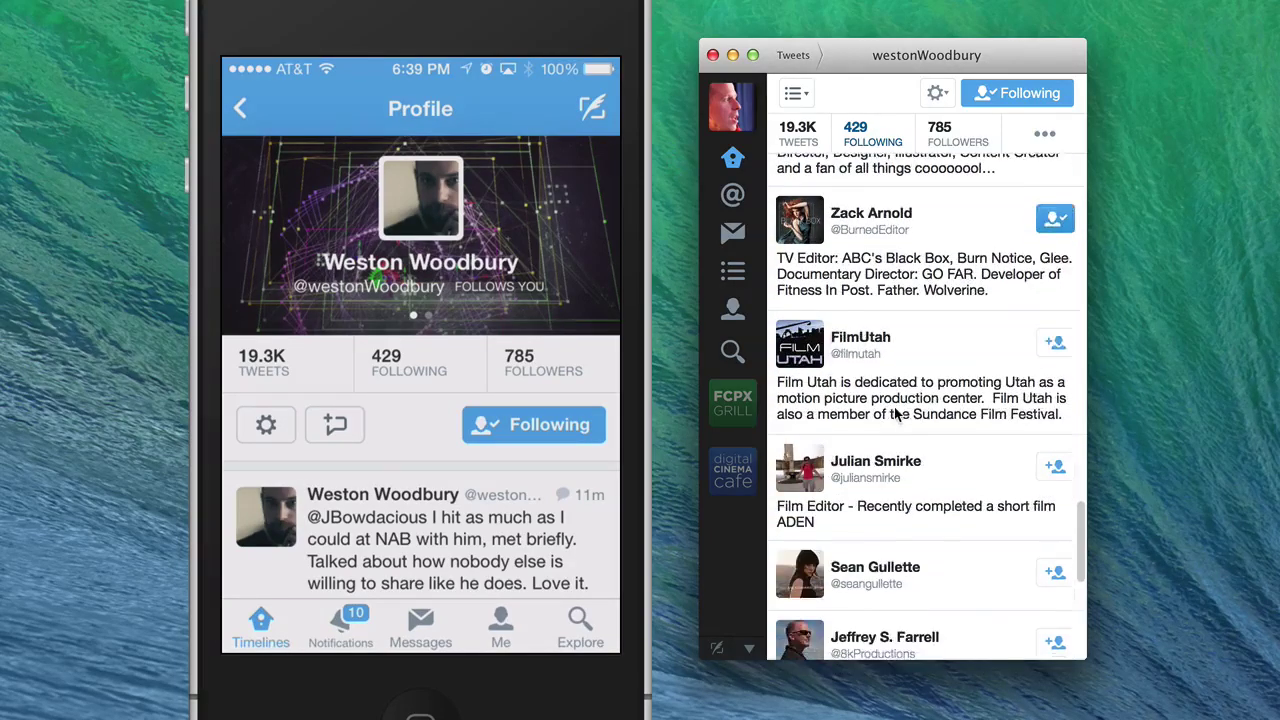
pyautogui.scroll(-1, 894, 406)
pyautogui.scroll(5, 894, 406)
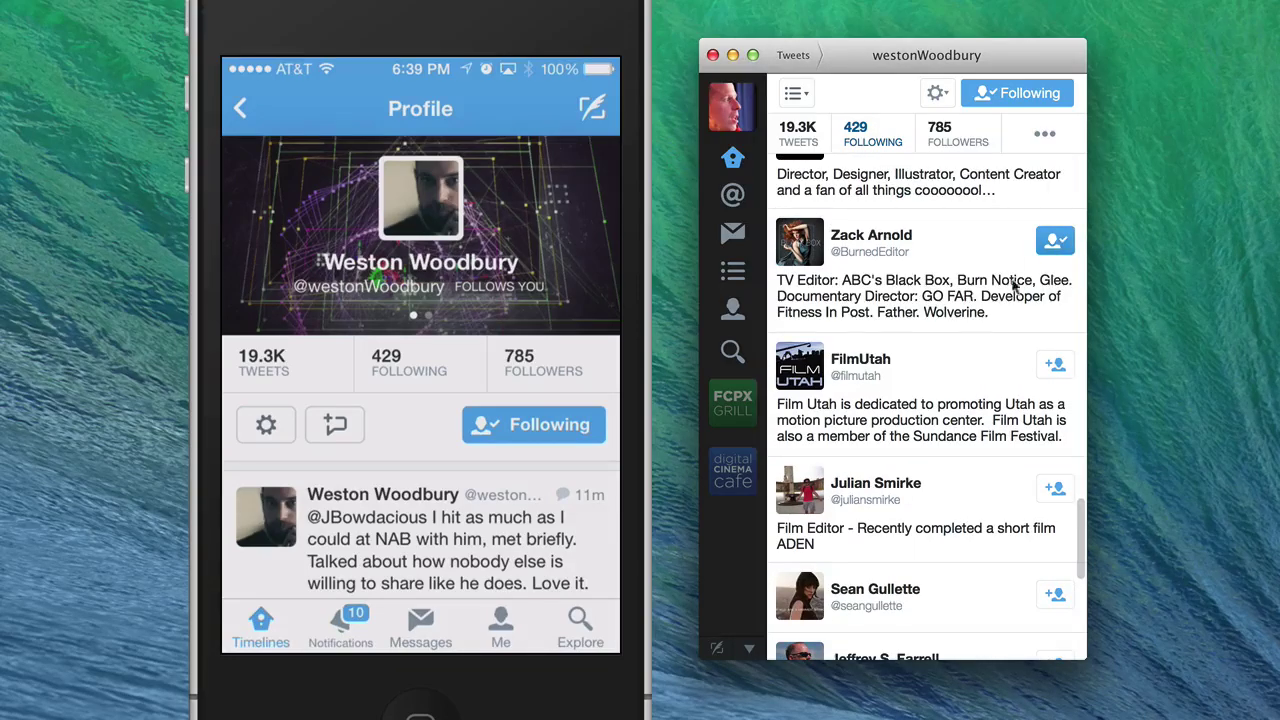
pyautogui.scroll(-3, 924, 350)
pyautogui.scroll(2, 924, 352)
pyautogui.scroll(-4, 924, 352)
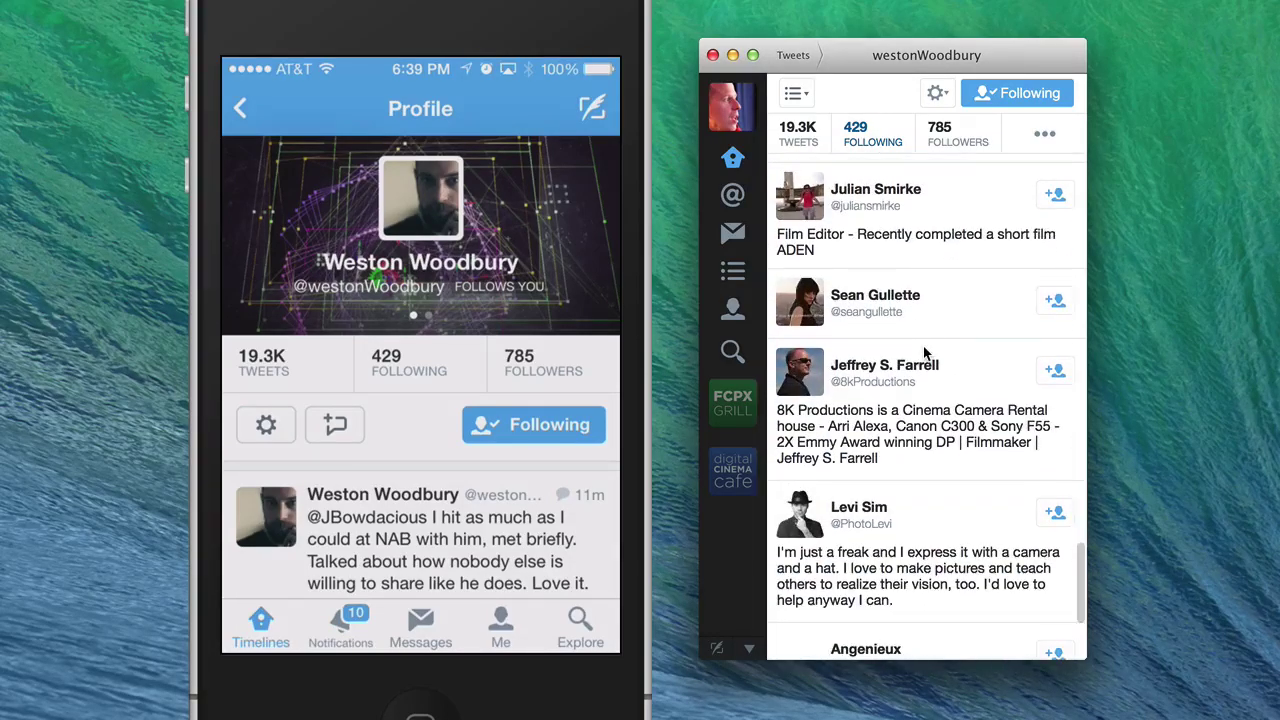
pyautogui.scroll(1, 924, 352)
pyautogui.scroll(-3, 924, 352)
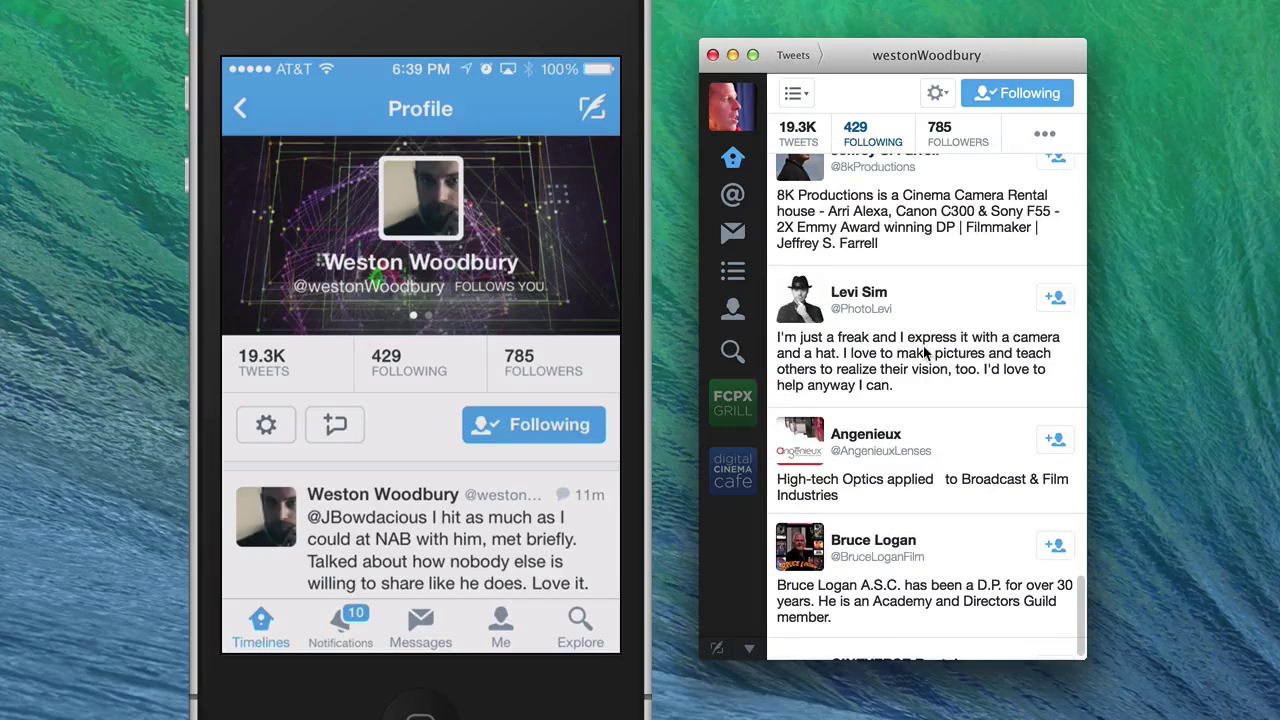
pyautogui.scroll(-4, 925, 352)
pyautogui.scroll(1, 925, 352)
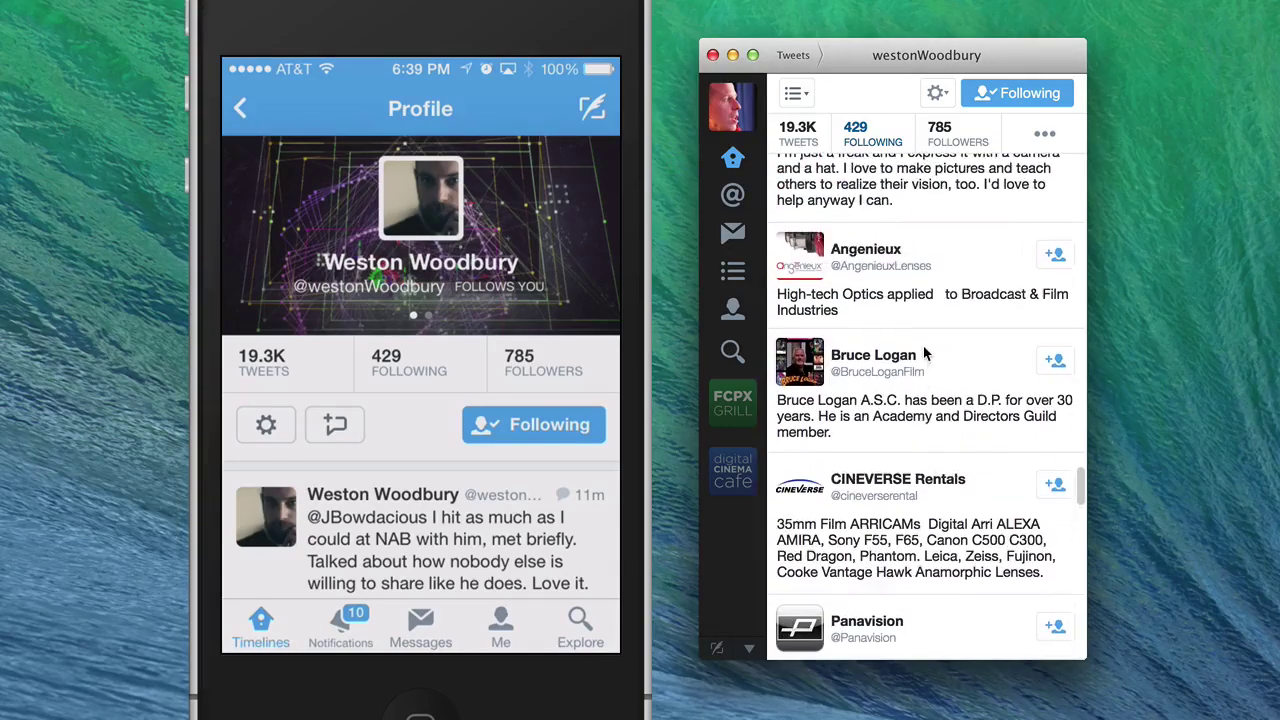
# - Follow Angenieux, then unfollow it again and keep scrolling the list
pyautogui.click(1058, 258)
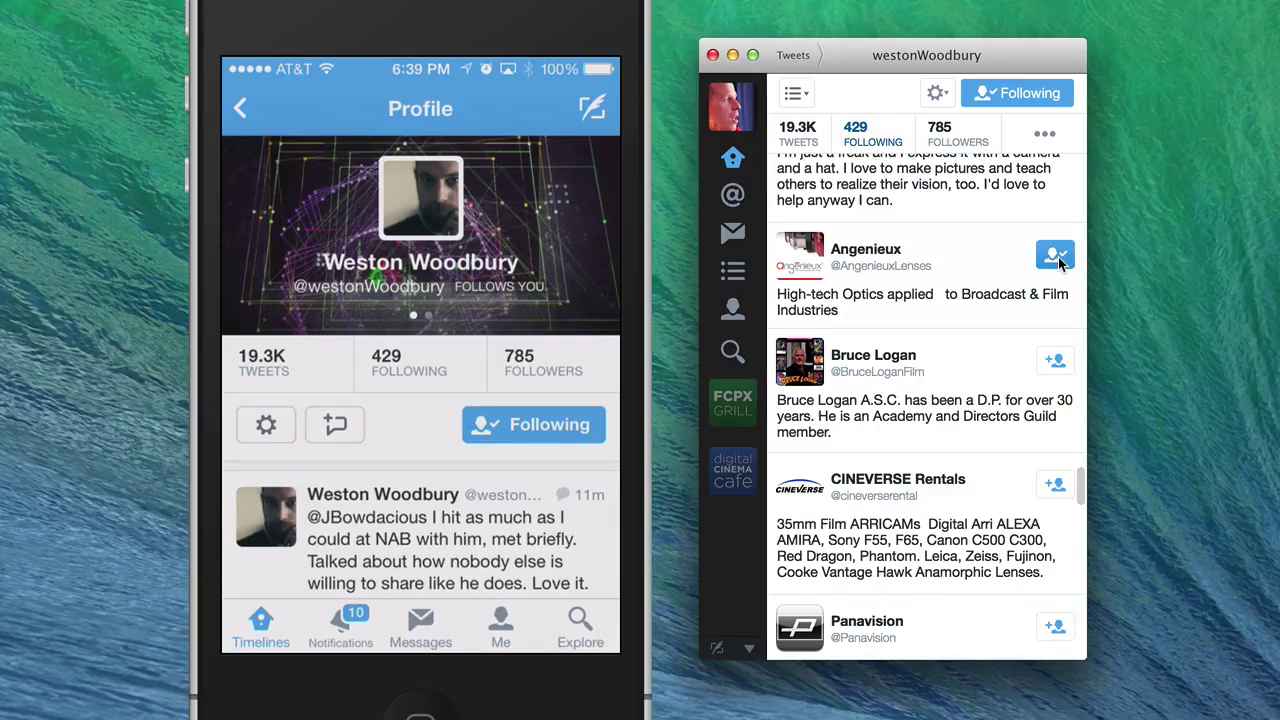
pyautogui.click(1057, 257)
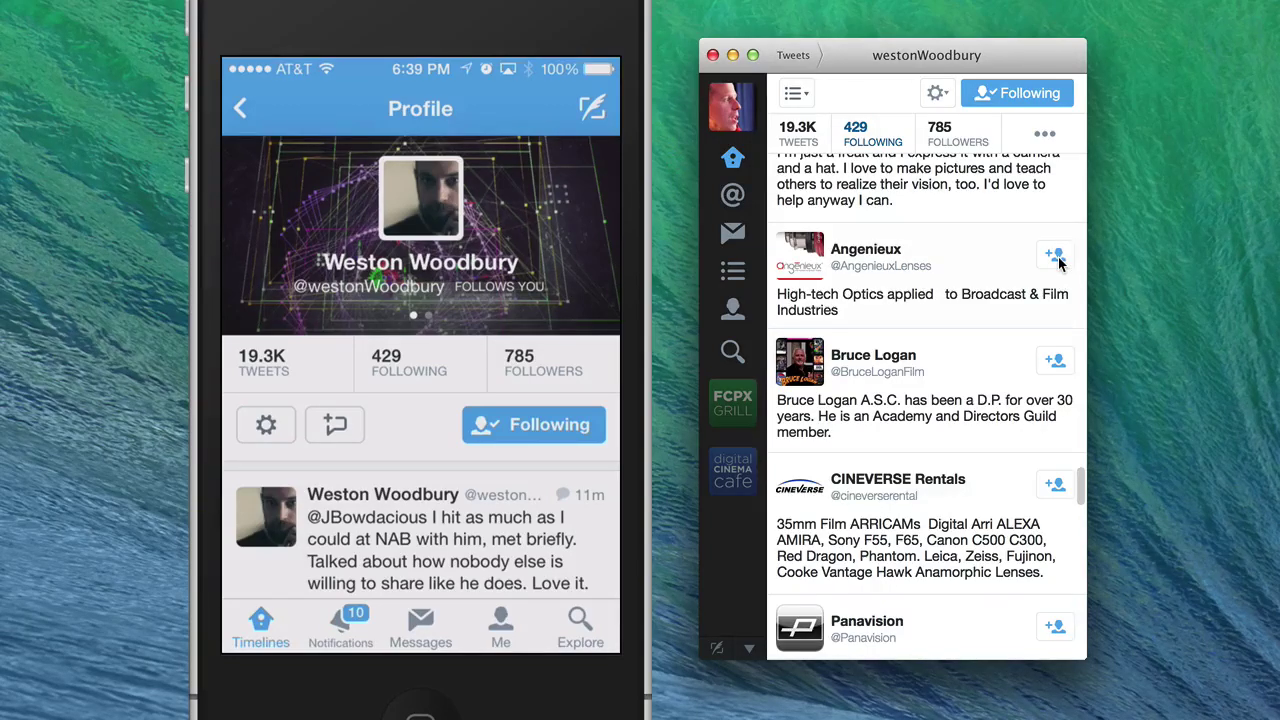
pyautogui.scroll(-5, 952, 315)
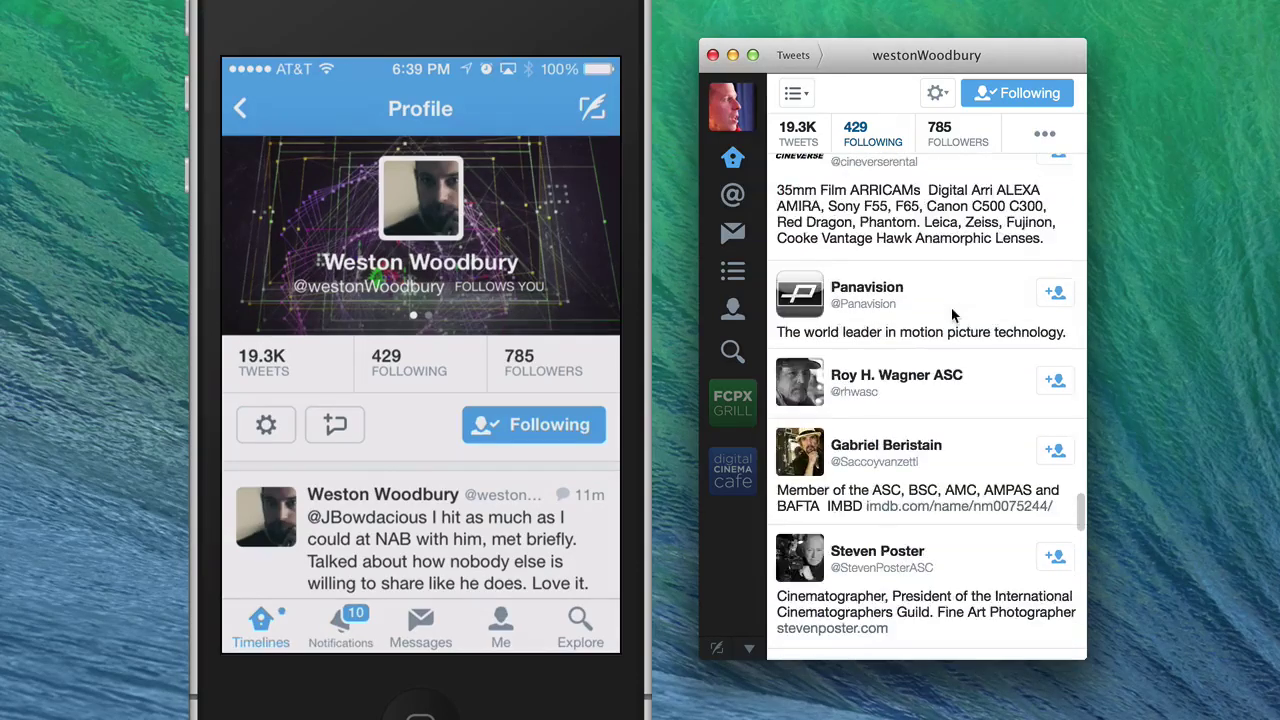
pyautogui.scroll(-5, 951, 315)
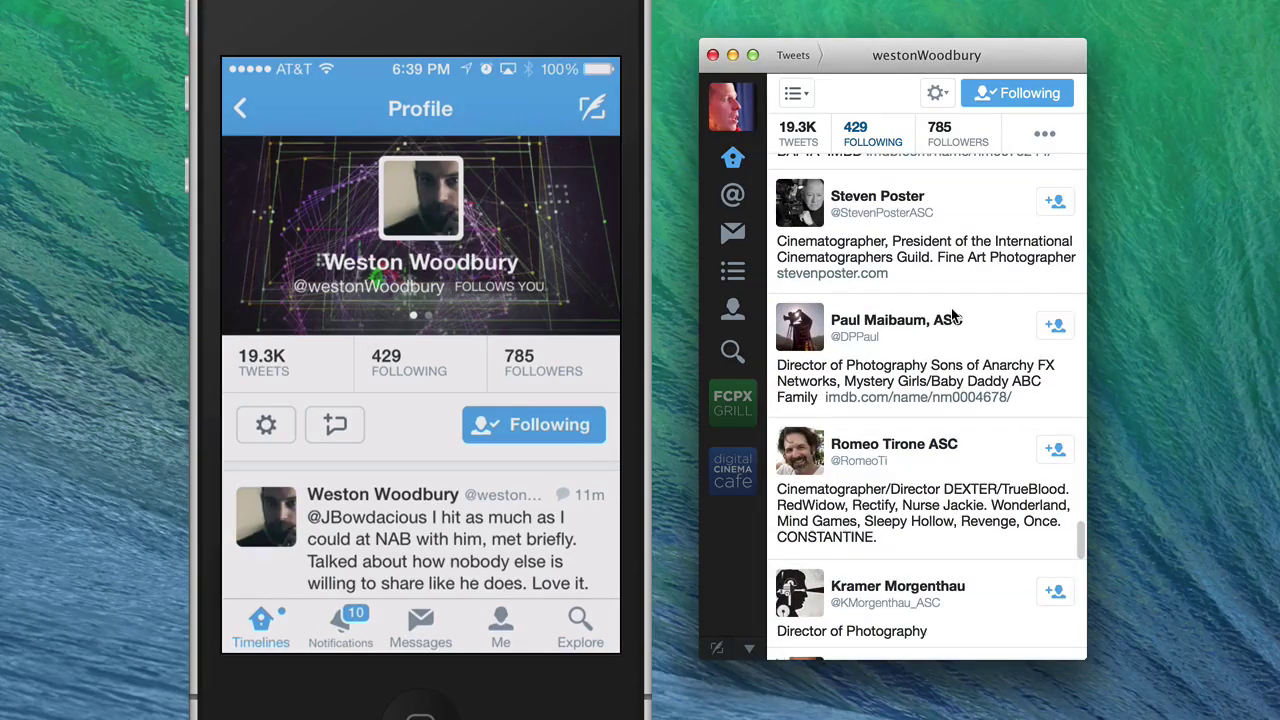
# - Go to Home, then visit your profile, lists and mentions before returning Home
pyautogui.click(734, 168)
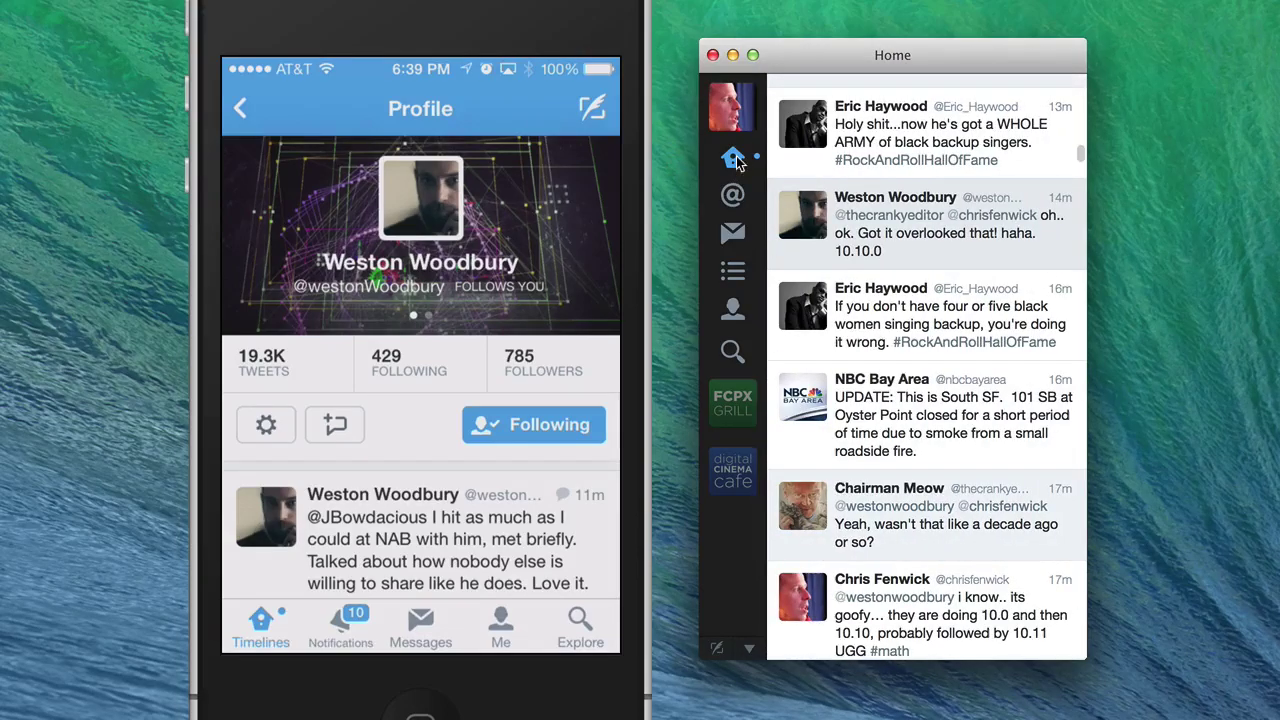
pyautogui.scroll(5, 880, 265)
pyautogui.scroll(8, 880, 265)
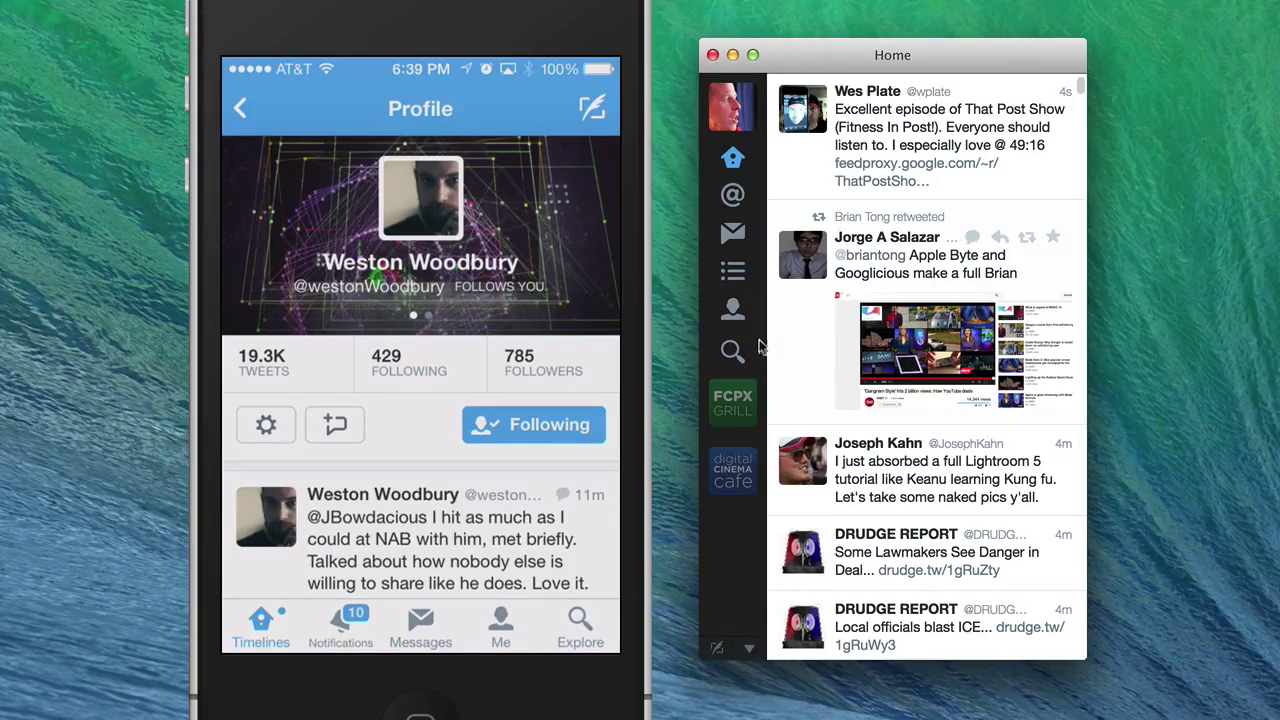
pyautogui.click(733, 309)
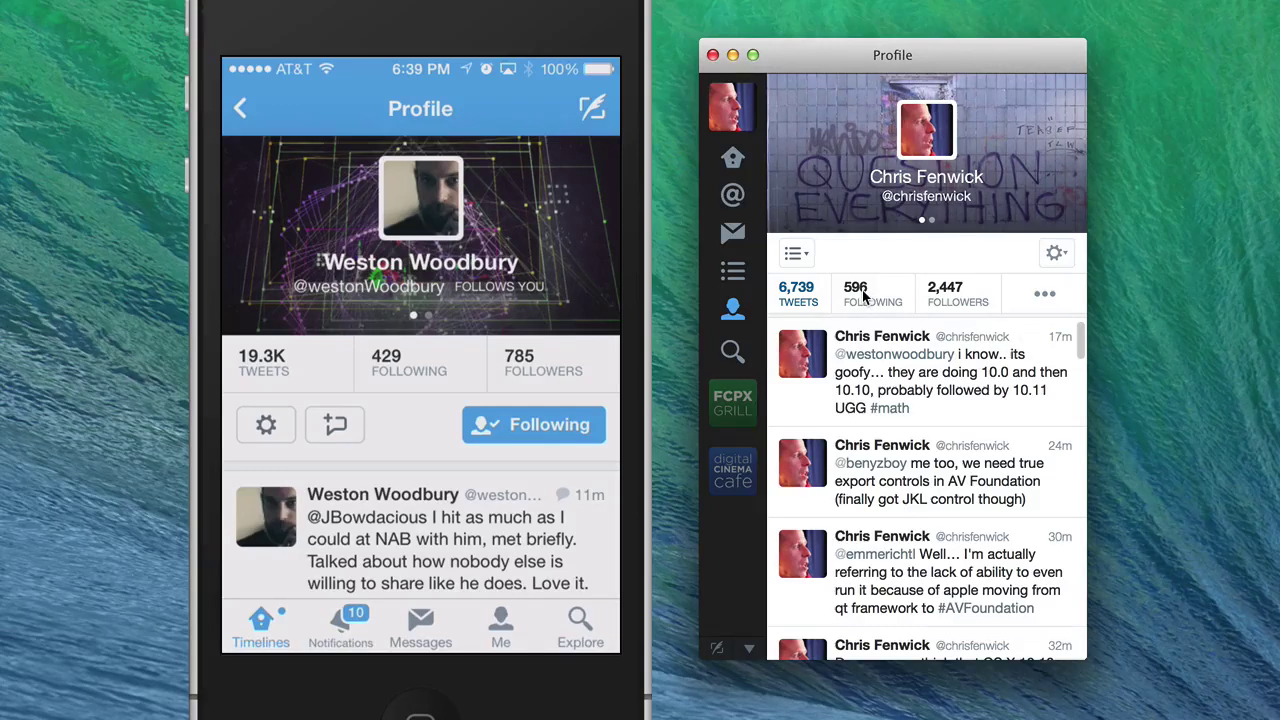
pyautogui.click(733, 279)
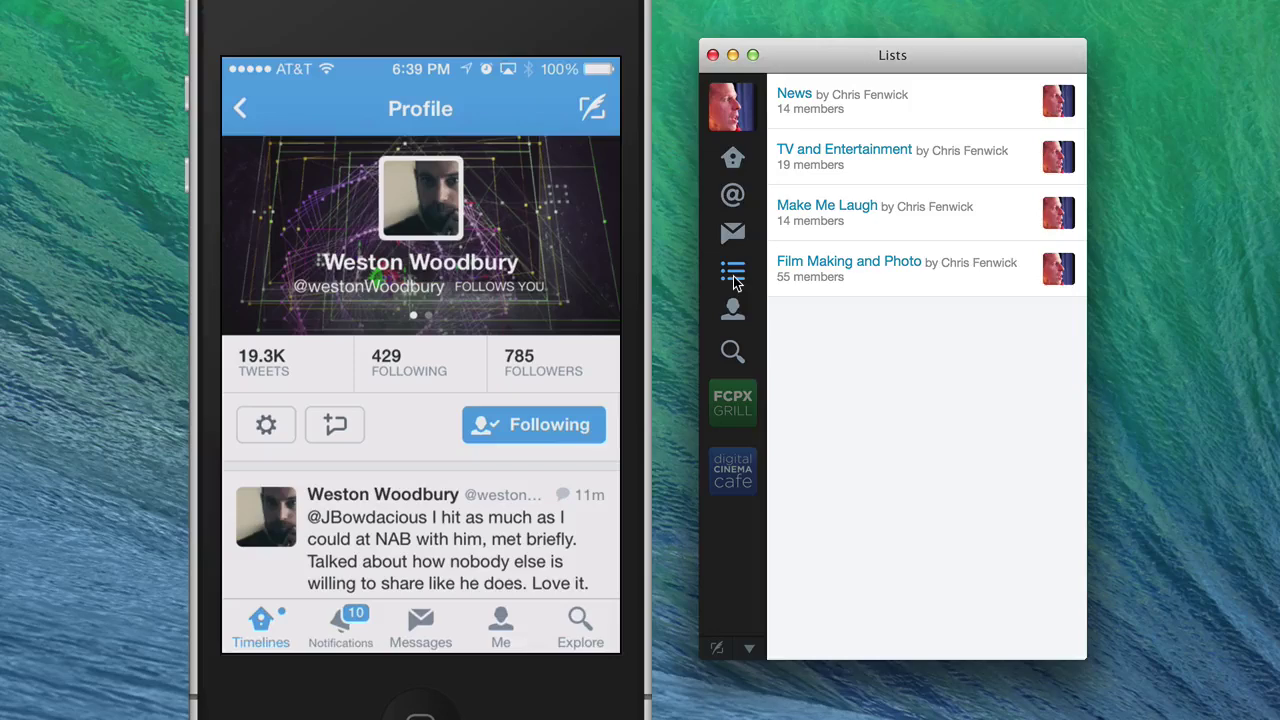
pyautogui.click(737, 204)
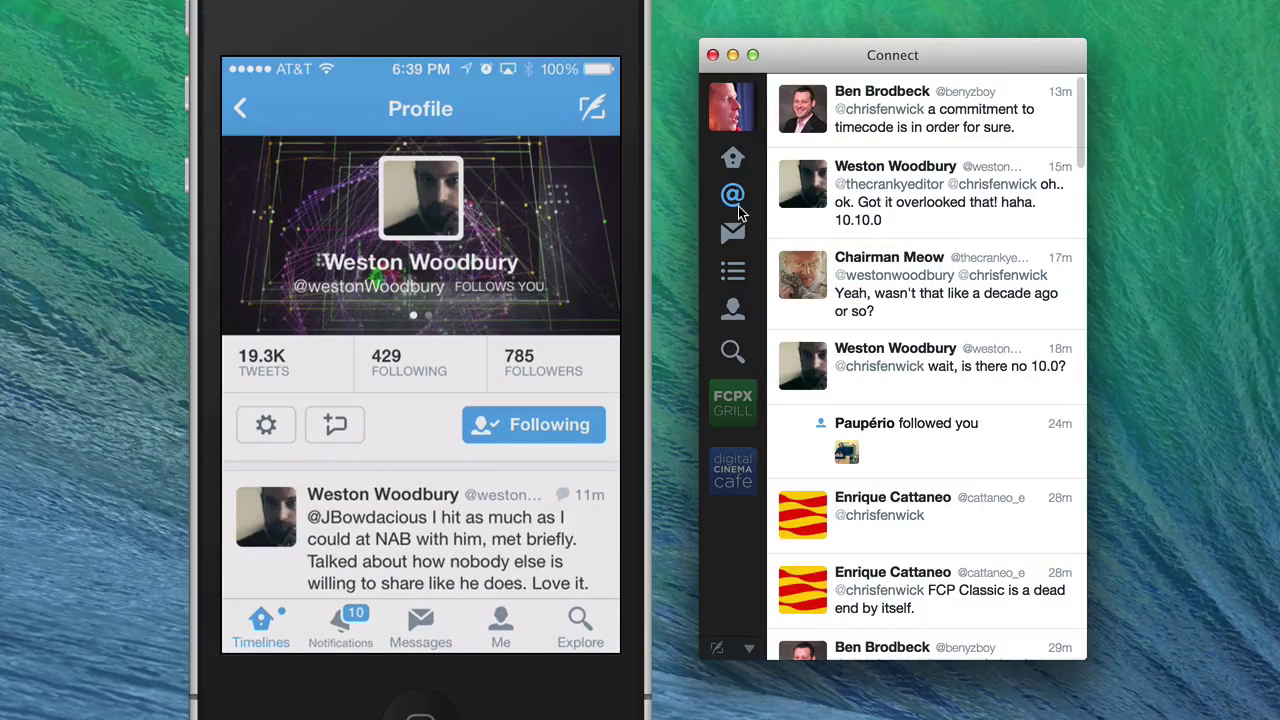
pyautogui.click(735, 166)
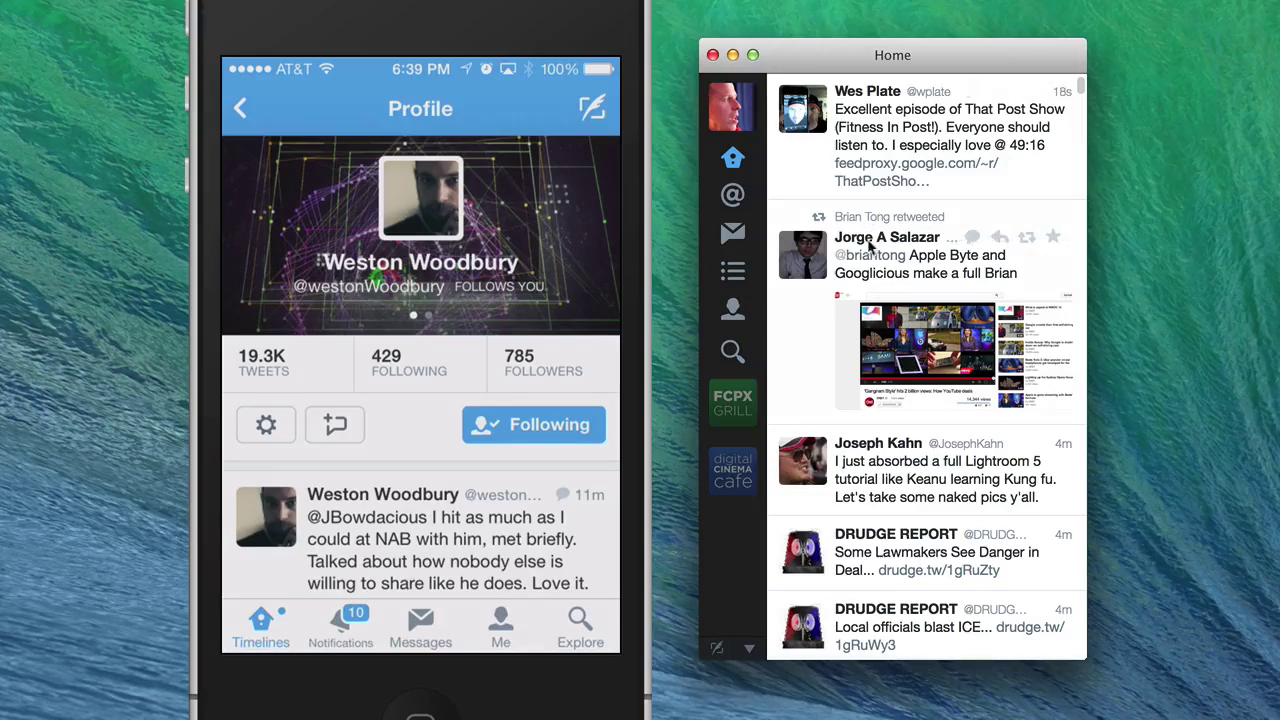
pyautogui.scroll(-5, 872, 250)
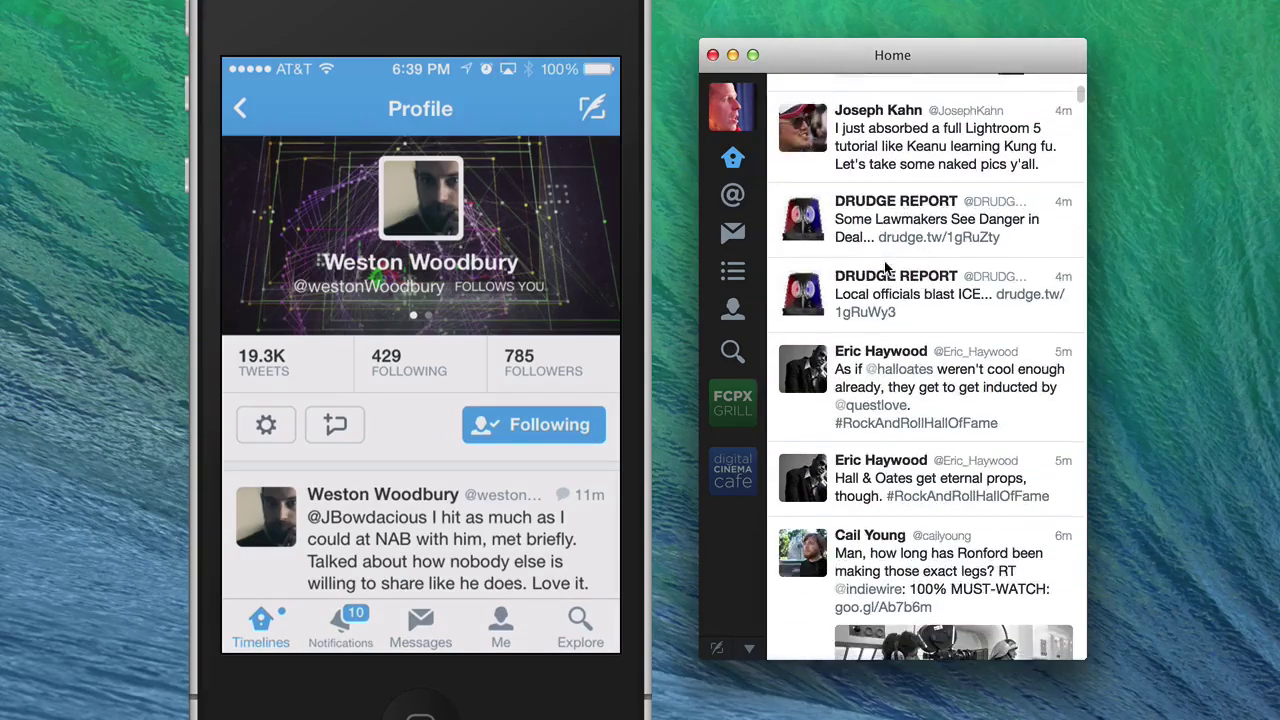
pyautogui.scroll(-8, 870, 350)
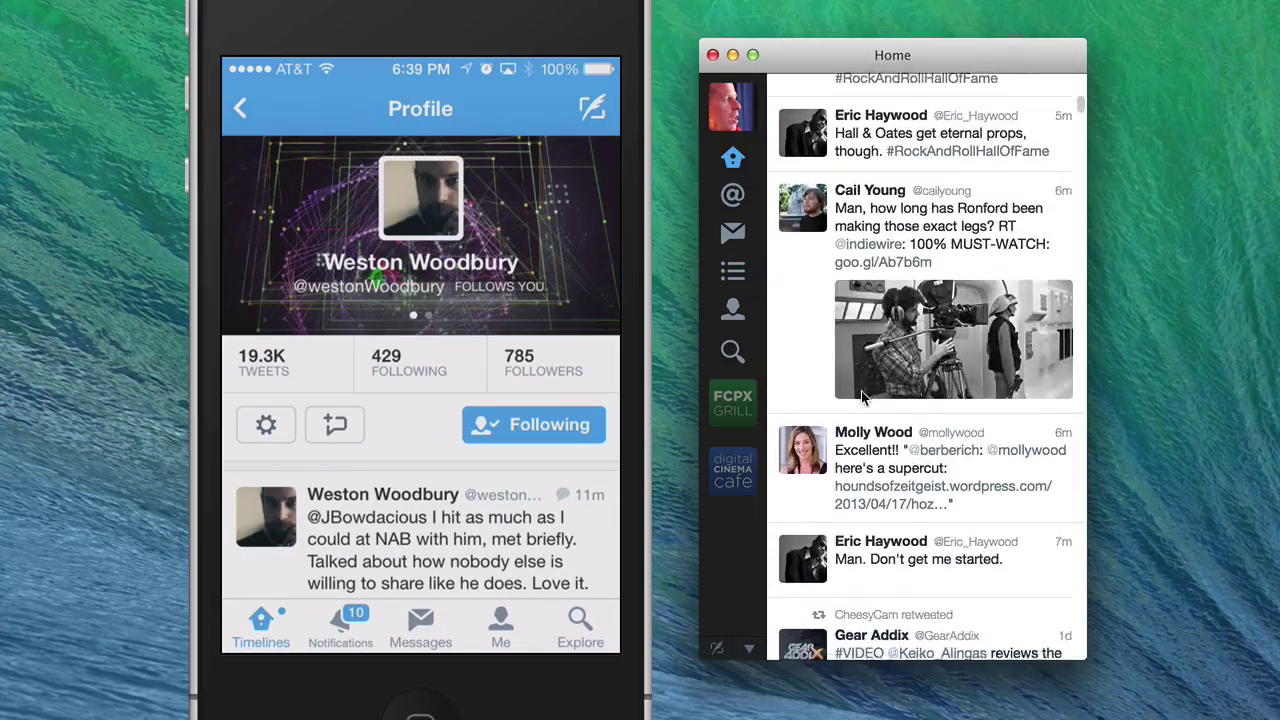
pyautogui.scroll(-15, 862, 398)
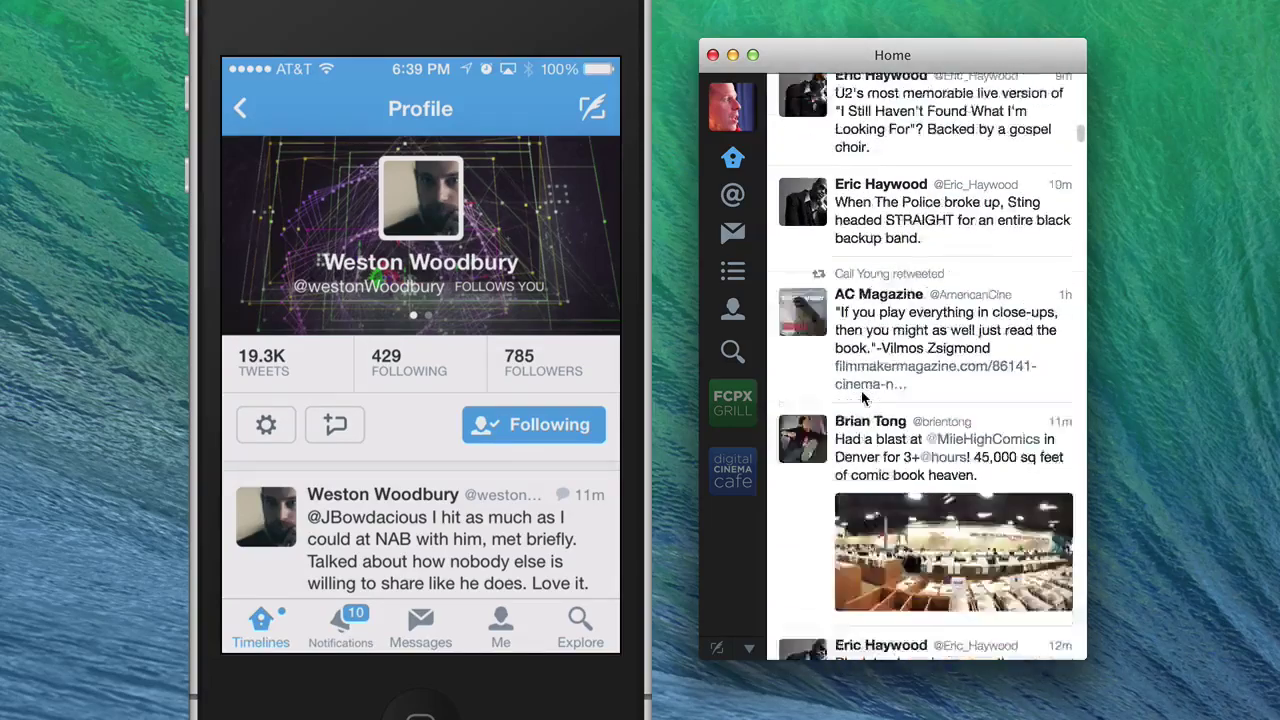
pyautogui.scroll(-5, 862, 398)
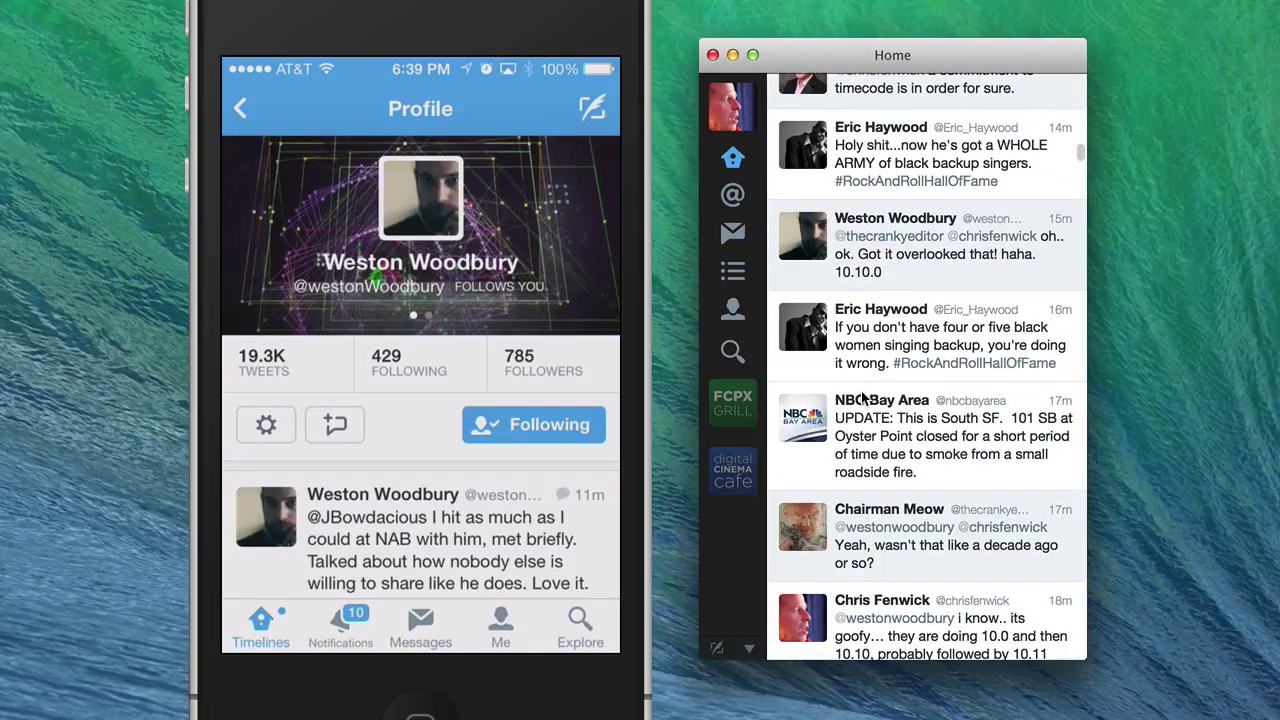
pyautogui.scroll(-12, 862, 398)
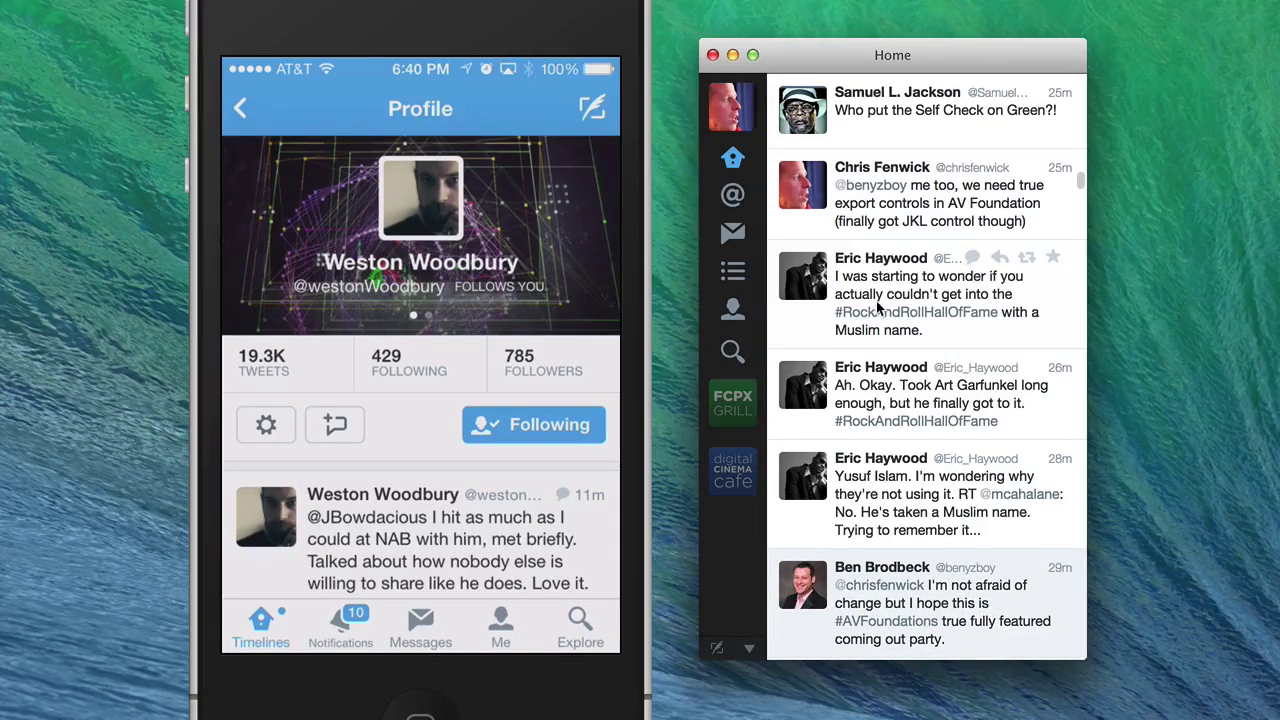
pyautogui.click(733, 157)
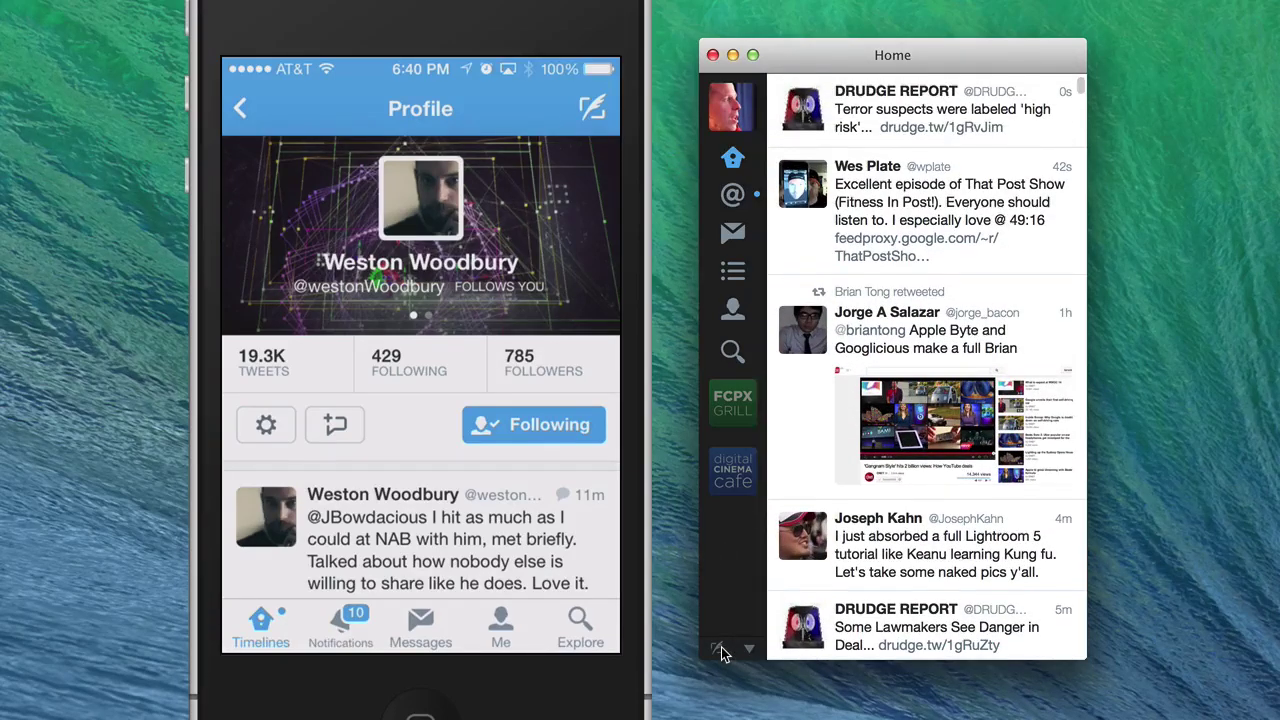
# - Open a New Tweet window and reposition the Home timeline window beside the phone
pyautogui.click(719, 647)
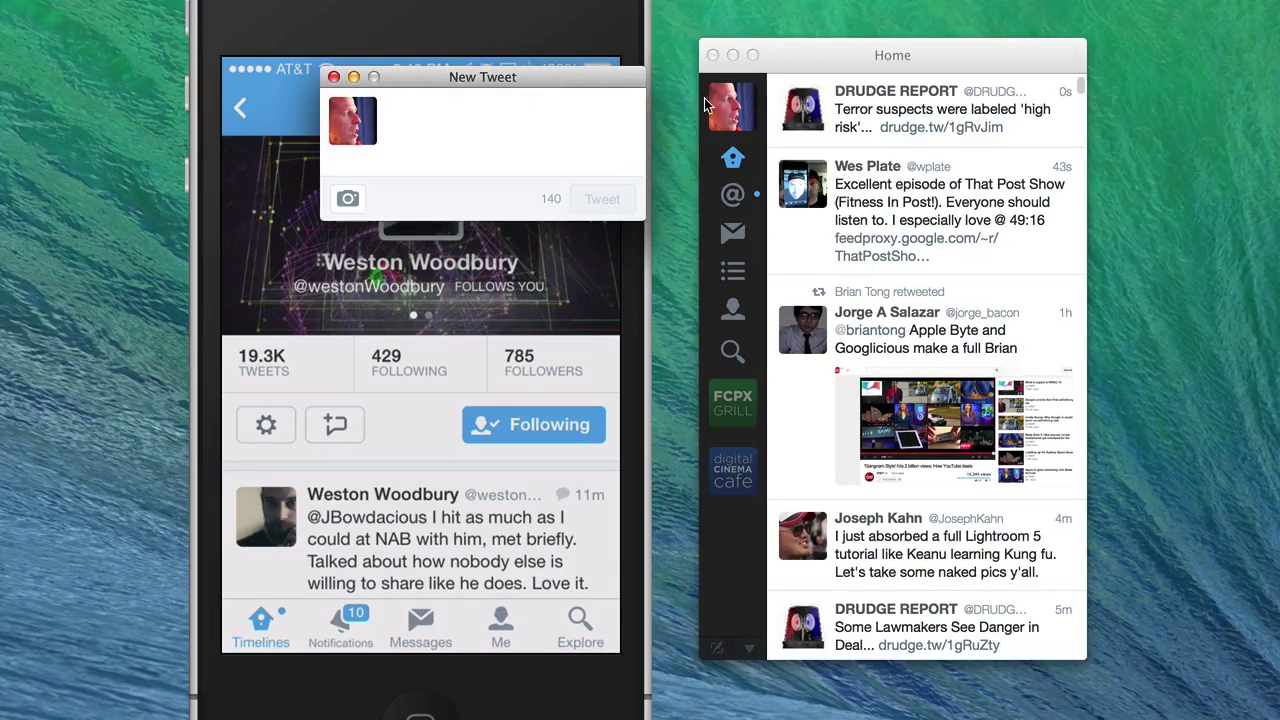
pyautogui.moveTo(815, 59); pyautogui.dragTo(1039, 24)
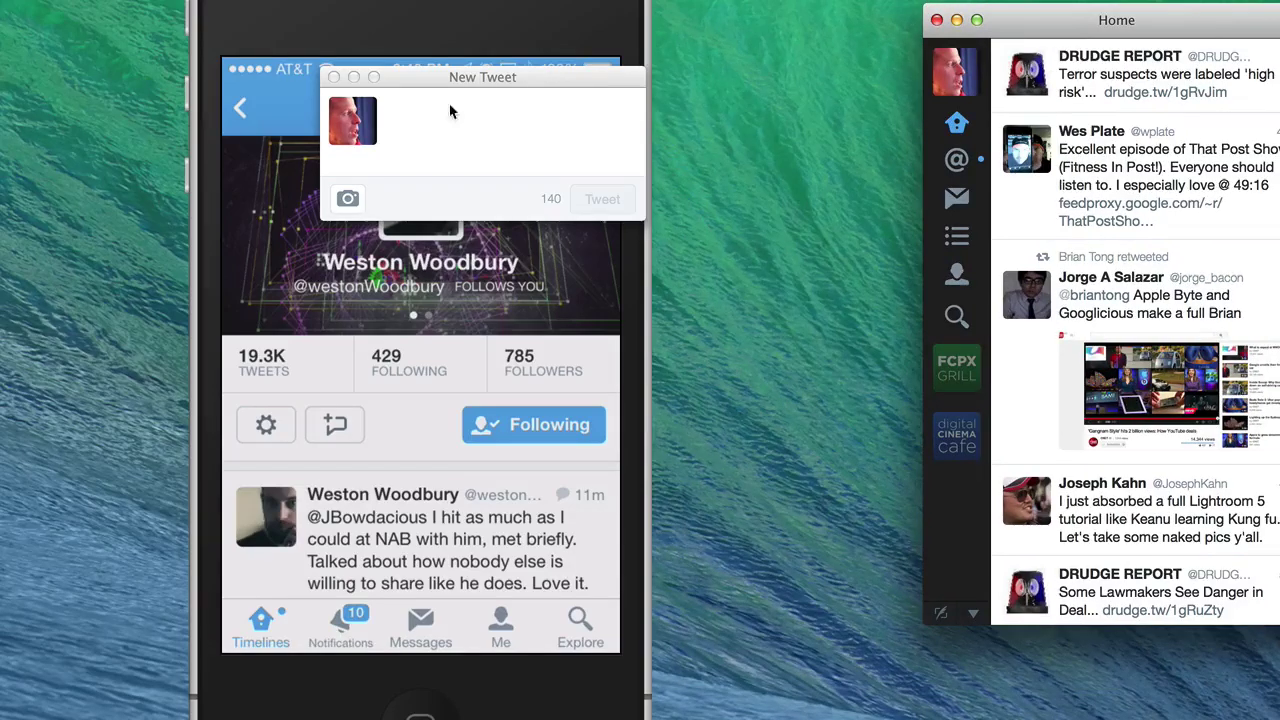
pyautogui.click(531, 78)
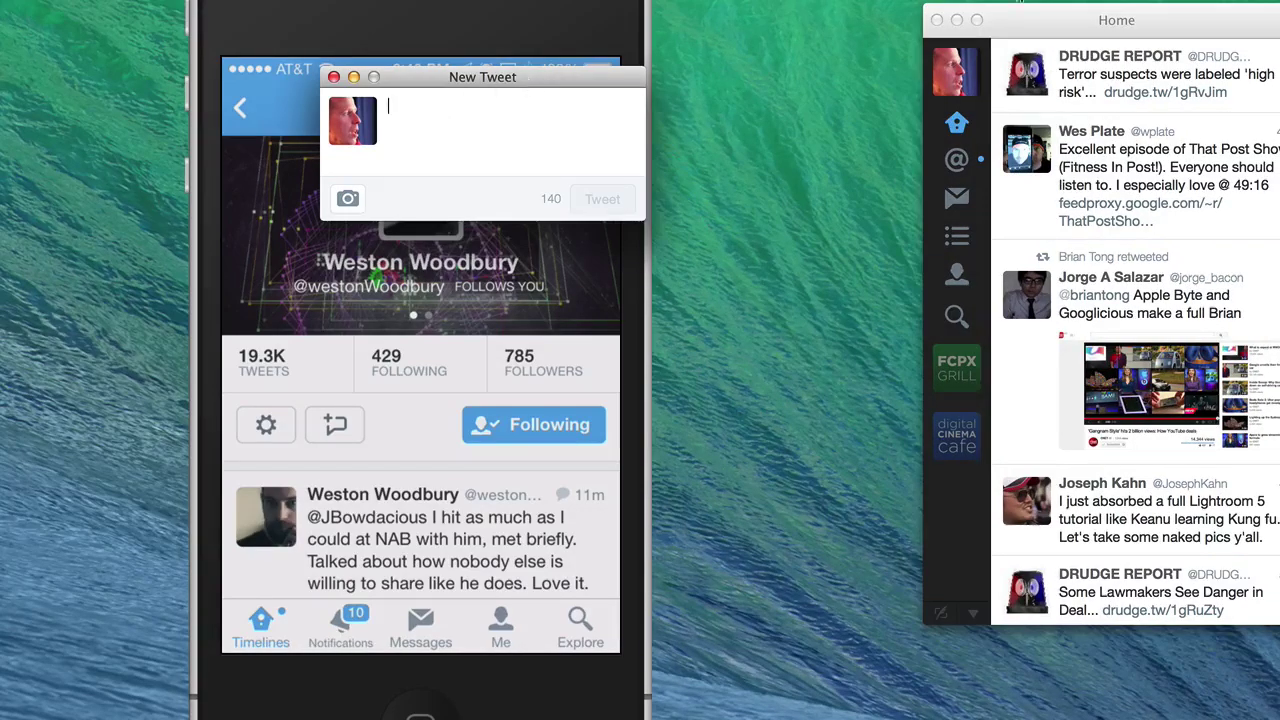
pyautogui.moveTo(1074, 21); pyautogui.dragTo(840, 61)
# - Write a tweet about teaching your friend about twitter, and cancel attaching a photo
pyautogui.click(508, 141)
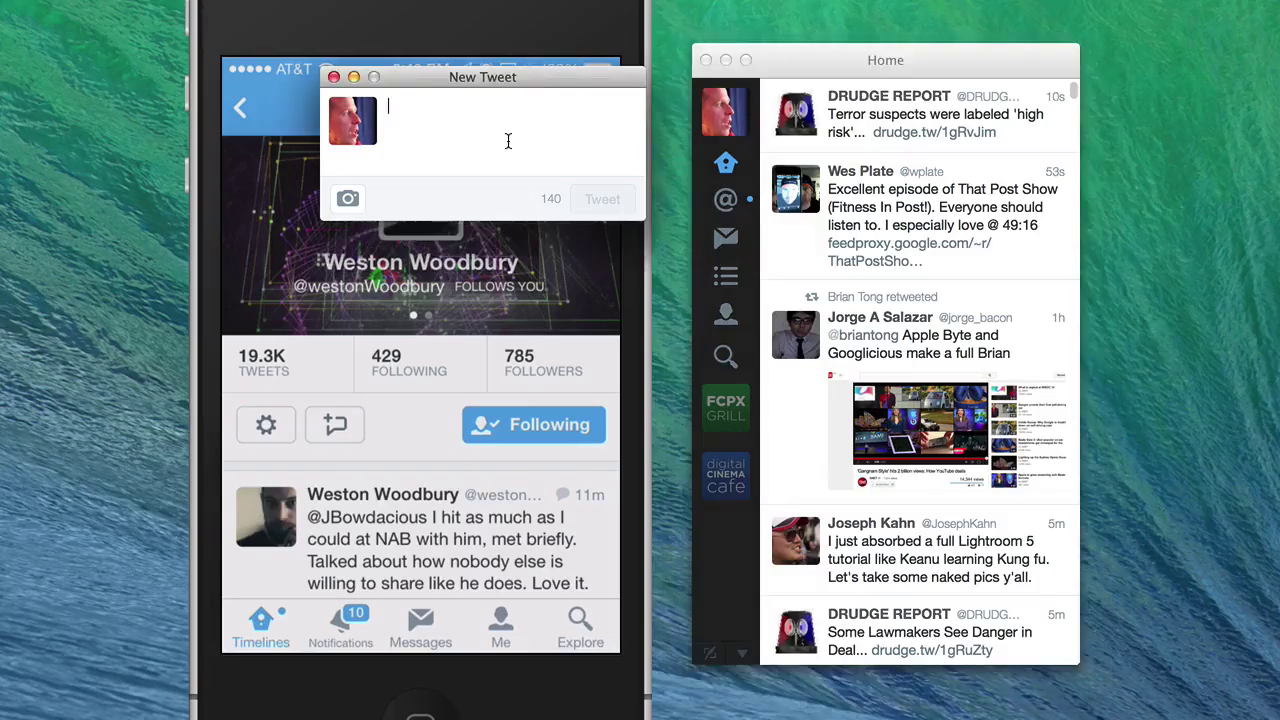
pyautogui.write('I')
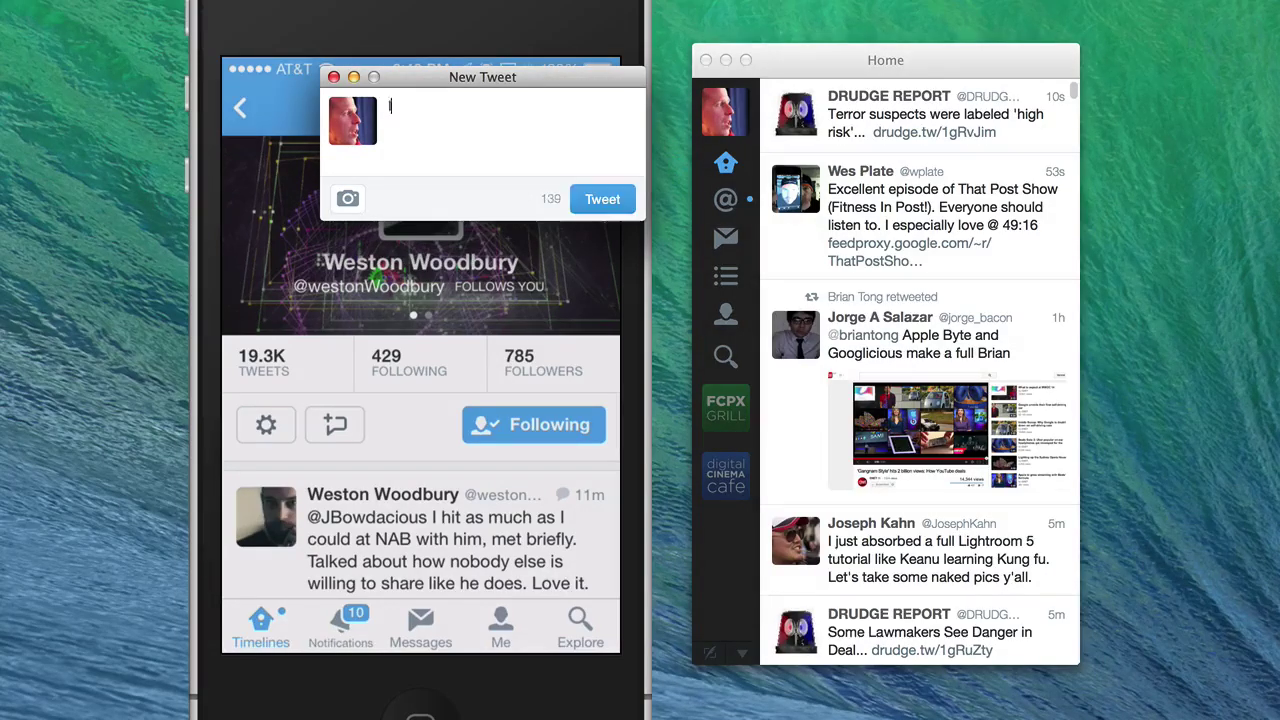
pyautogui.write("'m teaching my ")
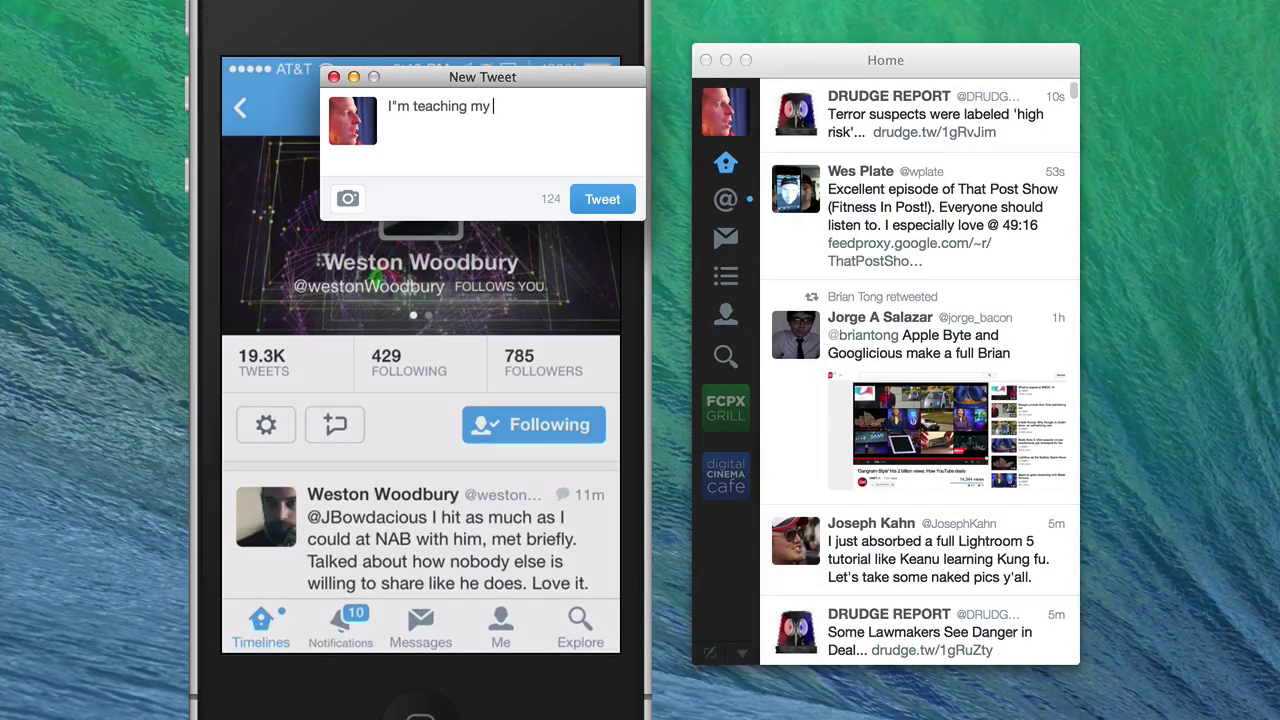
pyautogui.write('friend jess')
pyautogui.press('BackSpace')
pyautogui.press('BackSpace')
pyautogui.write('Jesse ')
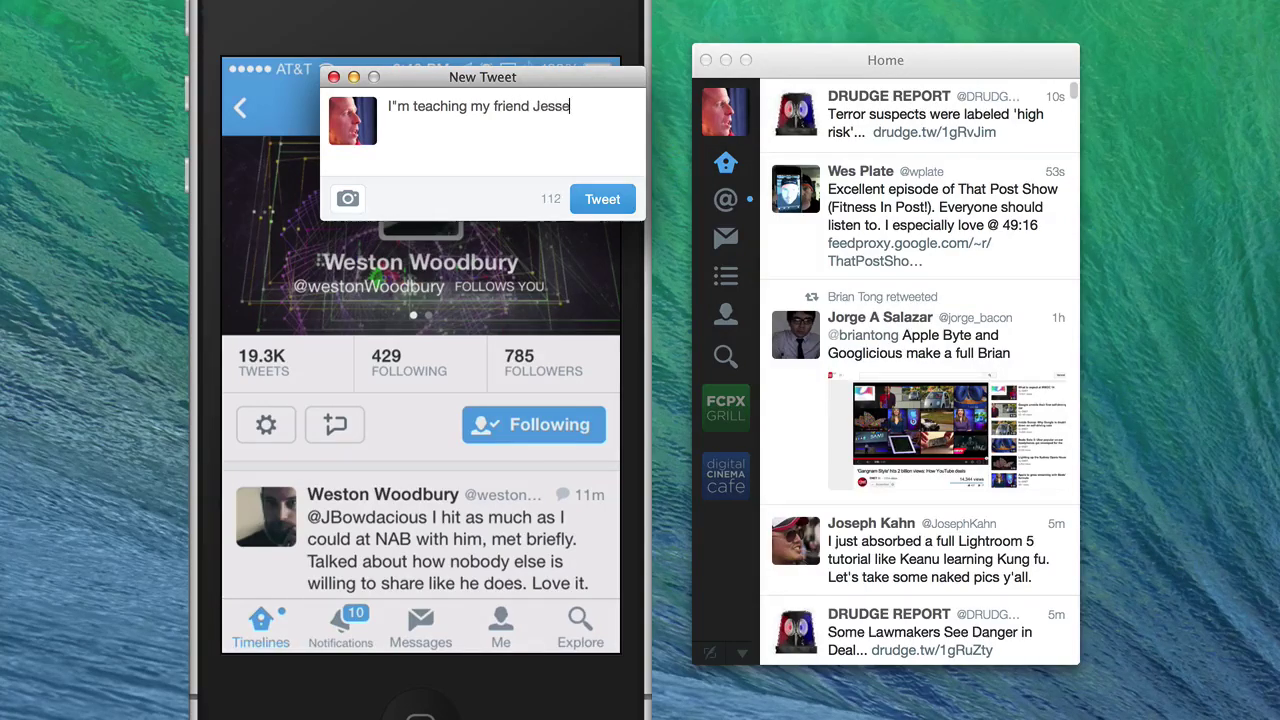
pyautogui.write('about twitter.')
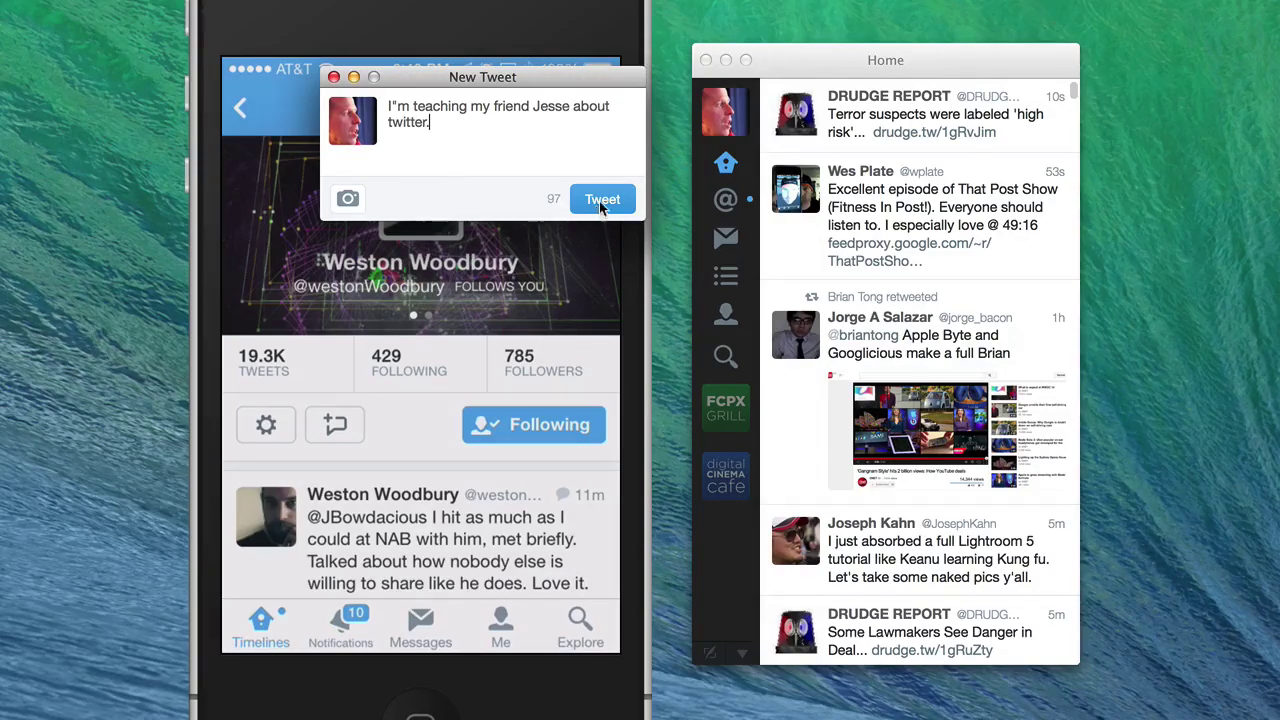
pyautogui.click(349, 200)
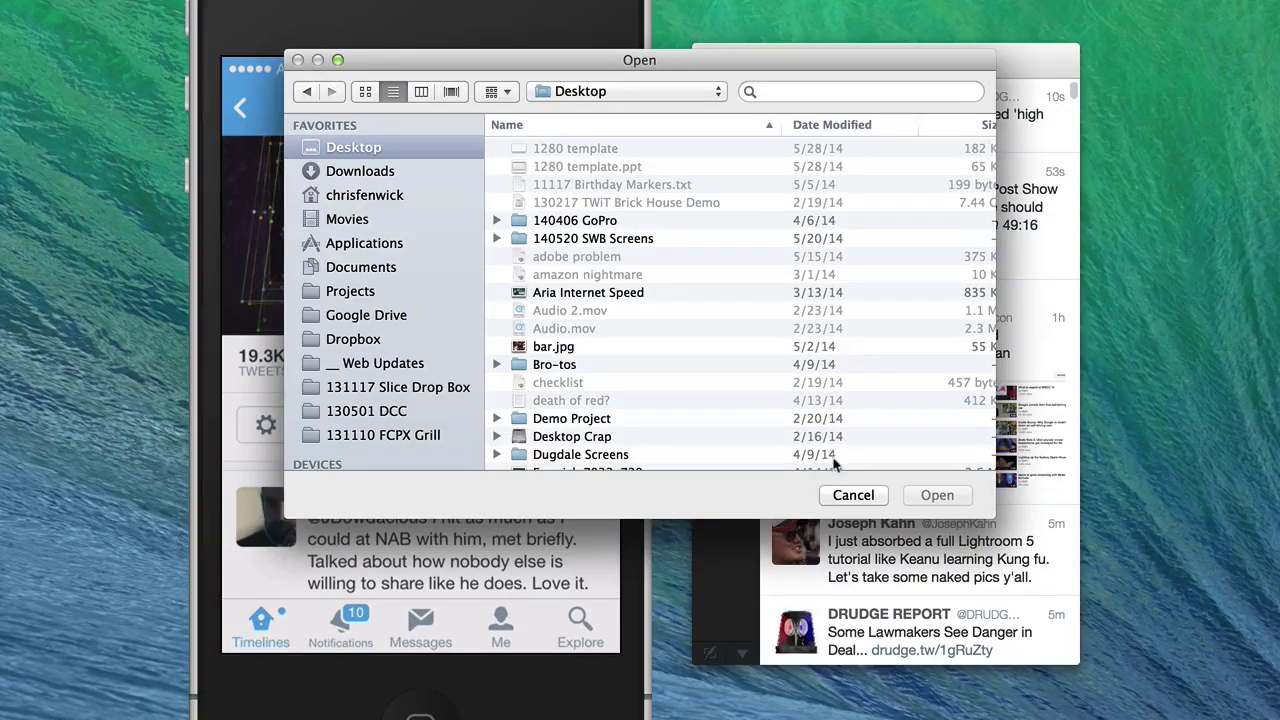
pyautogui.click(851, 494)
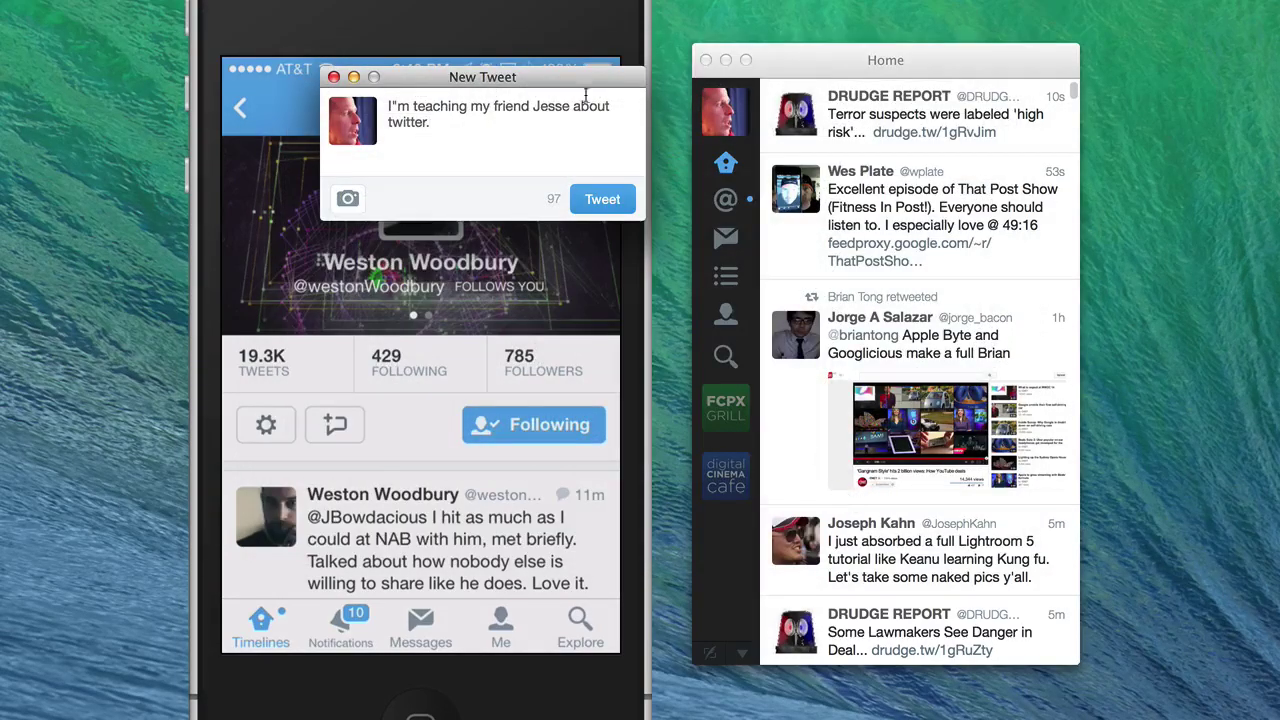
# - Post the teaching tweet and switch to the Connect mentions view
pyautogui.click(596, 201)
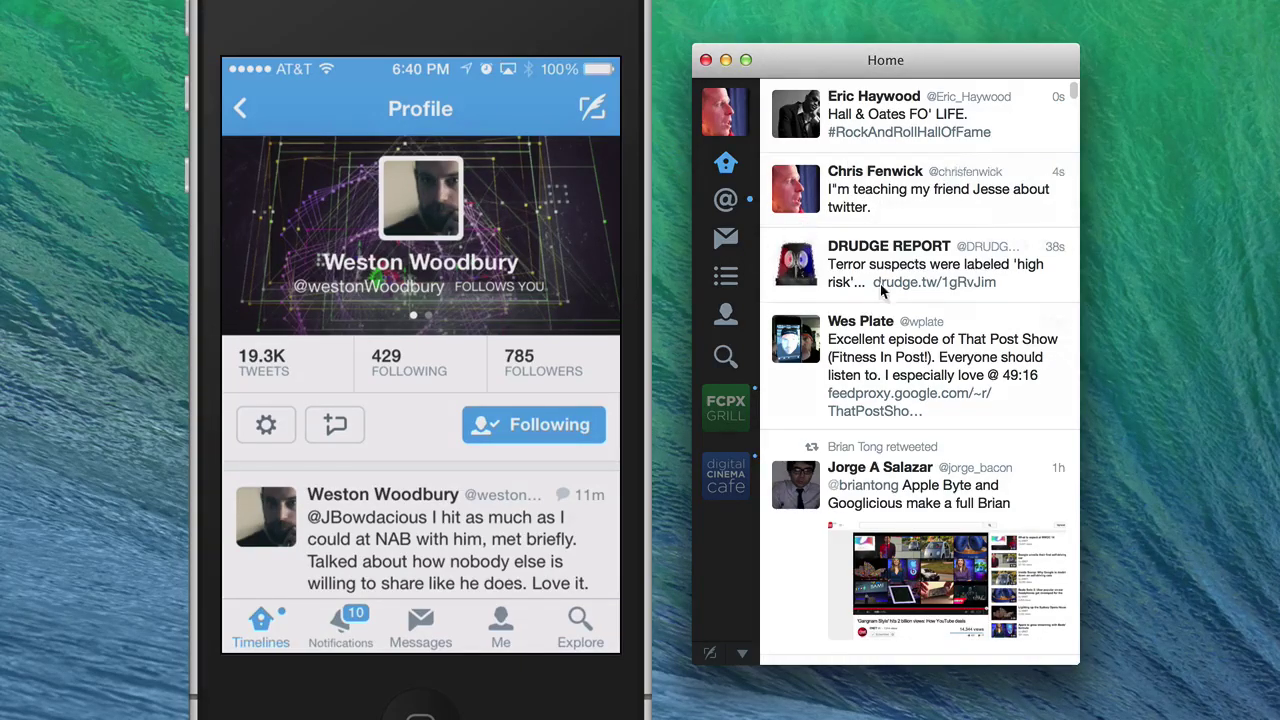
pyautogui.moveTo(873, 287)
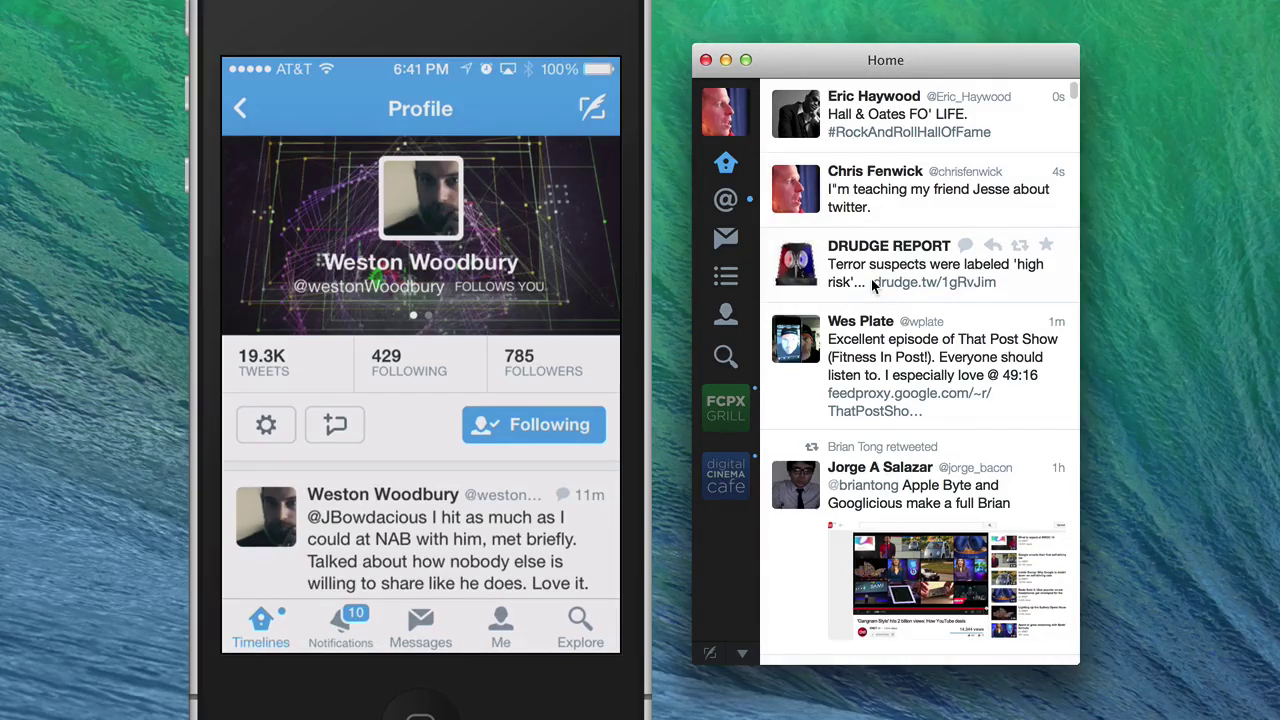
pyautogui.click(728, 201)
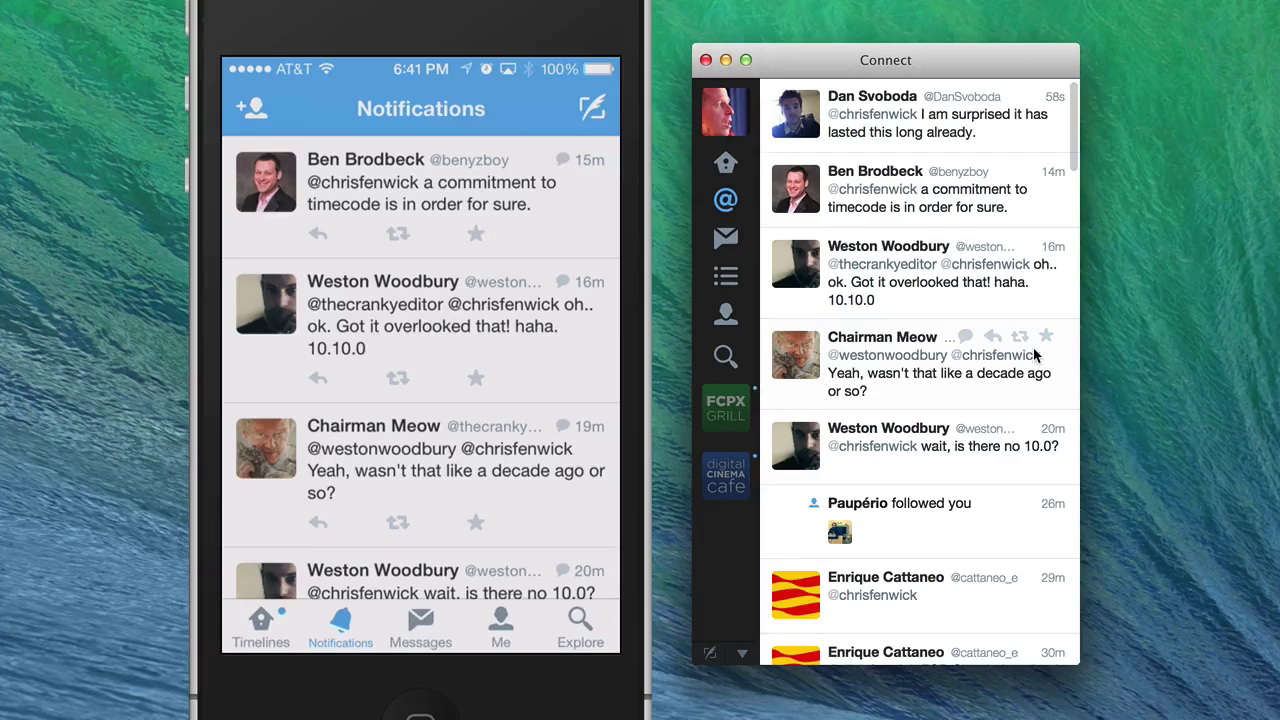
# - Draft a tweet mentioning a friend: 'Thx for all the support on my shows.'
pyautogui.click(712, 654)
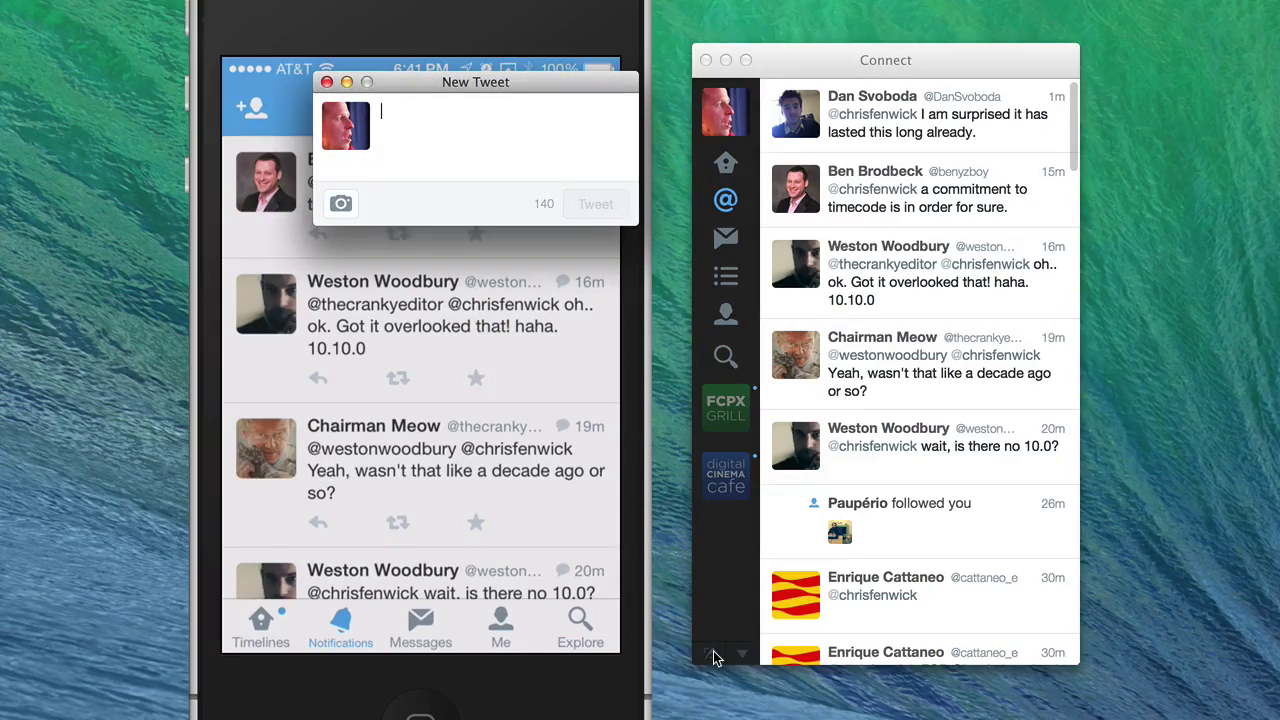
pyautogui.write('Hey @')
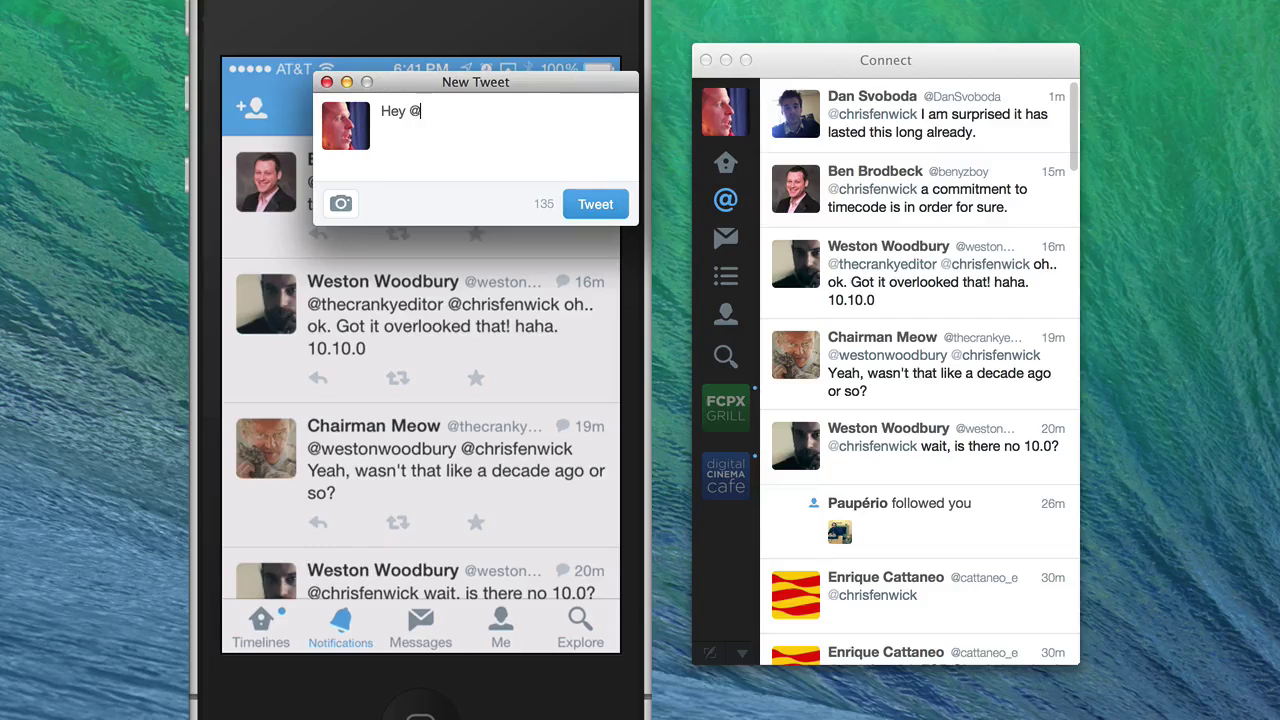
pyautogui.write('carlo')
pyautogui.press('BackSpace')
pyautogui.press('BackSpace')
pyautogui.press('BackSpace')
pyautogui.press('BackSpace')
pyautogui.press('BackSpace')
pyautogui.press('BackSpace')
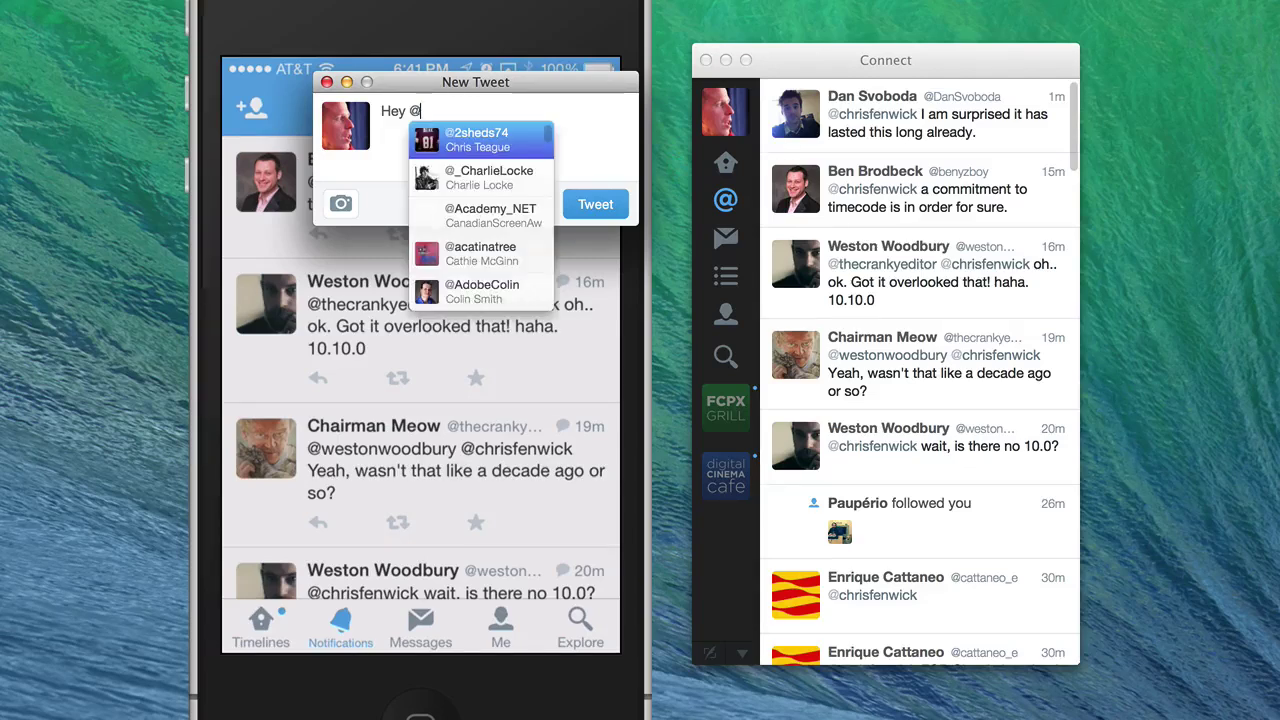
pyautogui.write('thecarl')
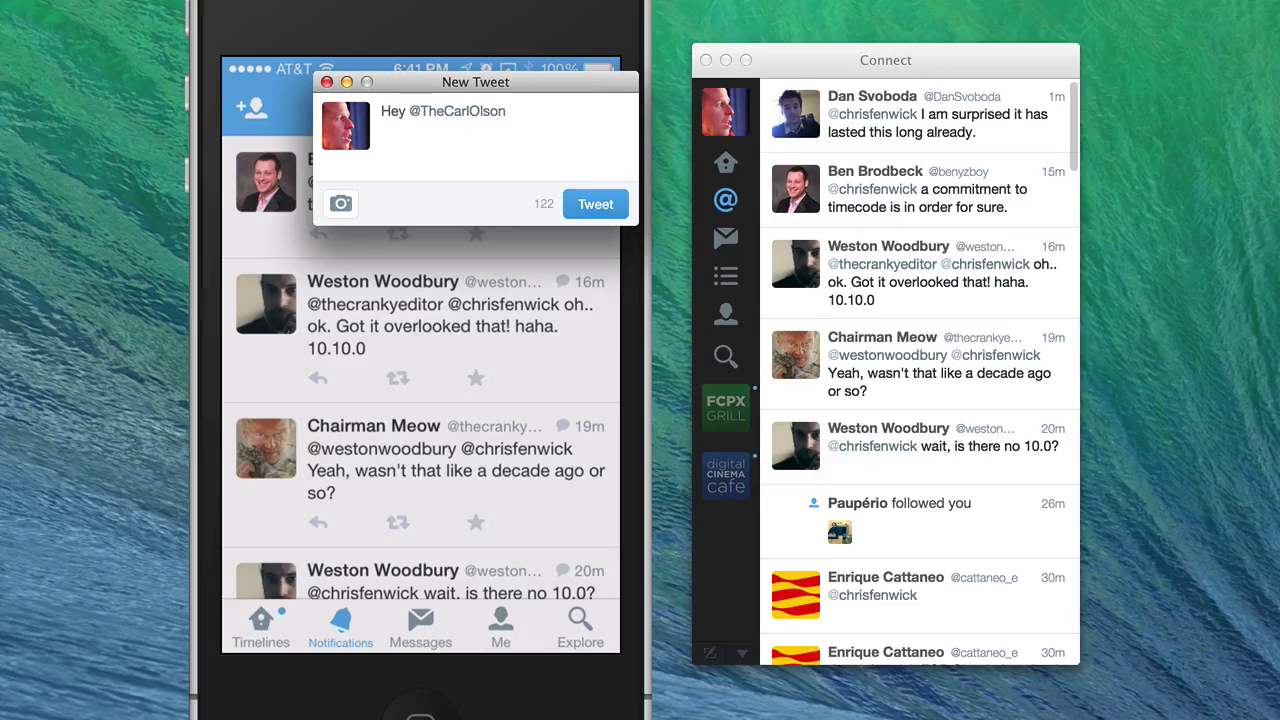
pyautogui.write('Thx for all the supp')
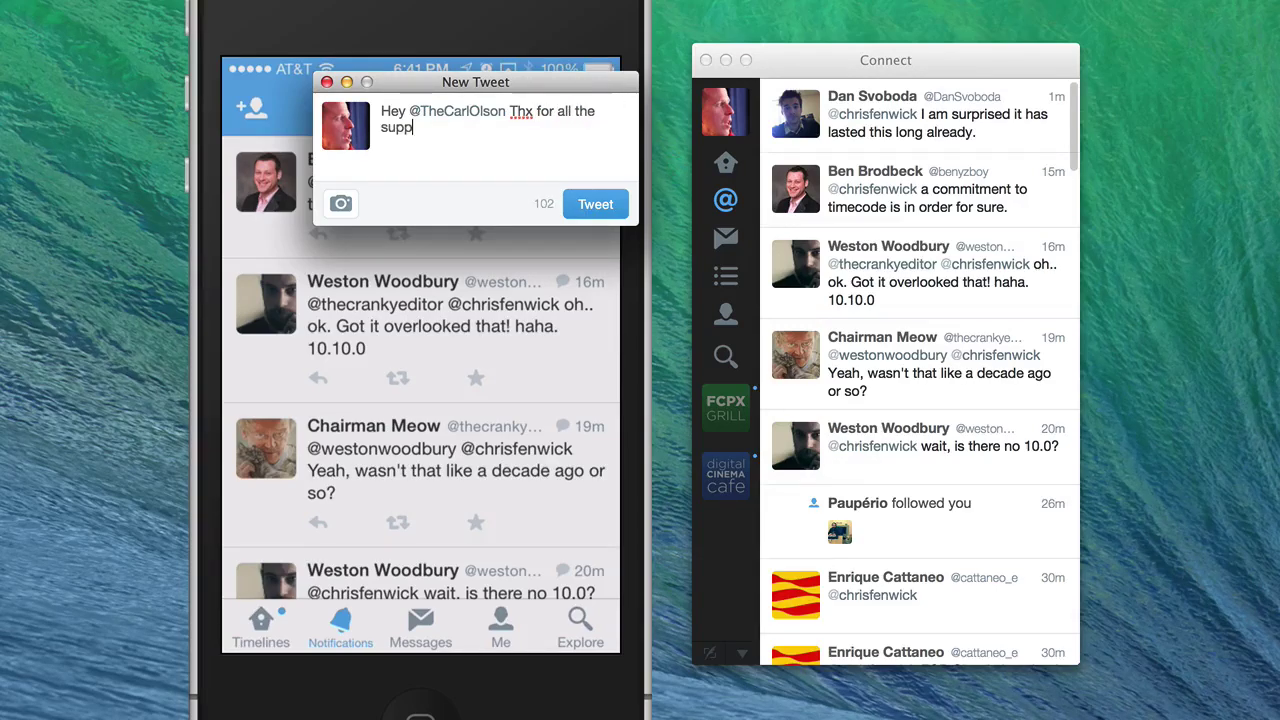
pyautogui.write('ort on my shows.')
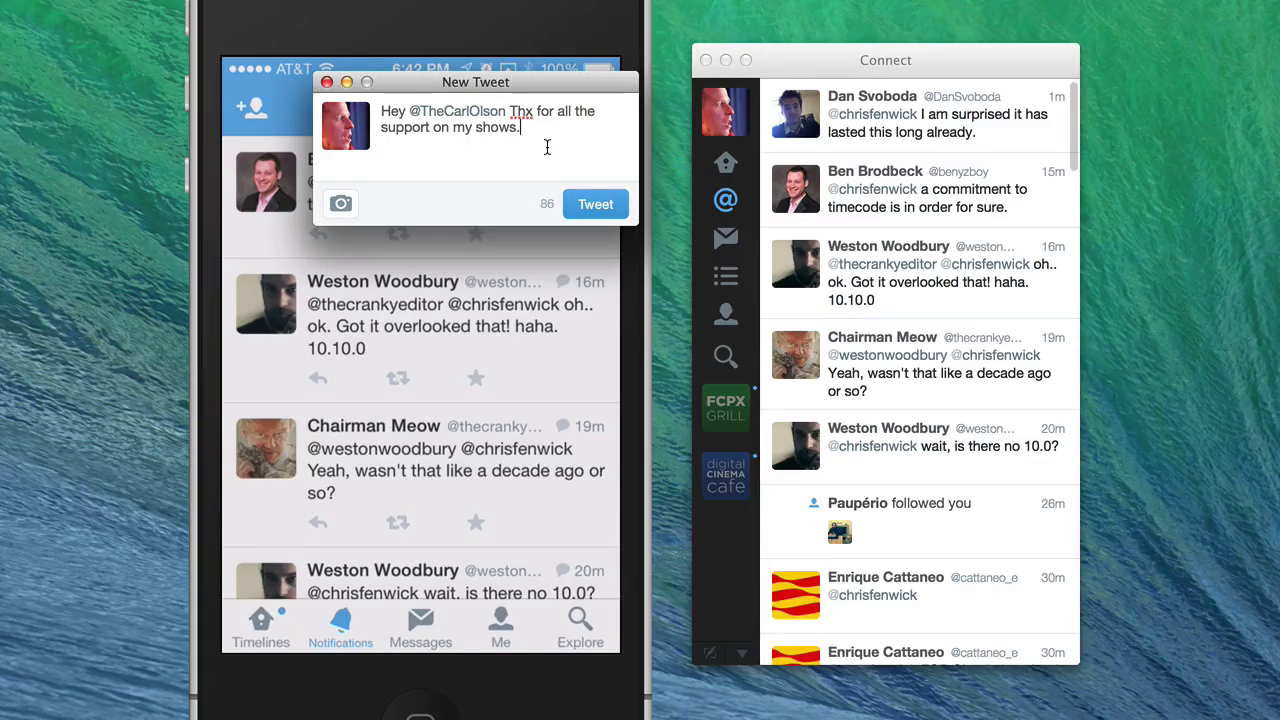
pyautogui.press('Return')
pyautogui.press('Return')
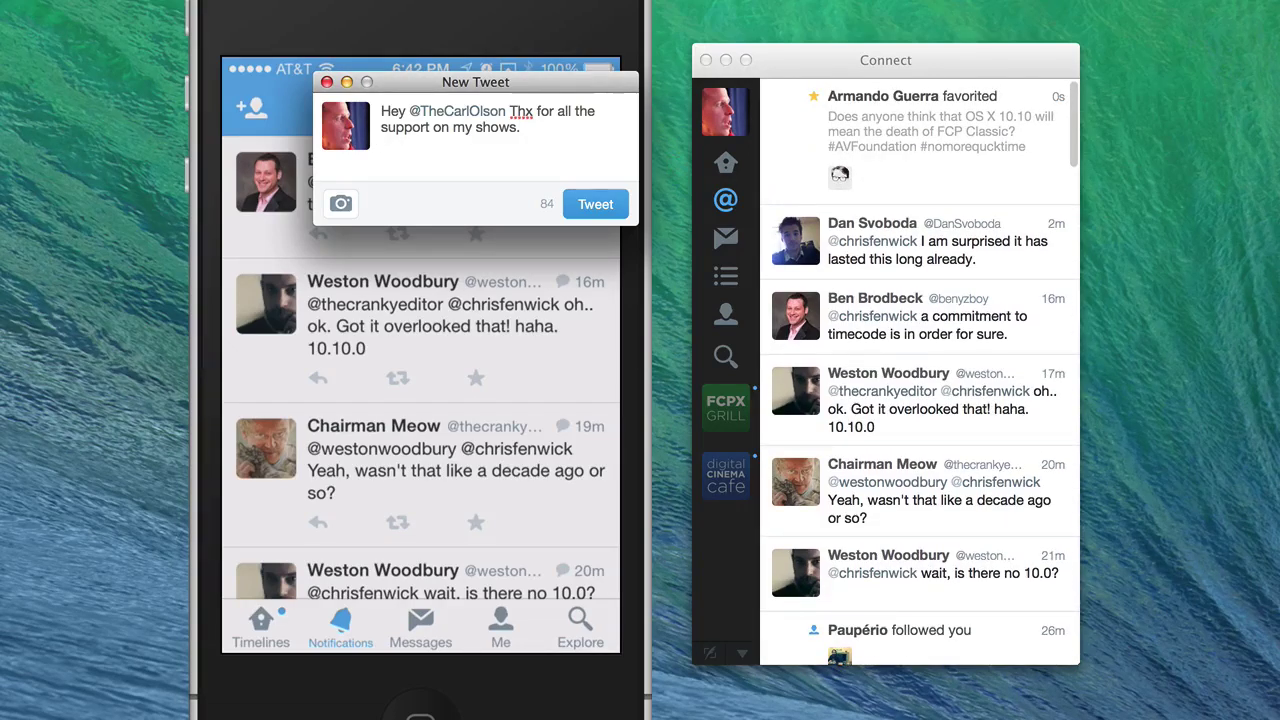
# - Replace the whole draft with a #quicktime tweet wondering if OS X 10.10 kills QuickTime
pyautogui.write('#')
pyautogui.press('super+a')
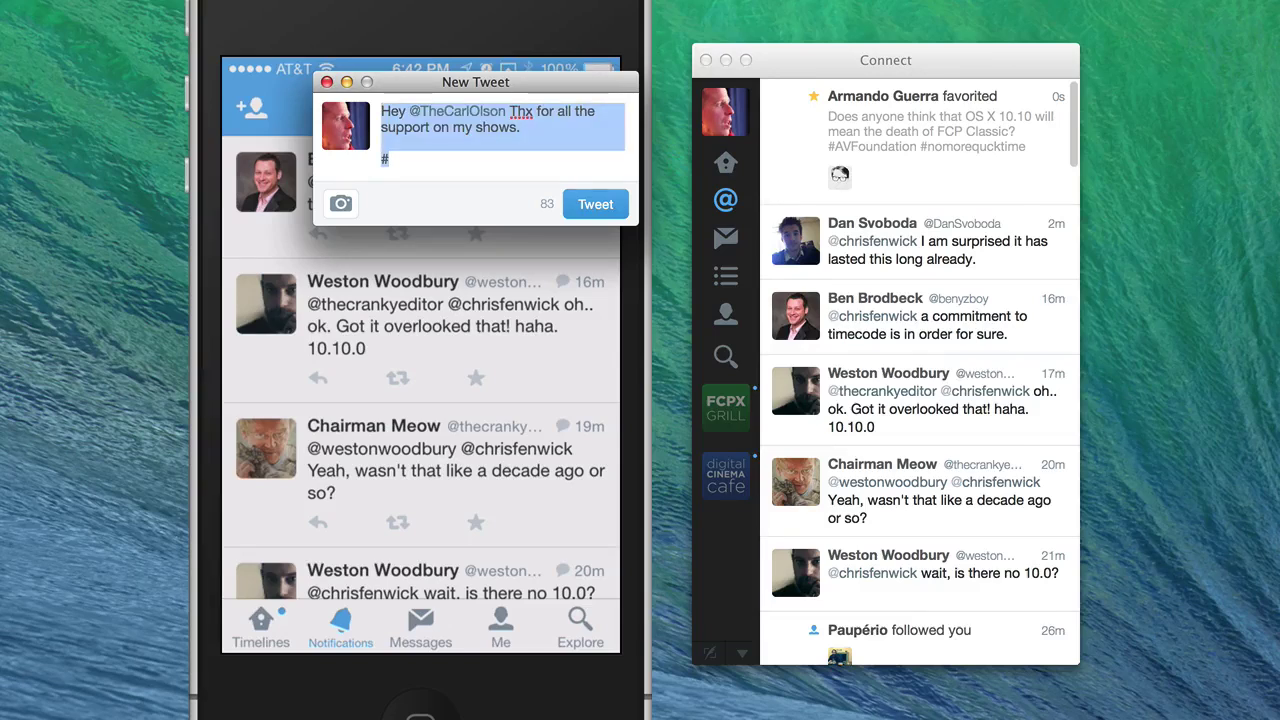
pyautogui.write('#')
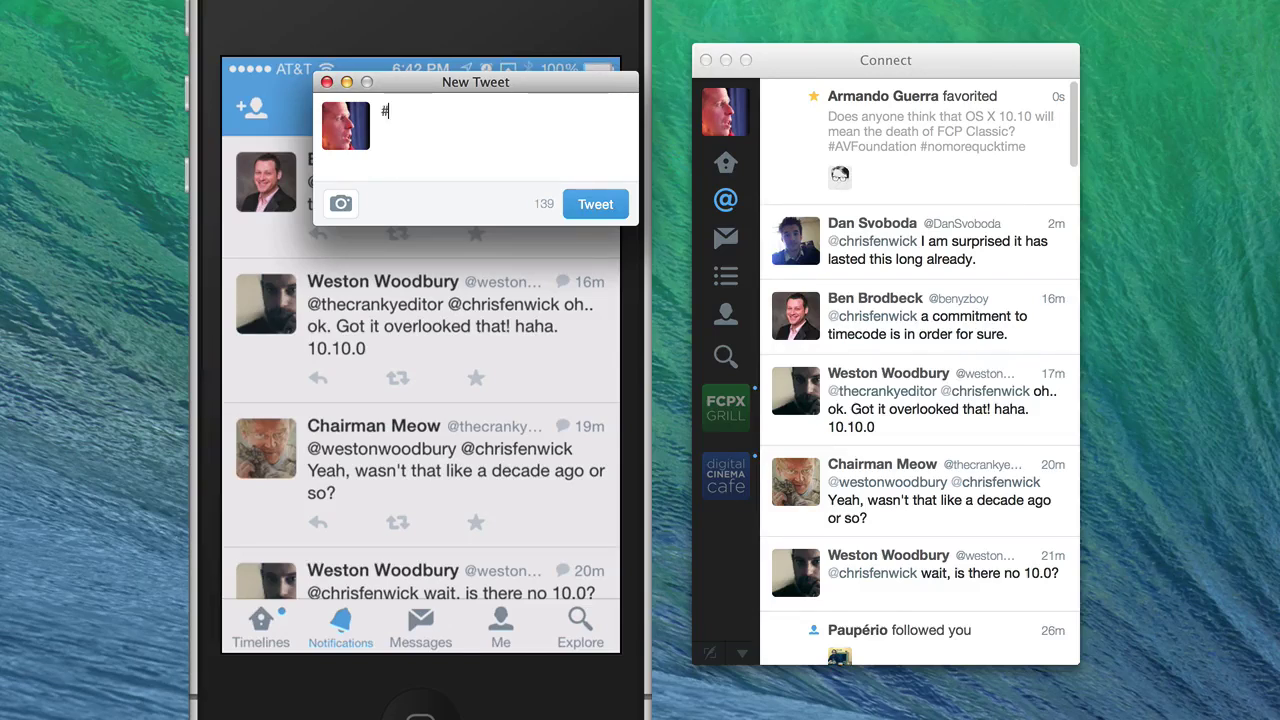
pyautogui.write('q')
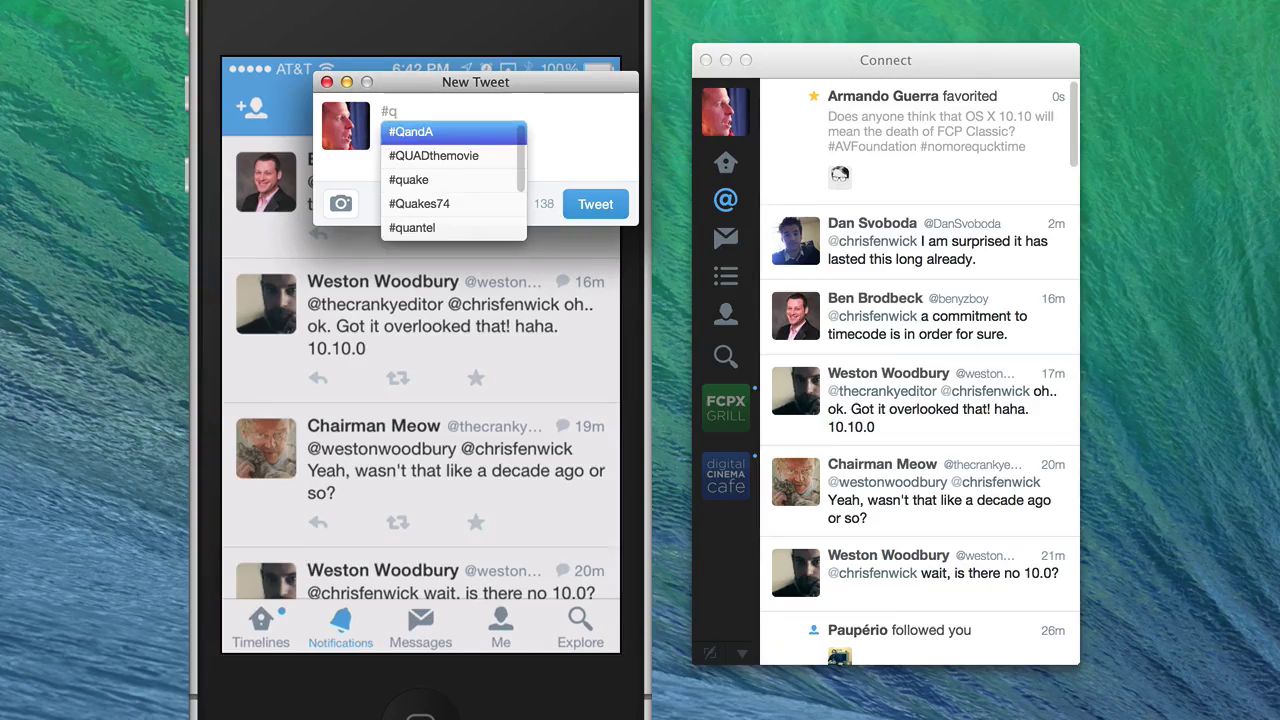
pyautogui.write('uicktime')
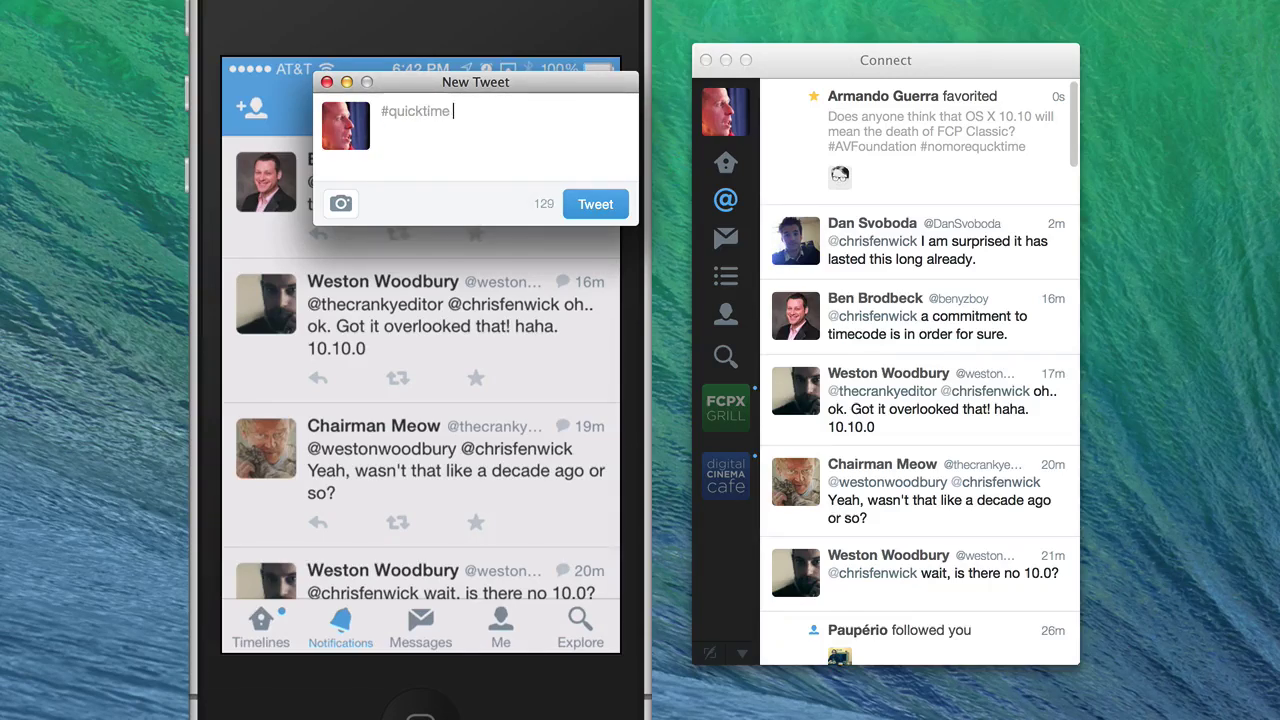
pyautogui.write(' I wonde')
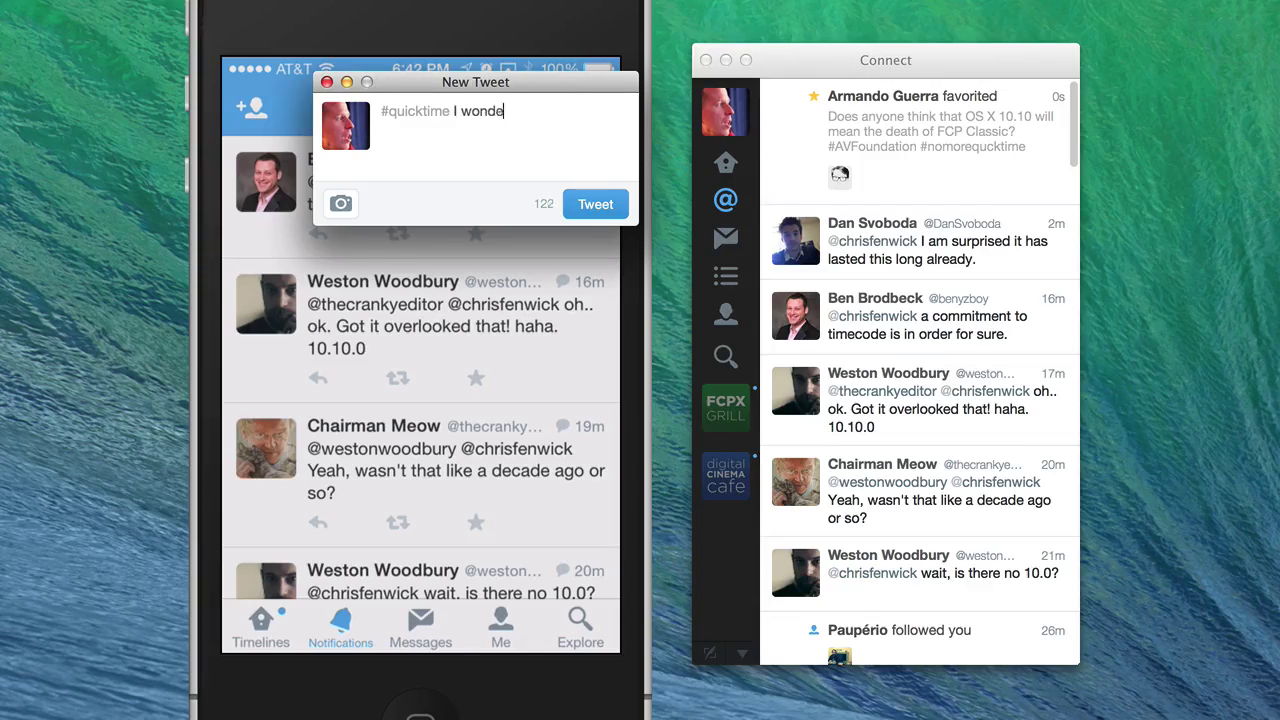
pyautogui.write('r if OS X 10.10 will be th')
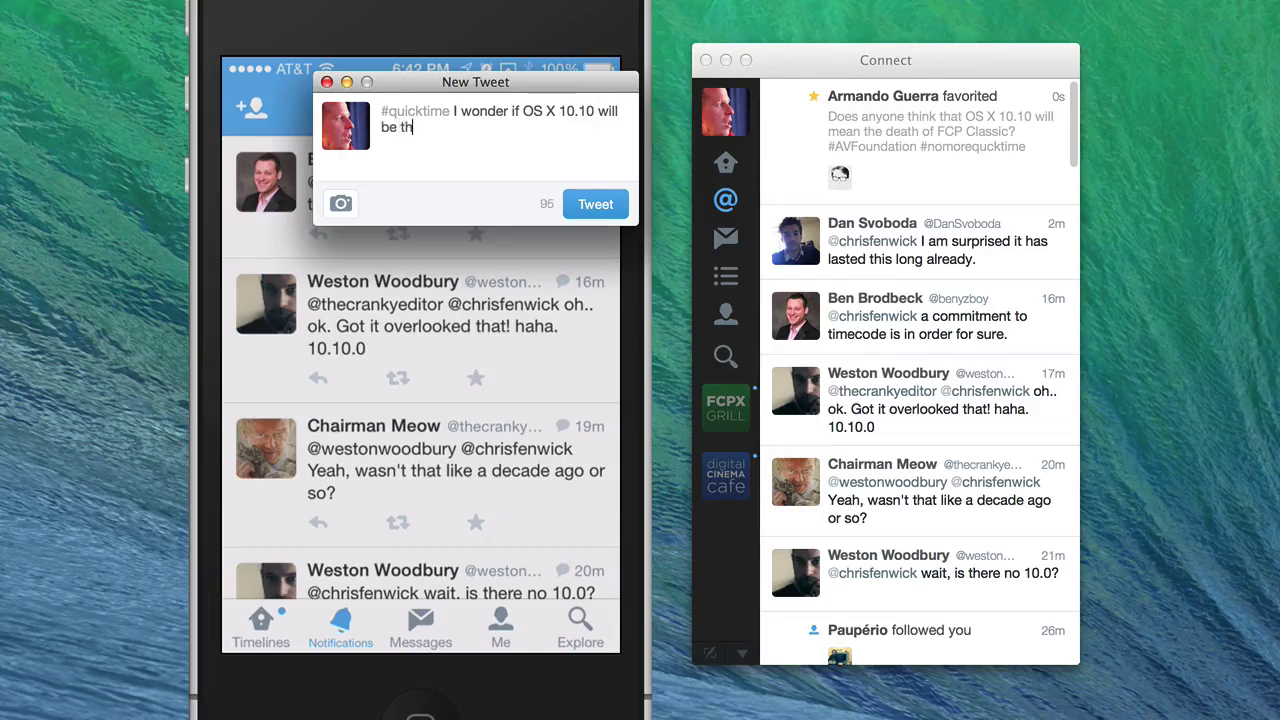
pyautogui.write('e death of quicktime.')
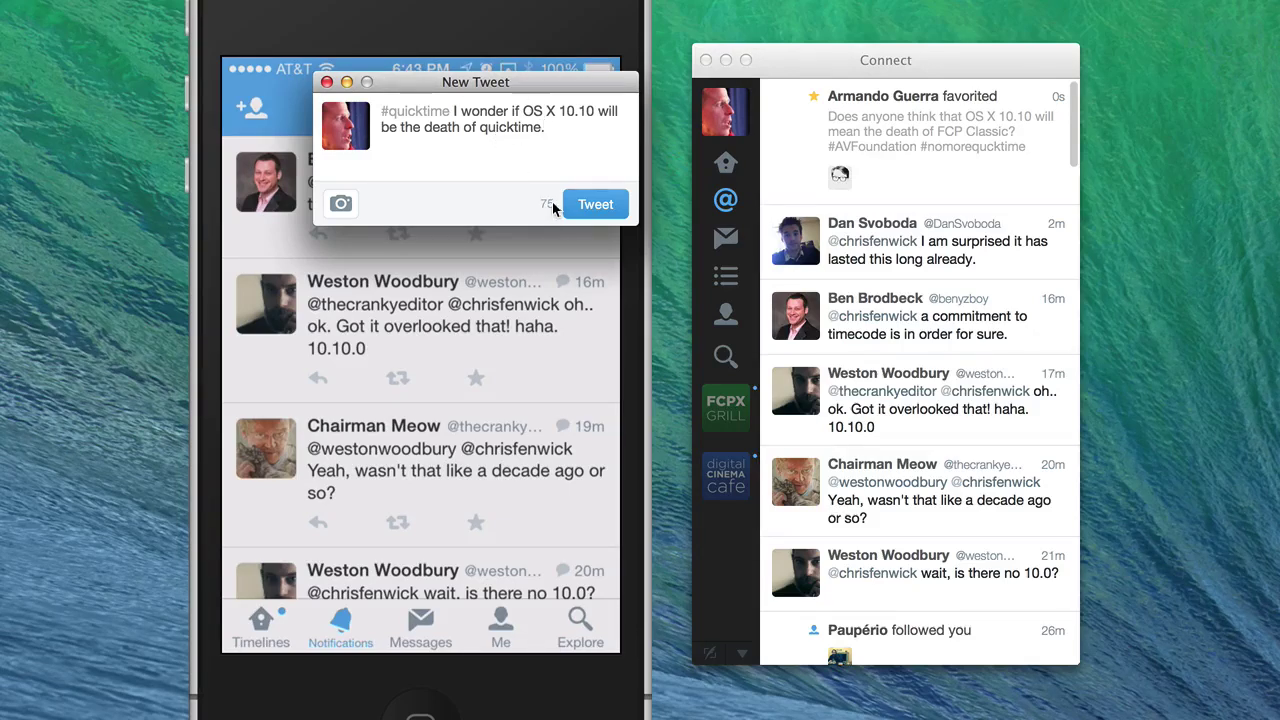
# - Move the hashtag so the draft reads 'I wonder if OS X 10.10 will be the death of #quicktime.'
pyautogui.doubleClick(450, 110)
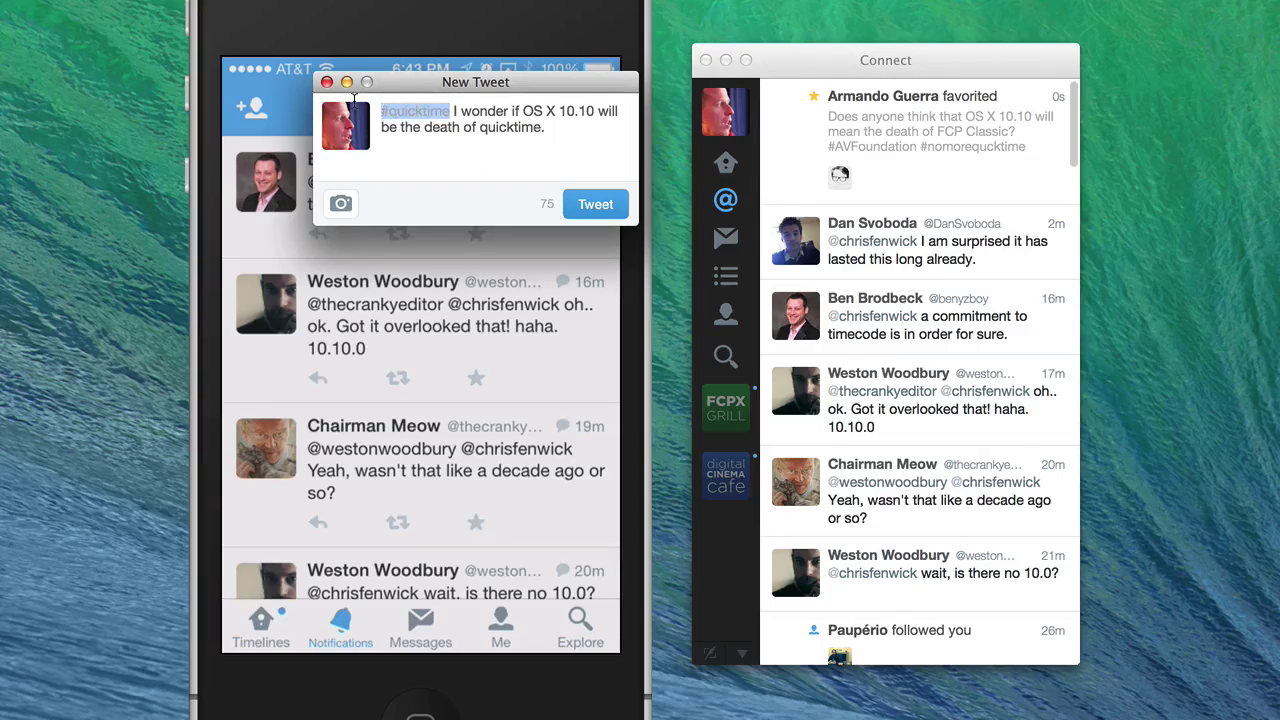
pyautogui.press('BackSpace')
pyautogui.press('Delete')
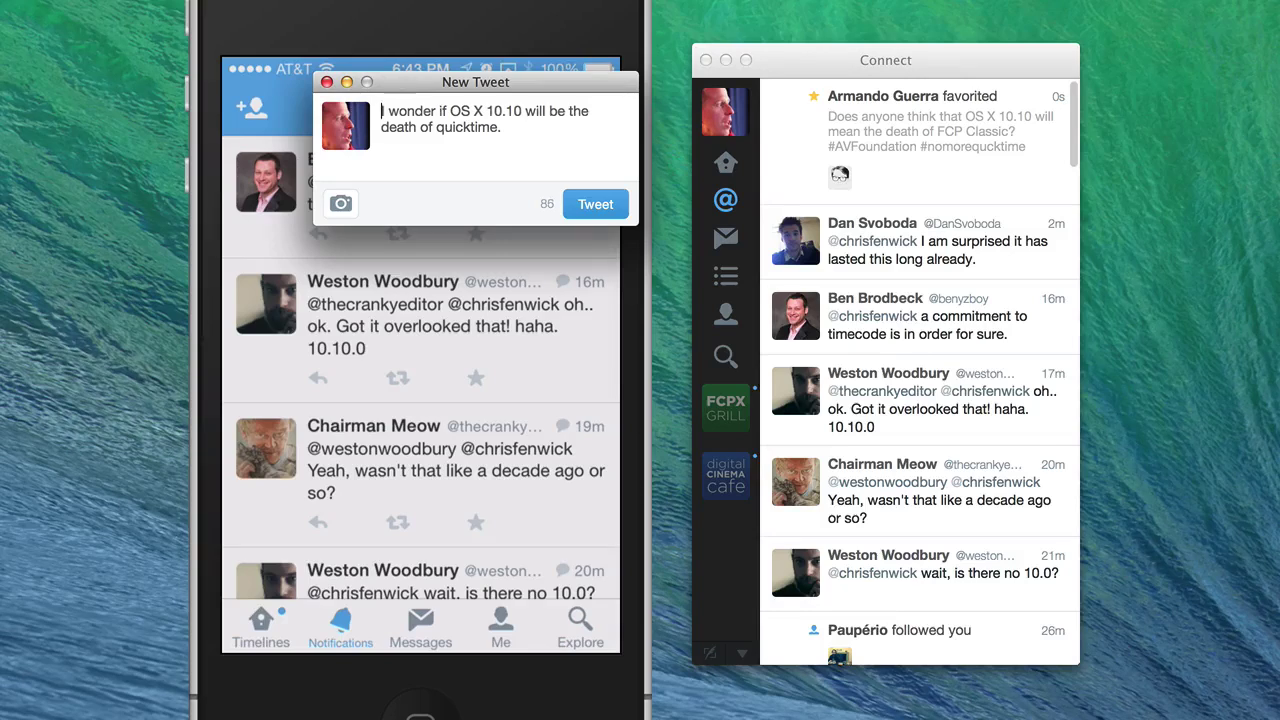
pyautogui.doubleClick(464, 128)
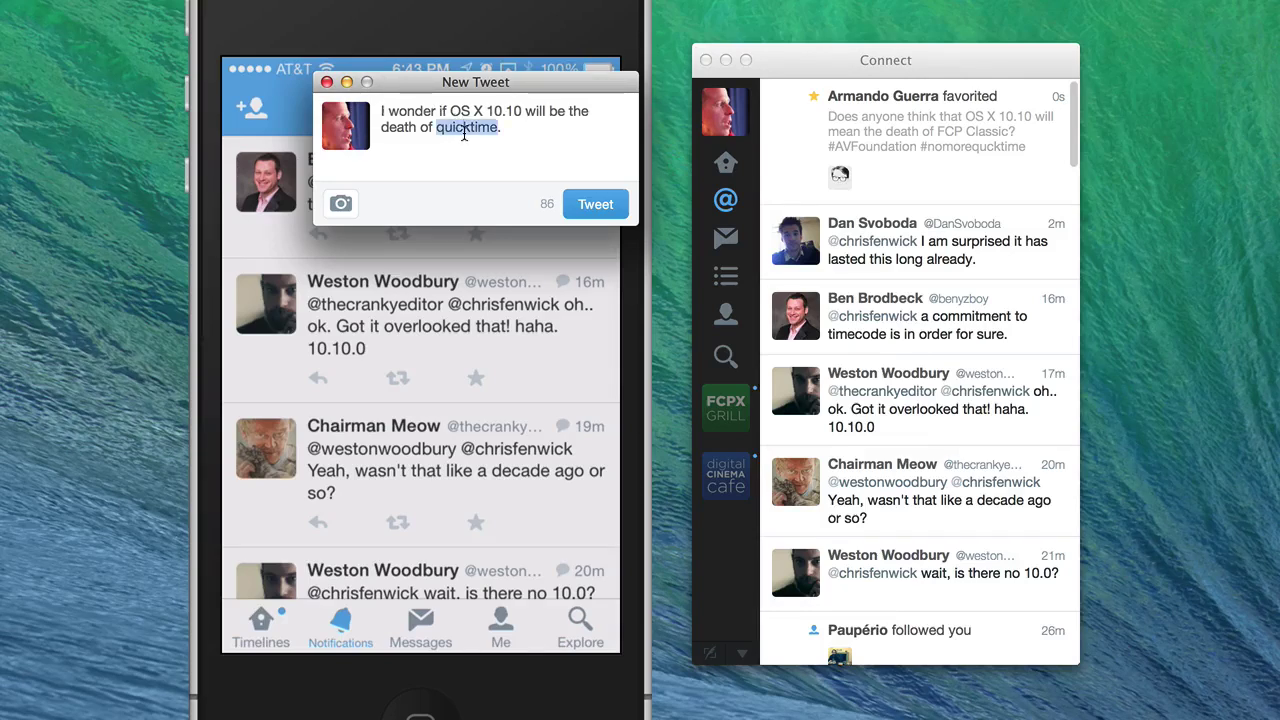
pyautogui.write('#')
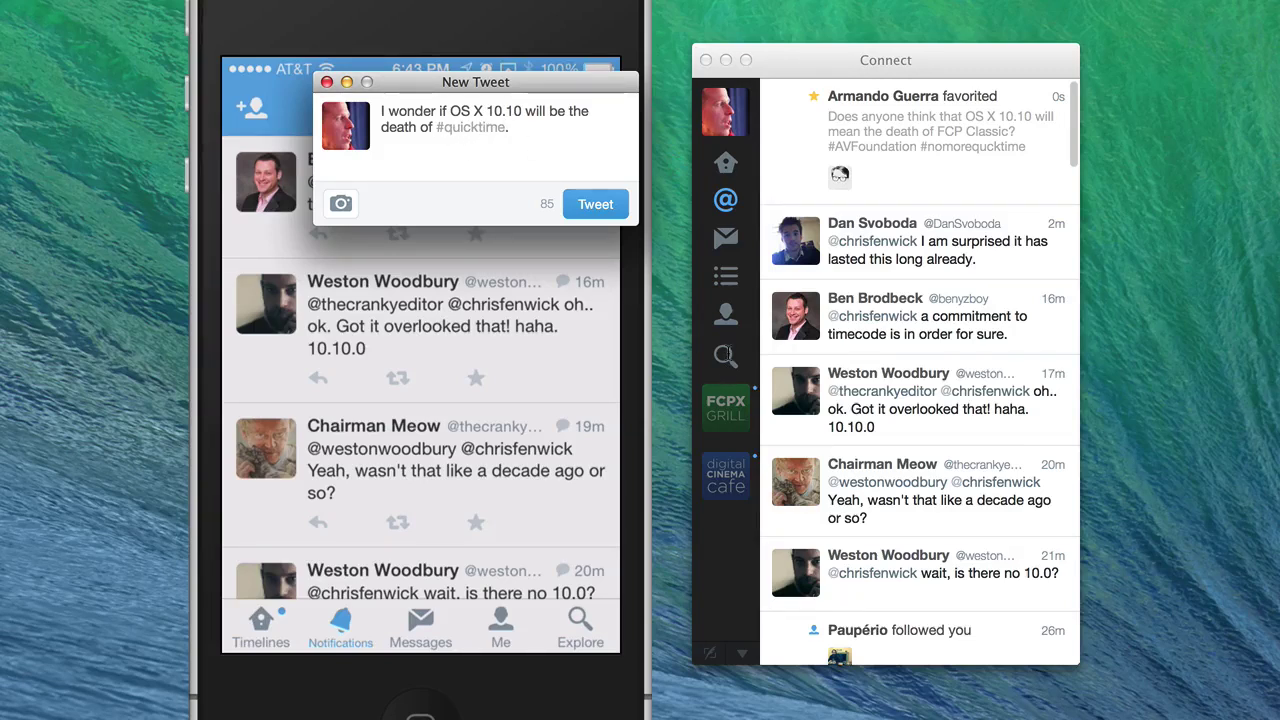
pyautogui.click(726, 356)
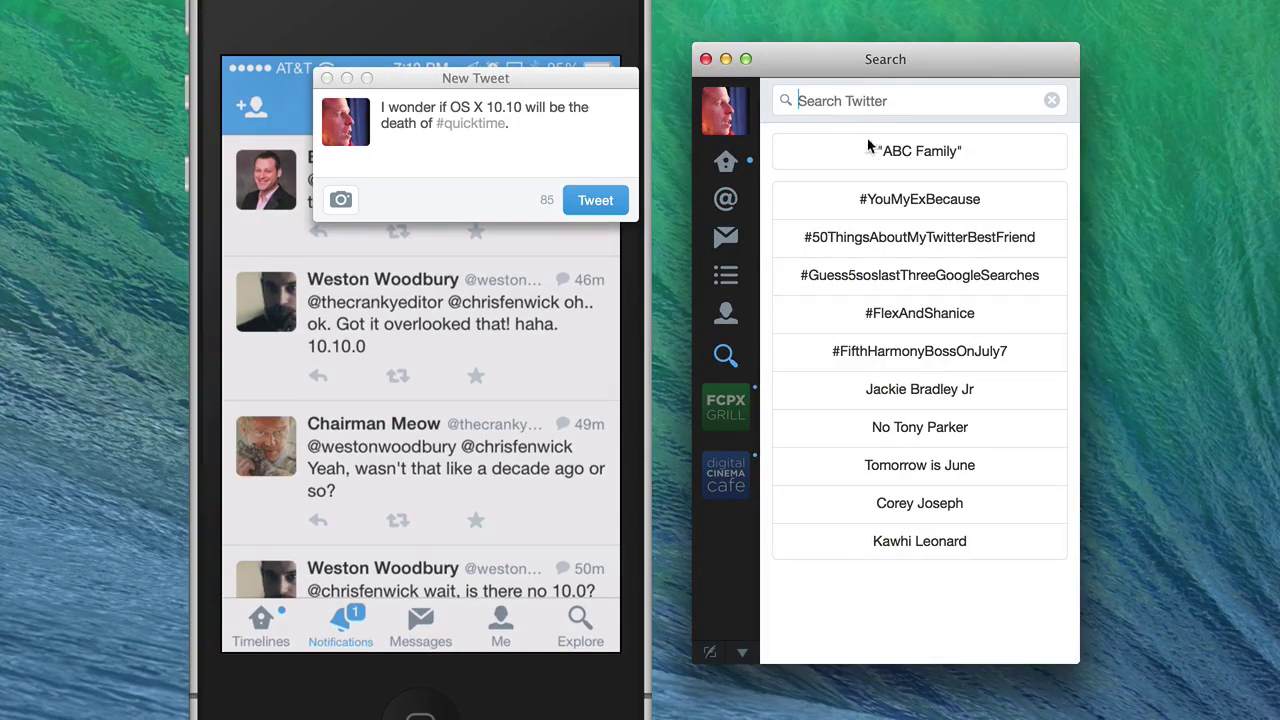
# - Search Twitter for 'quicktime'
pyautogui.click(836, 101)
pyautogui.write('quicktime')
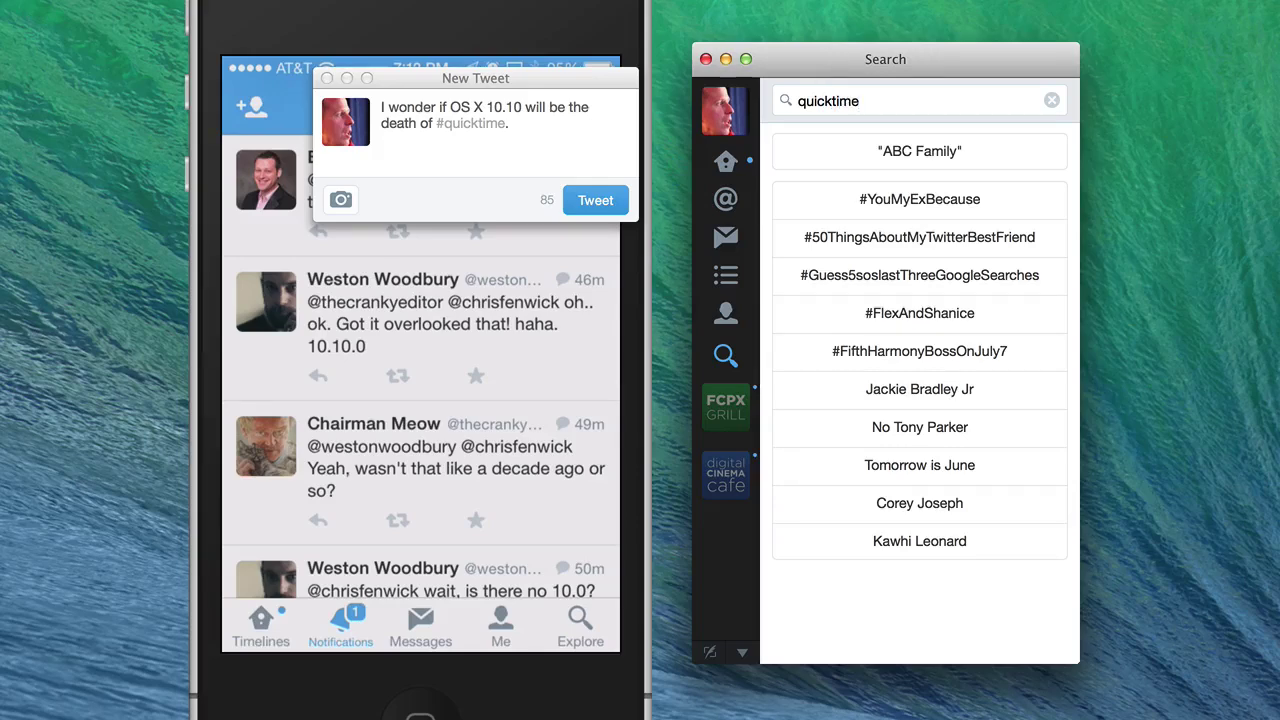
pyautogui.press('Return')
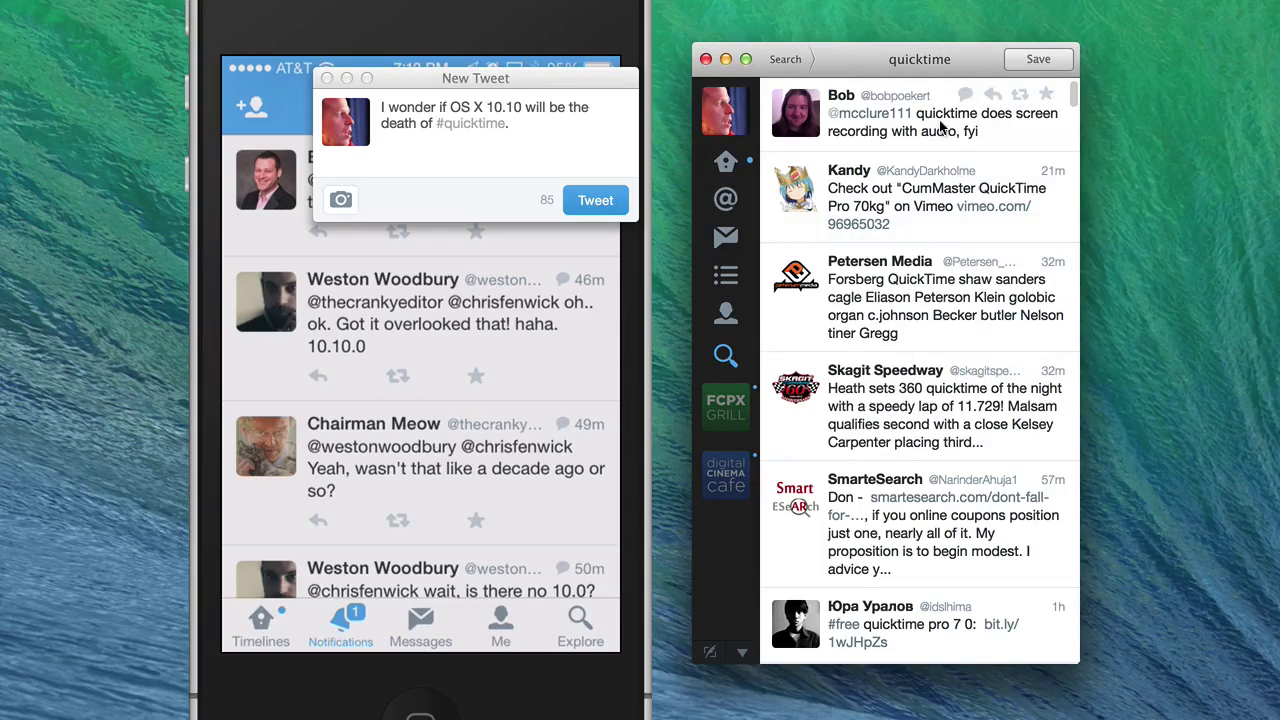
# - Refine the search to the hashtag #quicktime and view its tweets
pyautogui.click(790, 60)
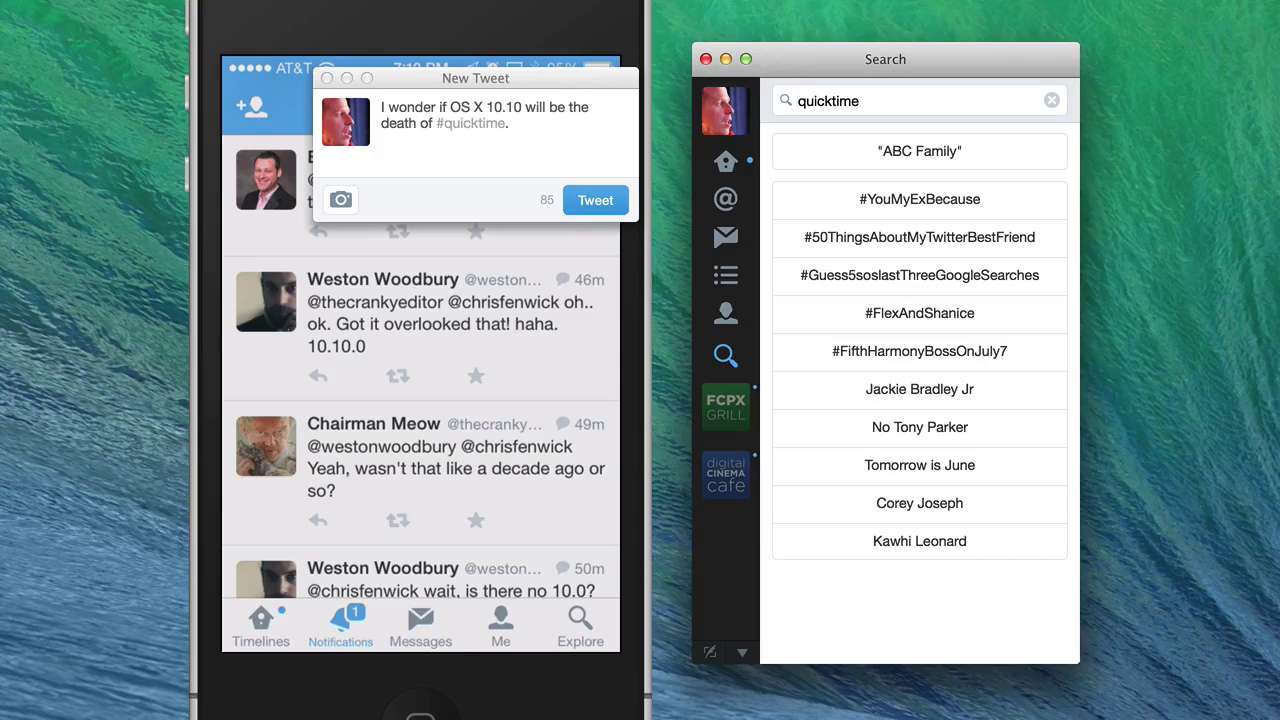
pyautogui.write('#')
pyautogui.press('Return')
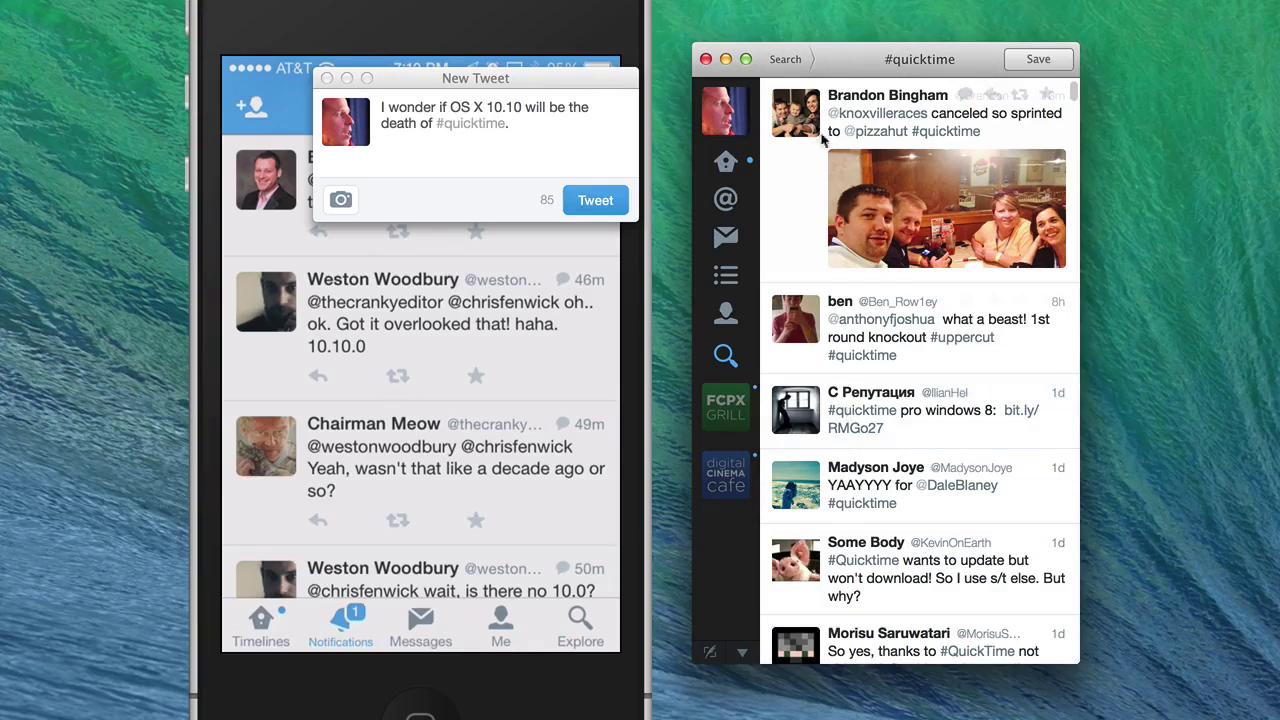
pyautogui.click(786, 60)
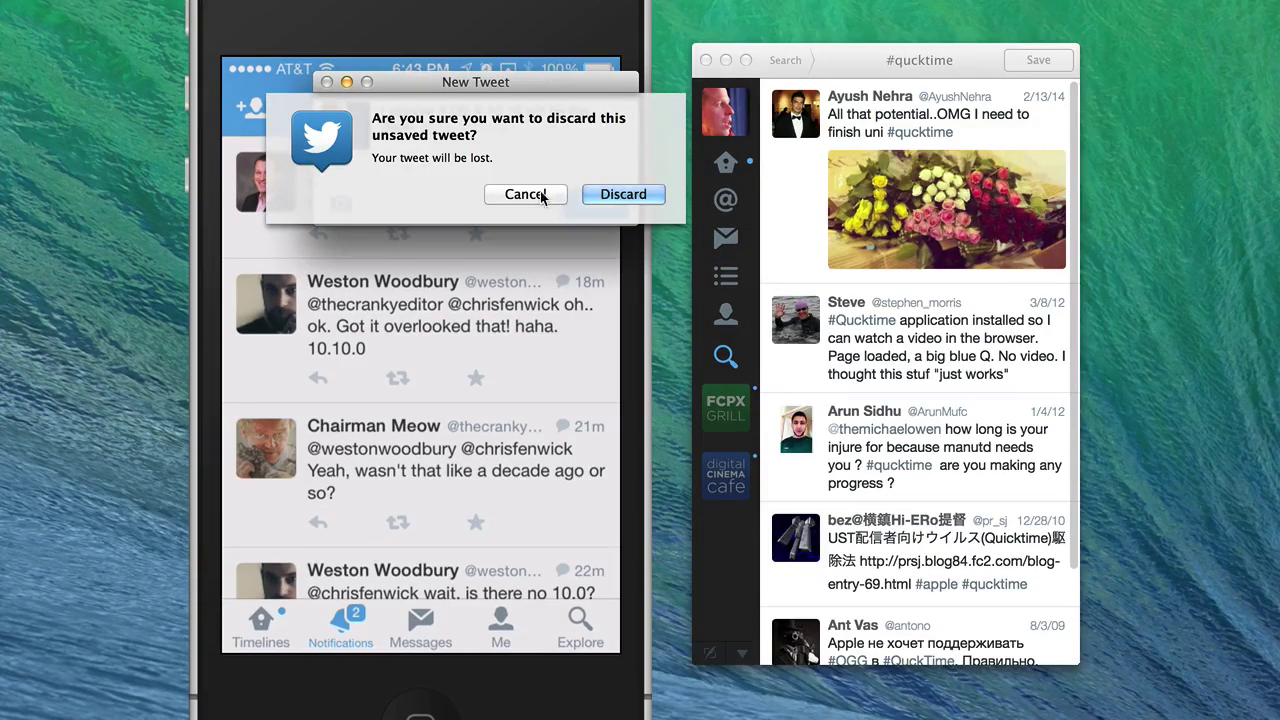
# - Close the New Tweet window and discard the unsent #quicktime draft
pyautogui.click(540, 194)
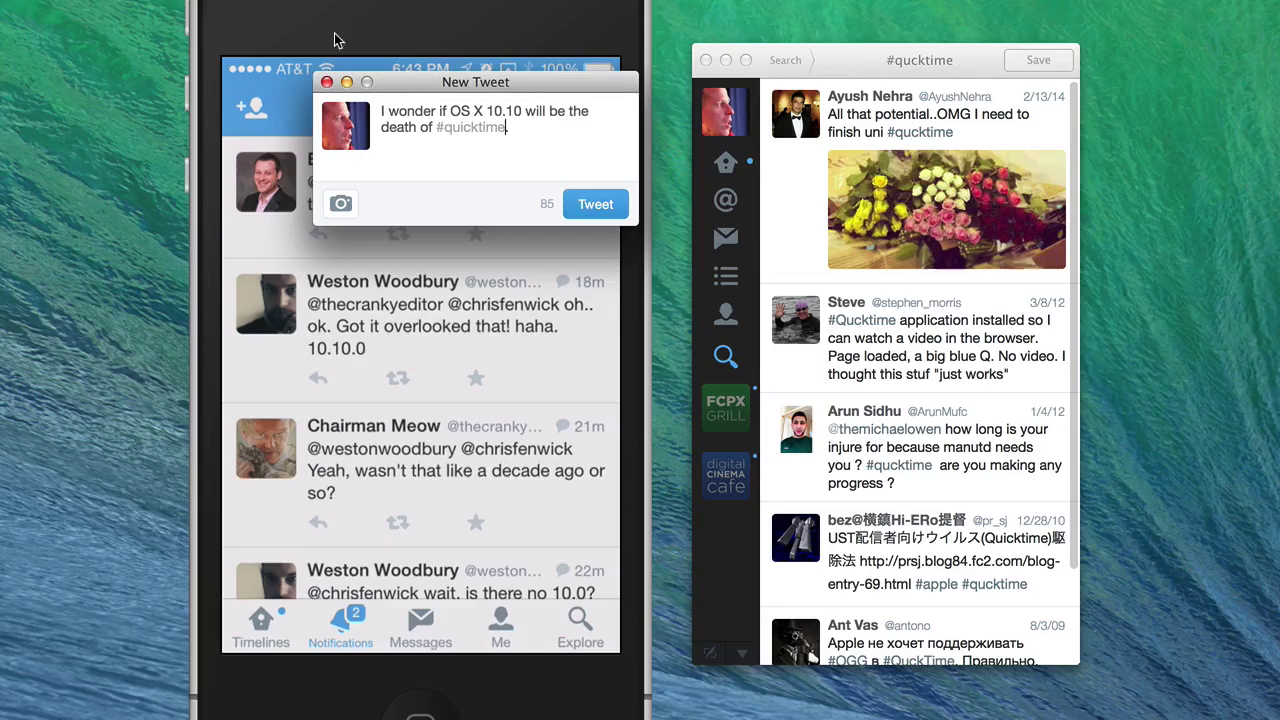
pyautogui.click(327, 82)
pyautogui.click(602, 187)
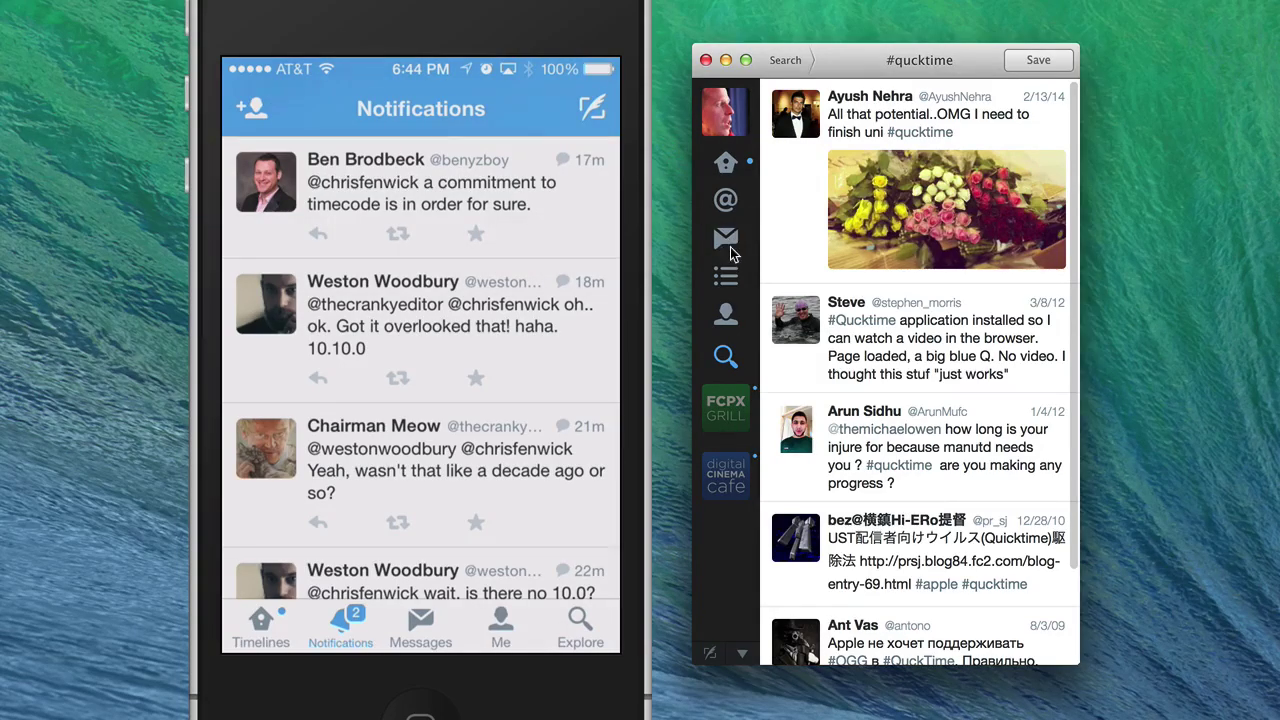
# - Browse Home and mentions, ending on the direct messages list
pyautogui.click(727, 164)
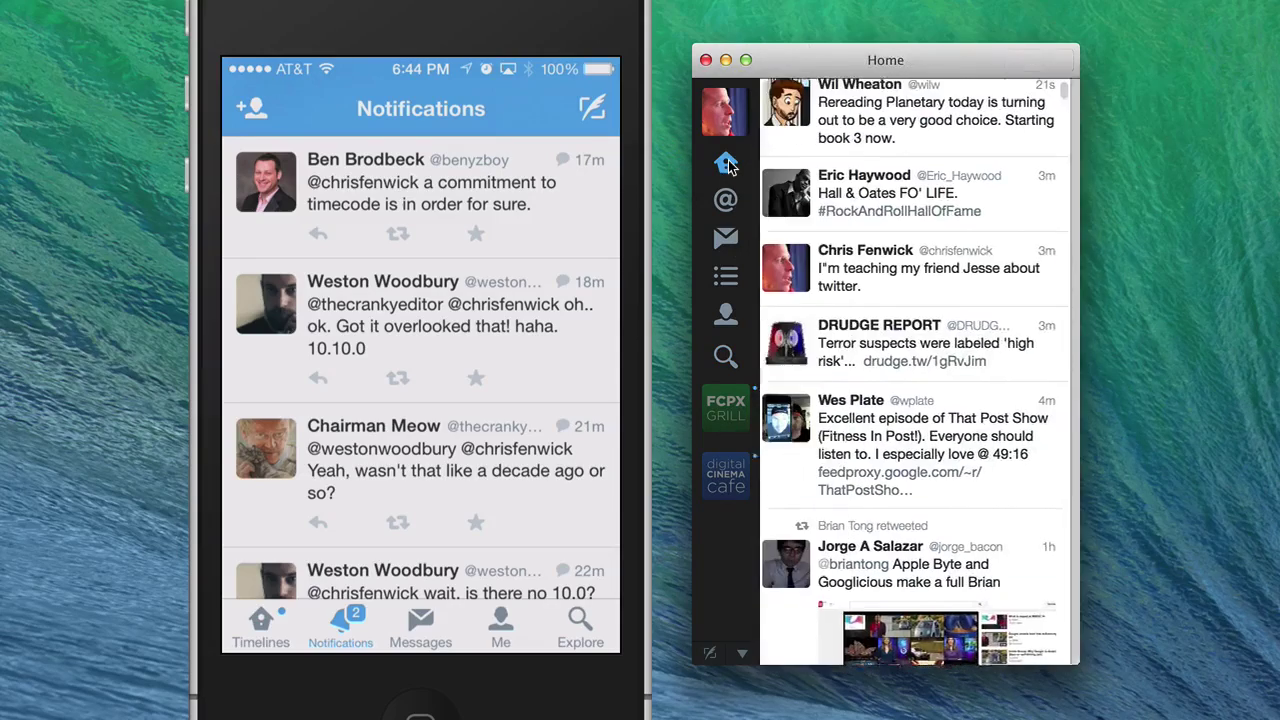
pyautogui.click(730, 201)
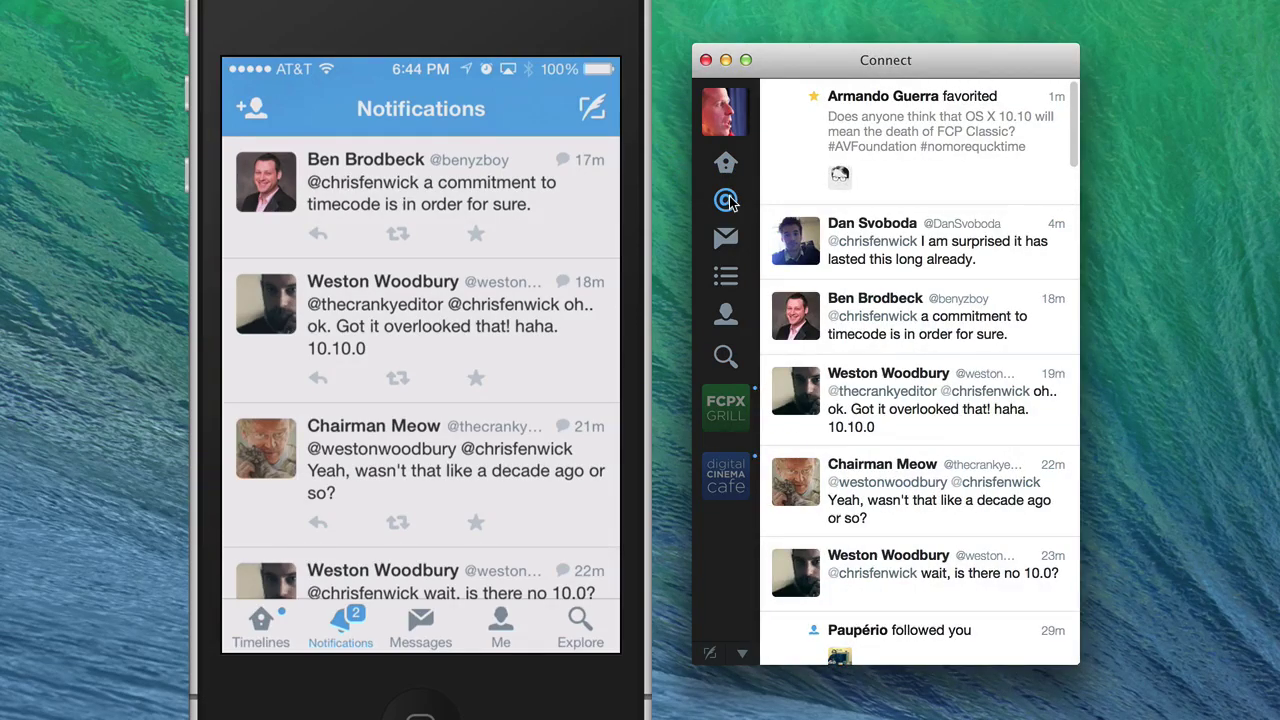
pyautogui.click(728, 238)
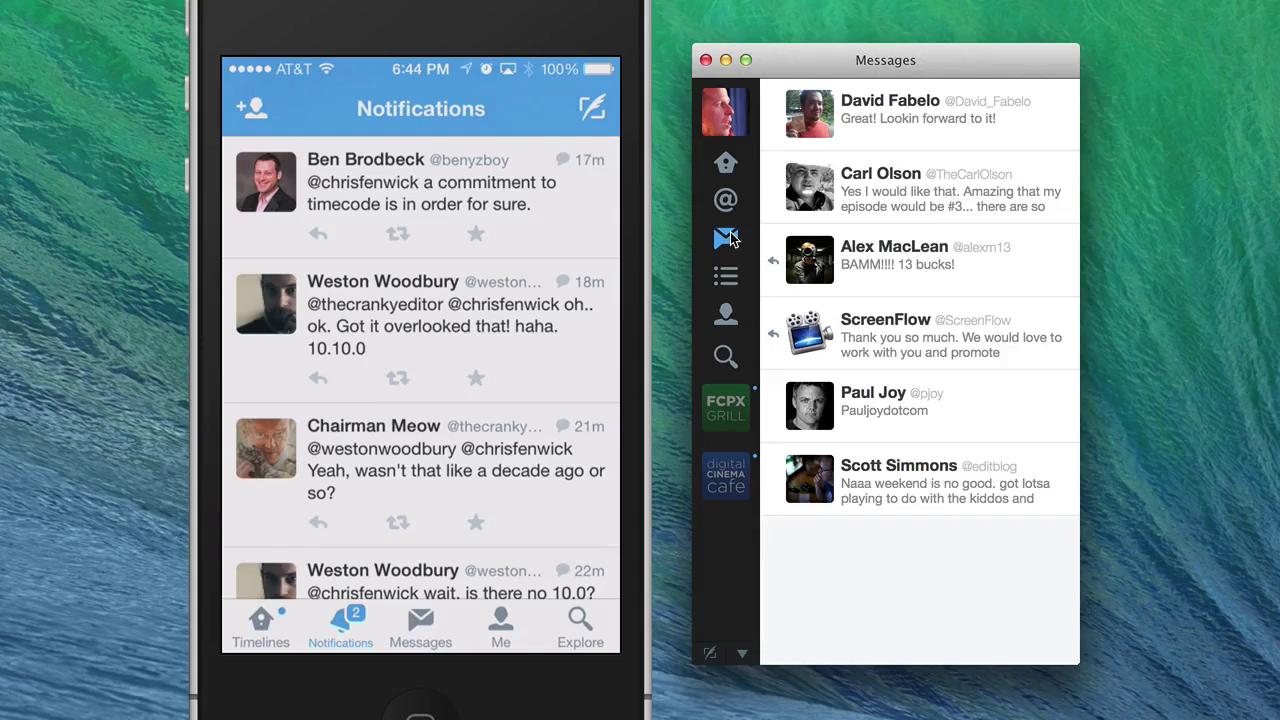
# - Open a contact's direct message conversation and close an empty reply
pyautogui.click(826, 193)
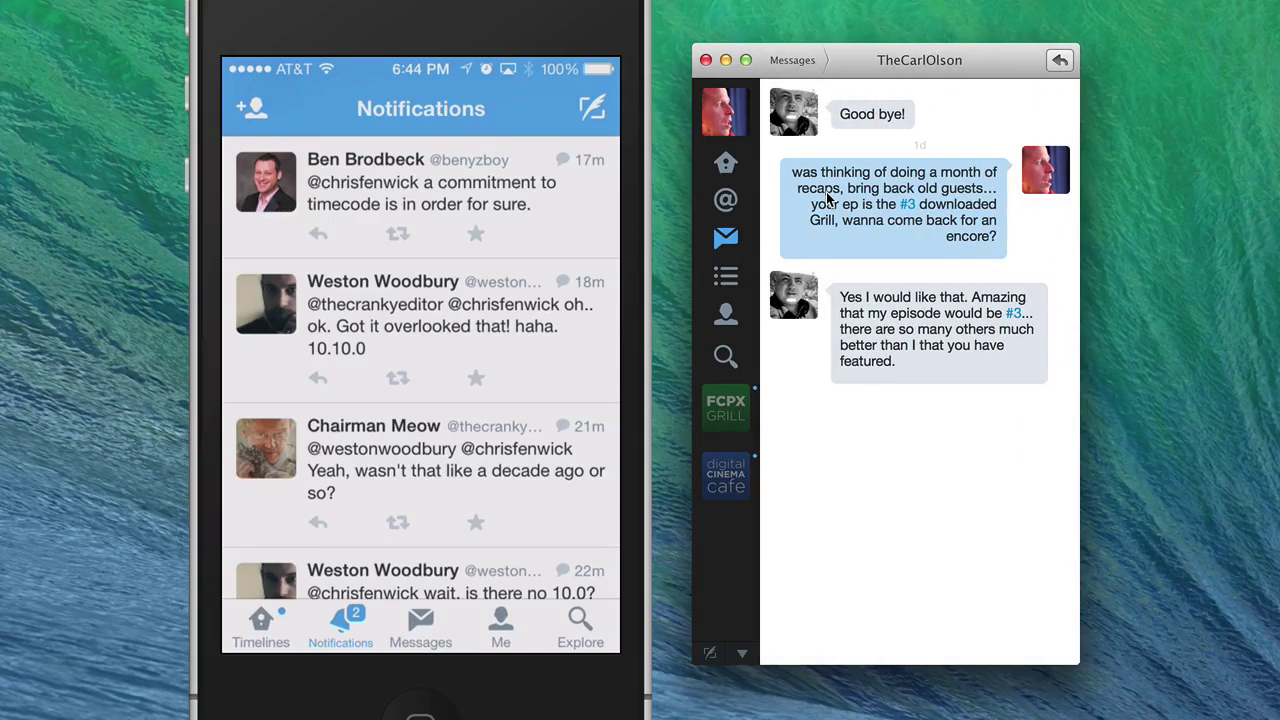
pyautogui.click(1059, 59)
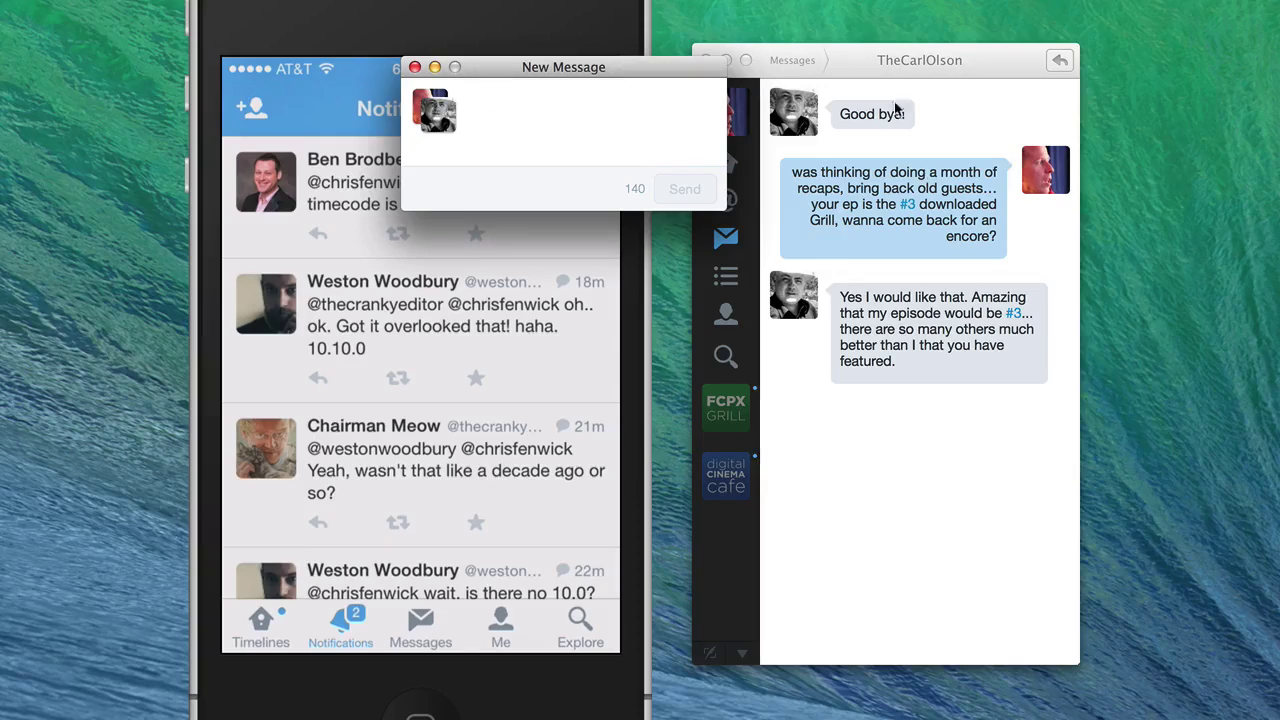
pyautogui.click(415, 68)
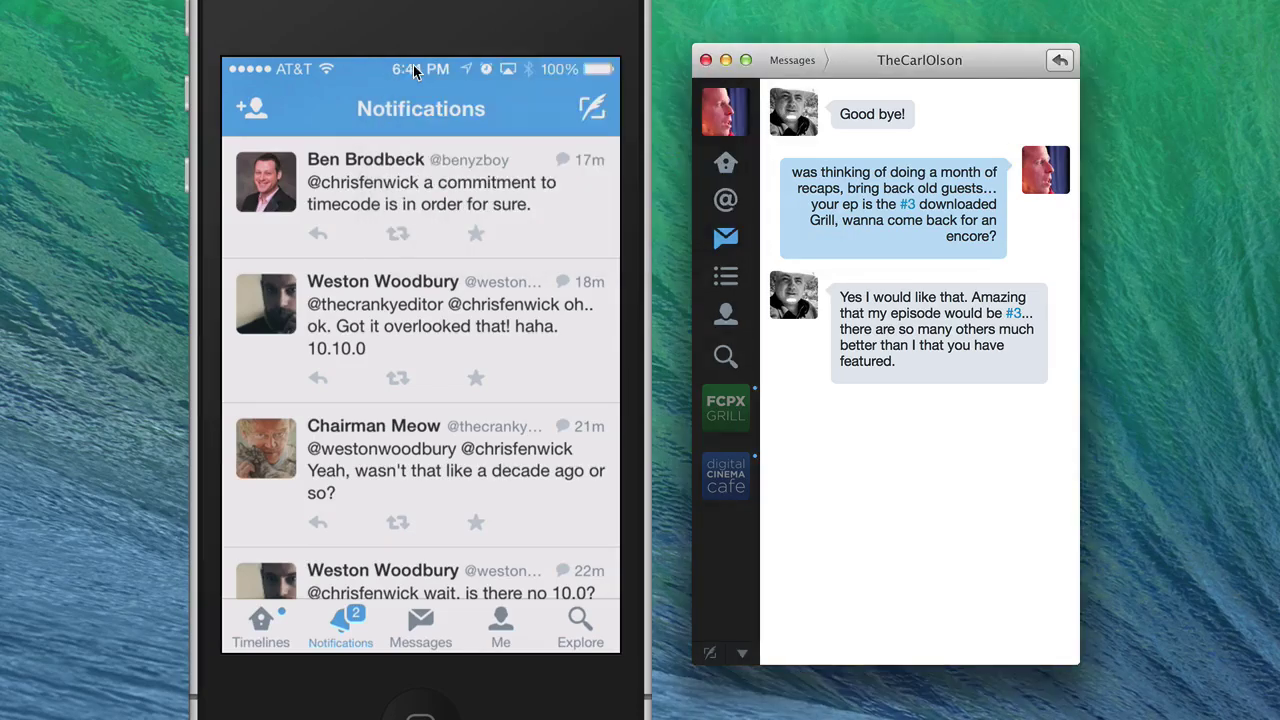
# - Write a test direct message to a contact's username, then discard it unsent
pyautogui.click(743, 655)
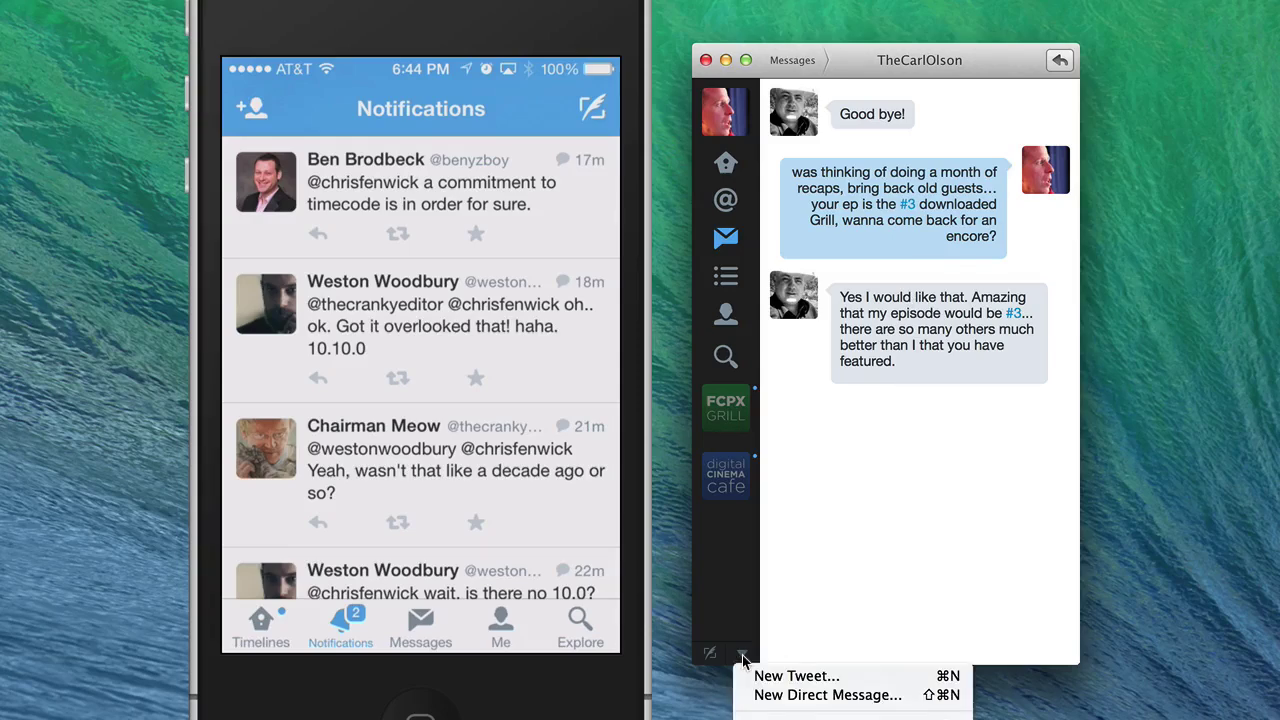
pyautogui.click(761, 698)
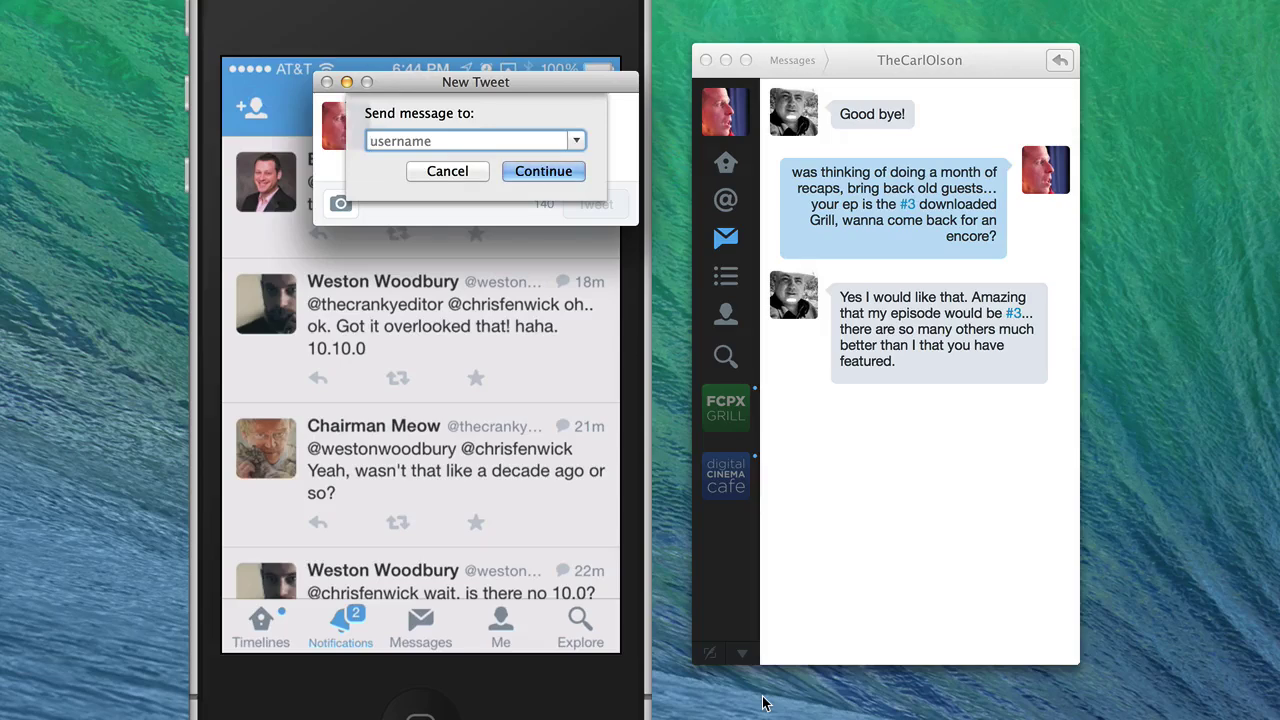
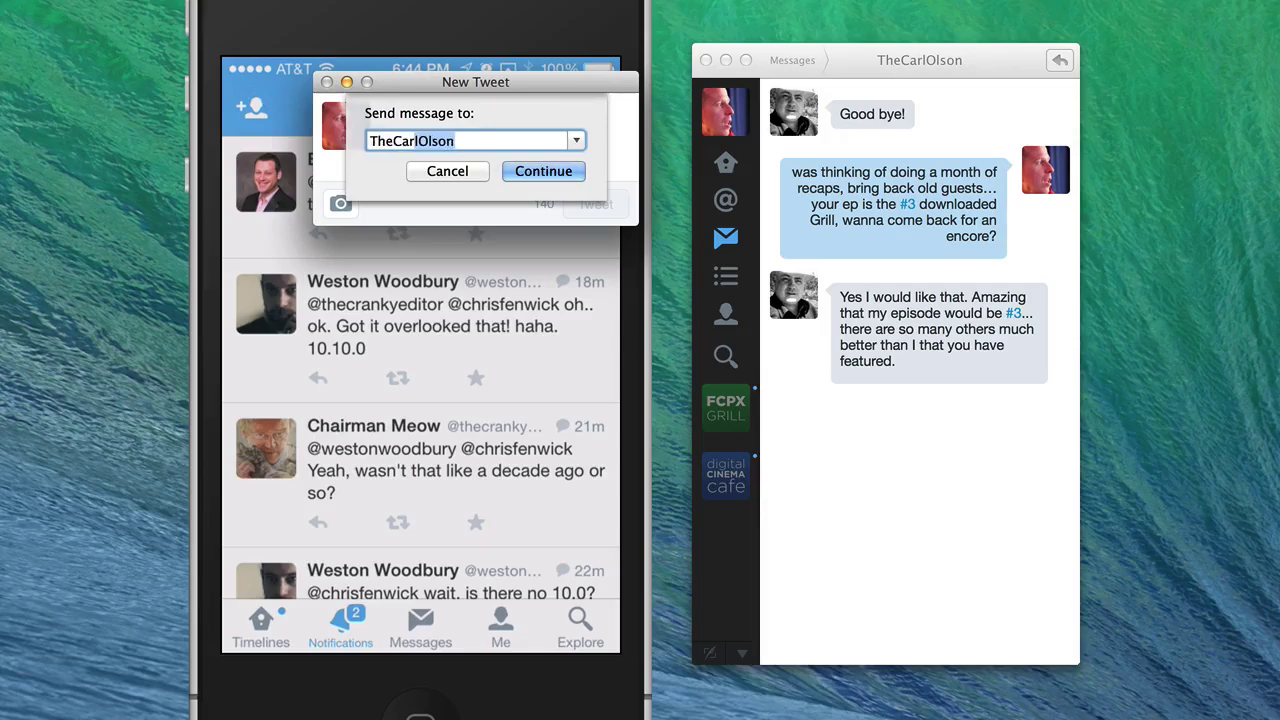
pyautogui.press('Return')
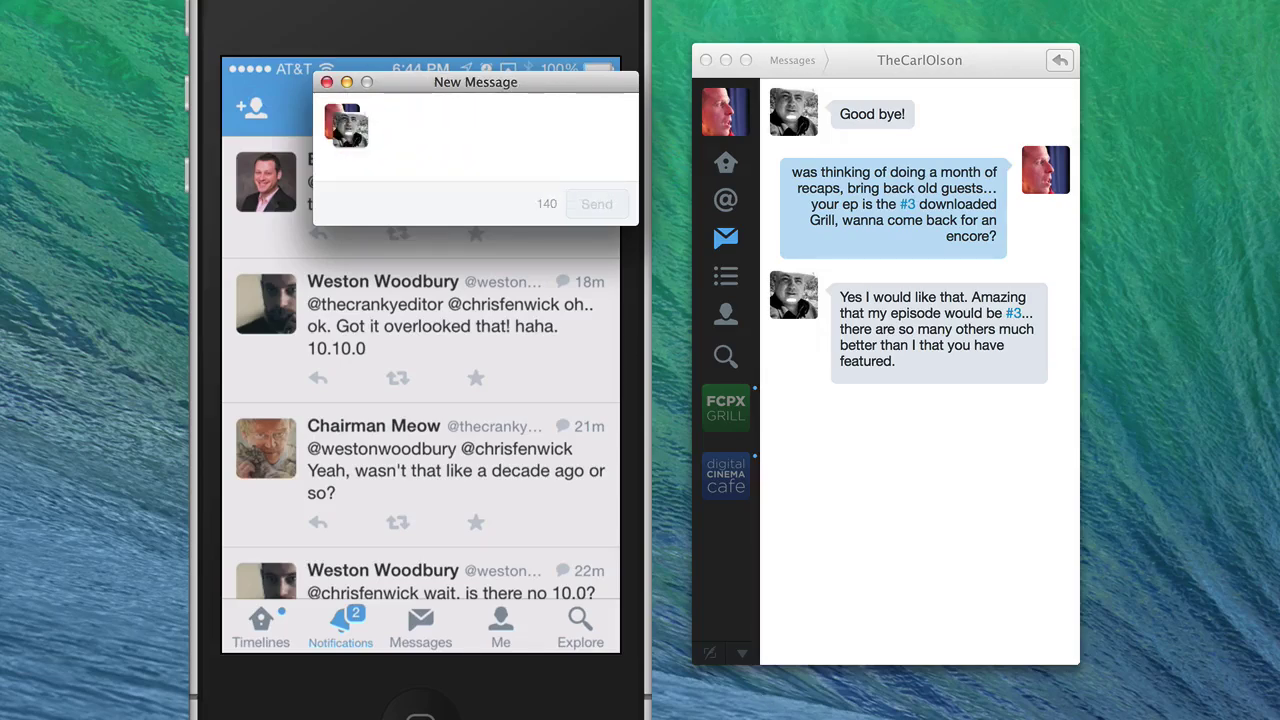
pyautogui.write('a;ldkfja;sldfkj')
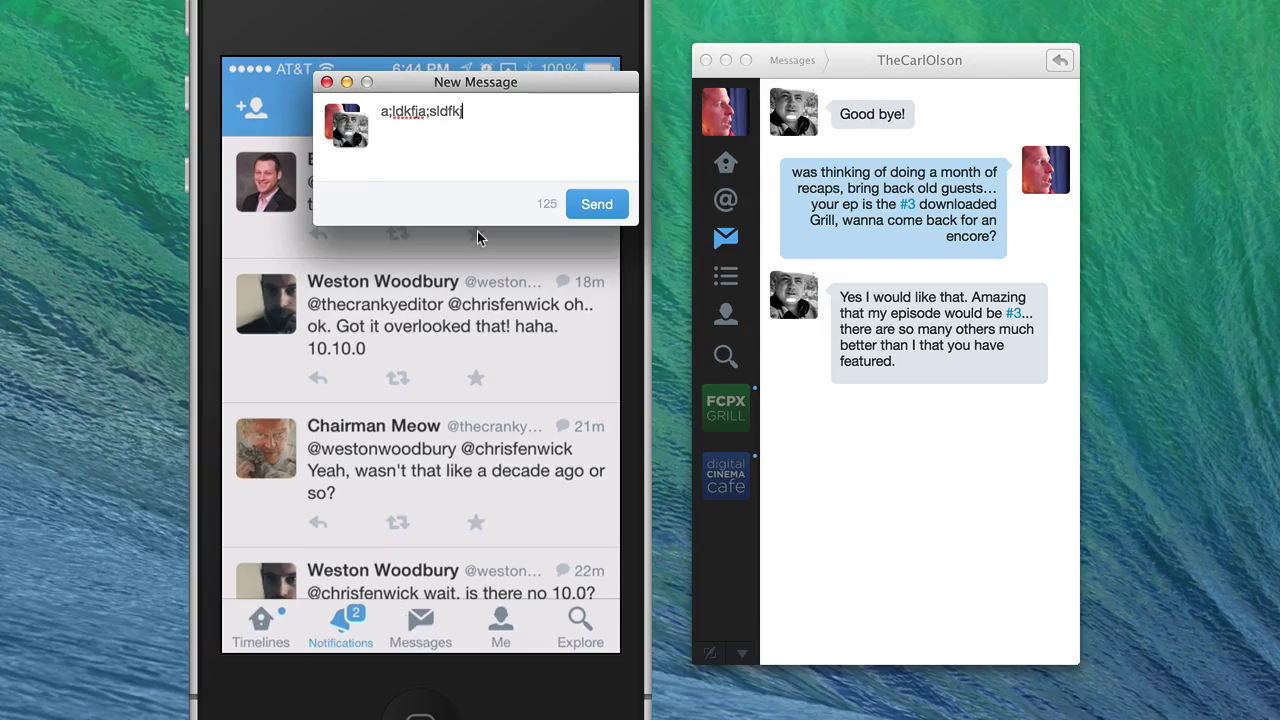
pyautogui.click(327, 84)
pyautogui.click(636, 194)
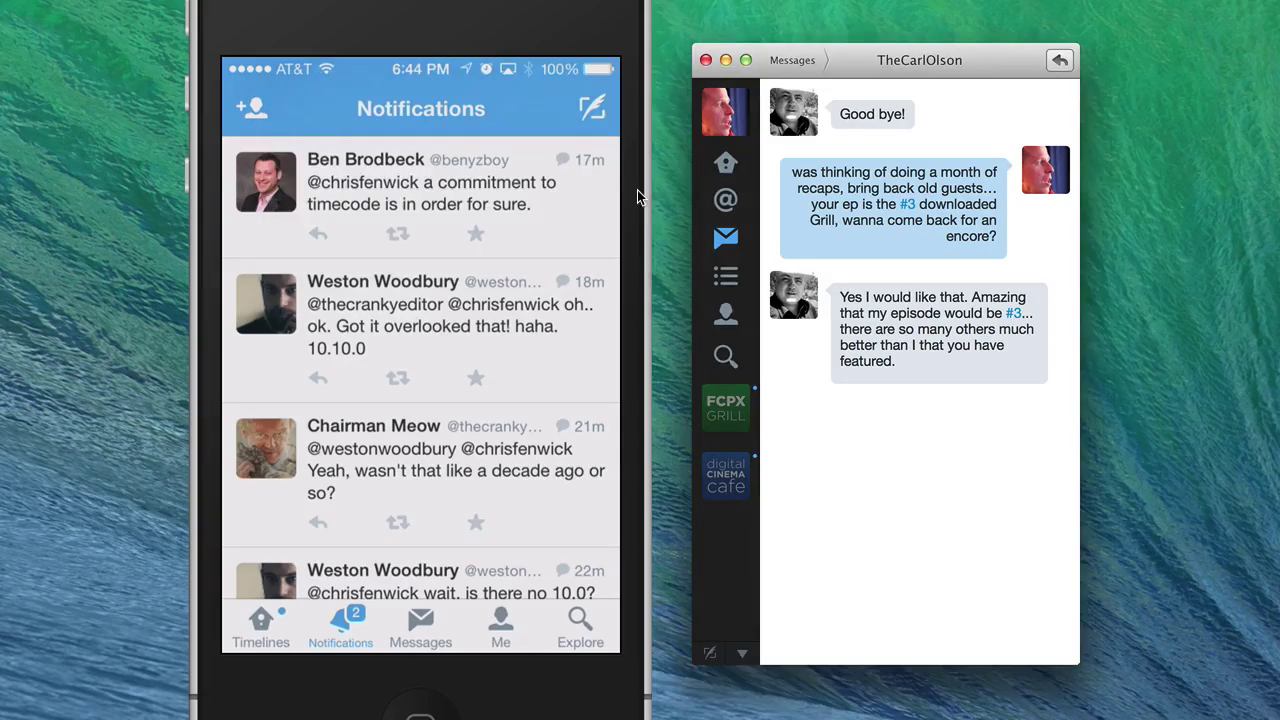
# - View the News list timeline, then mentions and the Home timeline
pyautogui.click(742, 280)
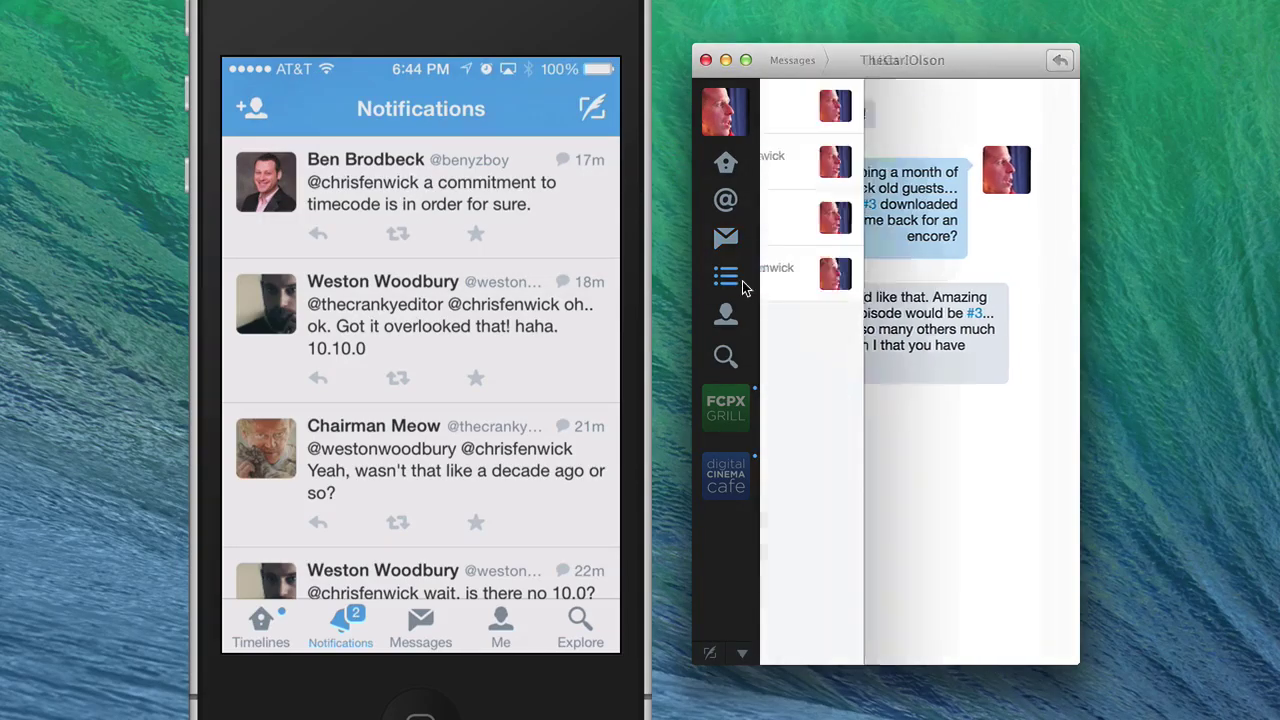
pyautogui.click(901, 113)
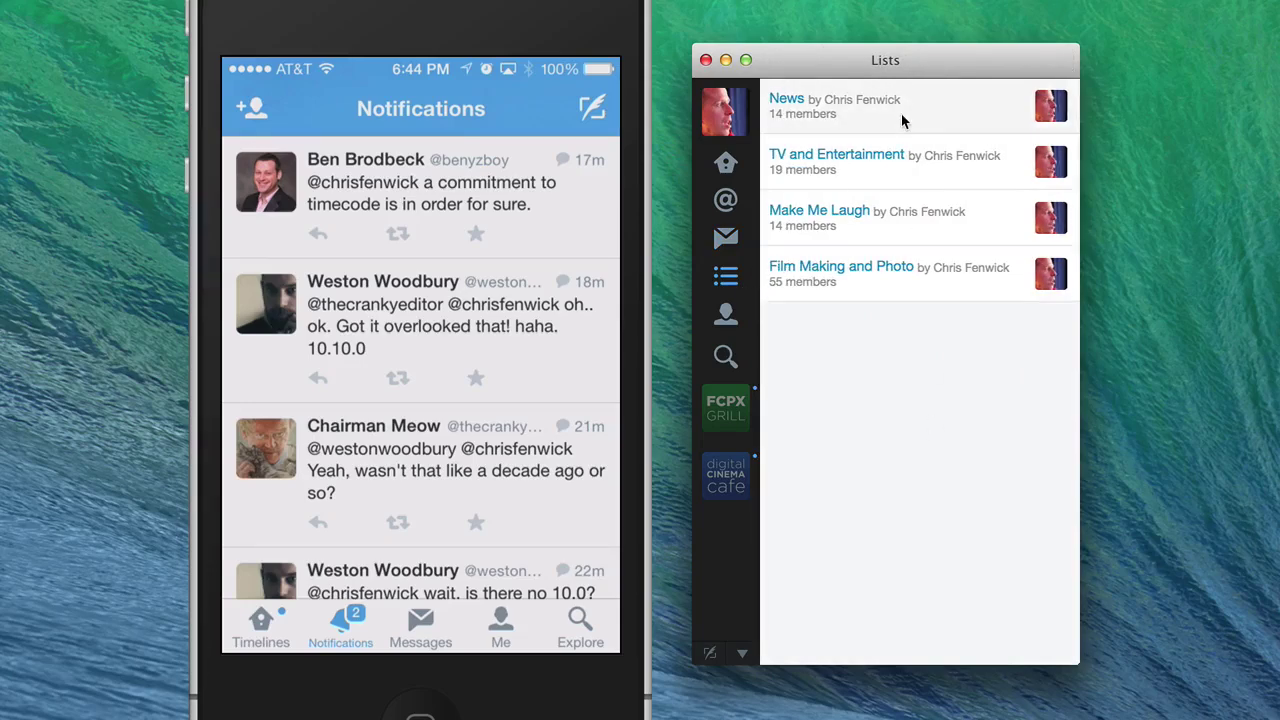
pyautogui.click(729, 204)
pyautogui.click(731, 175)
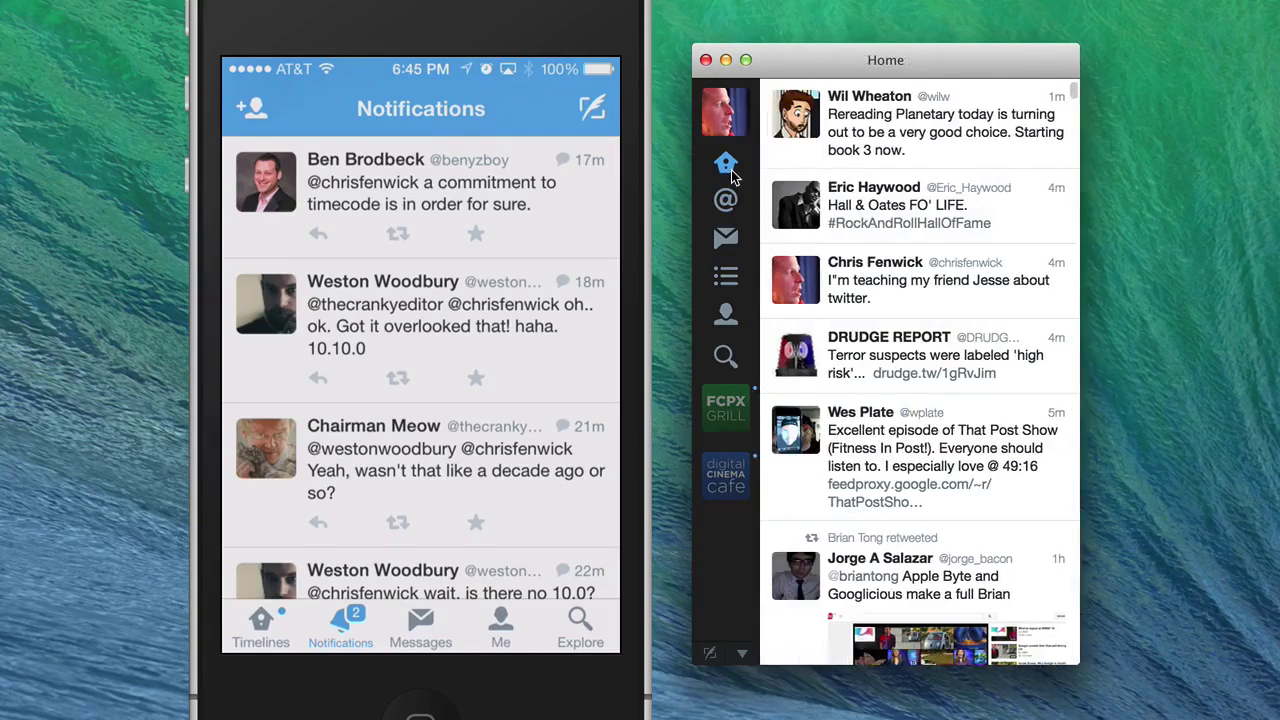
# - Visit a news account's profile and lists, then the own profile and search page
pyautogui.click(793, 360)
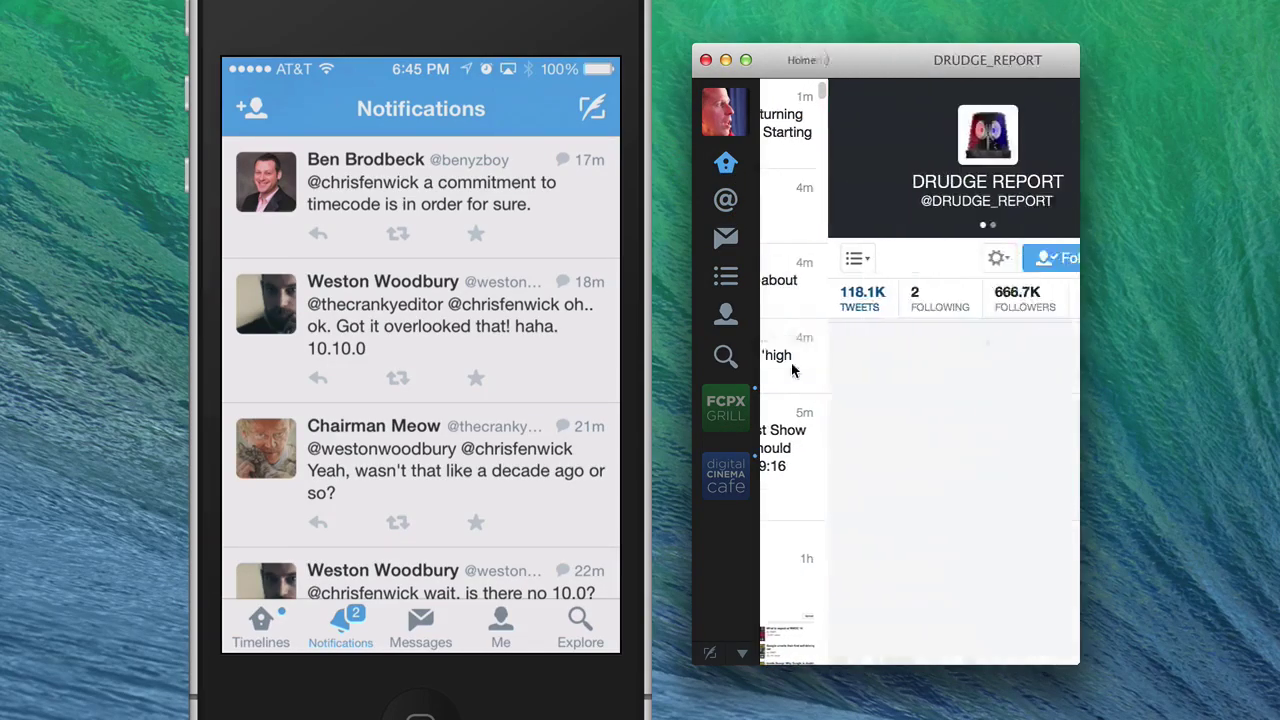
pyautogui.click(790, 259)
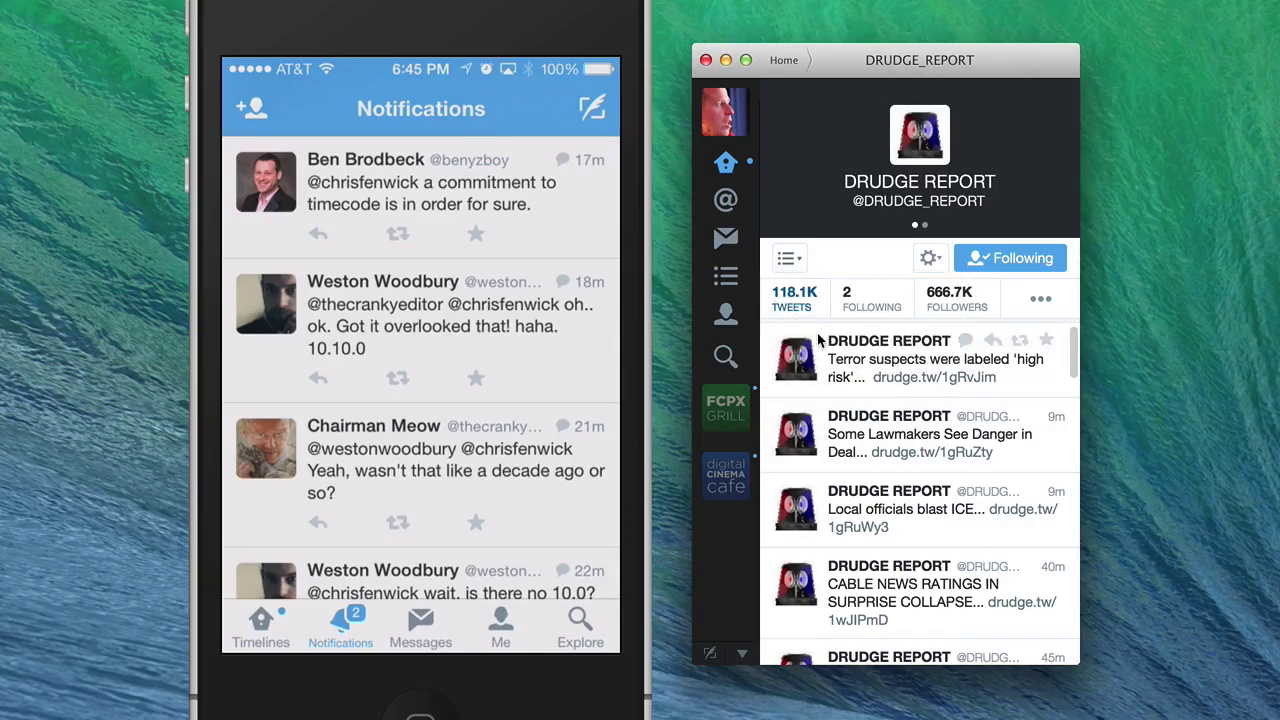
pyautogui.press('super+5')
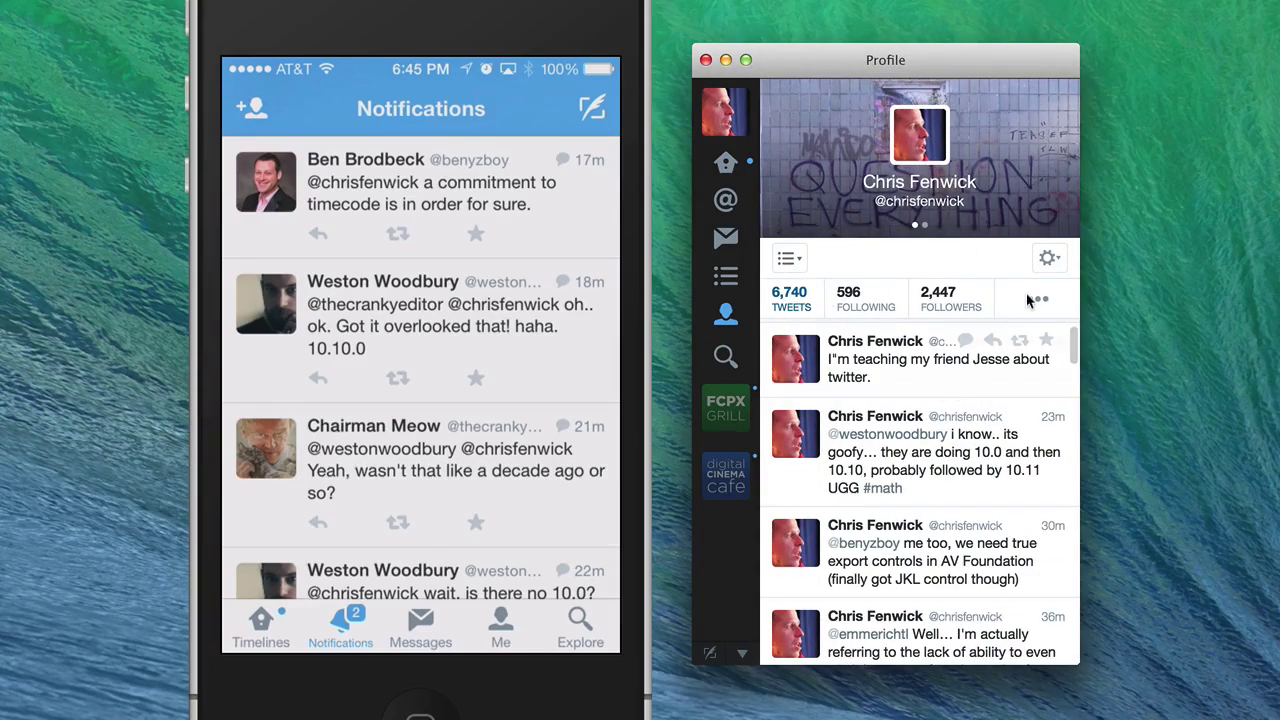
pyautogui.click(726, 355)
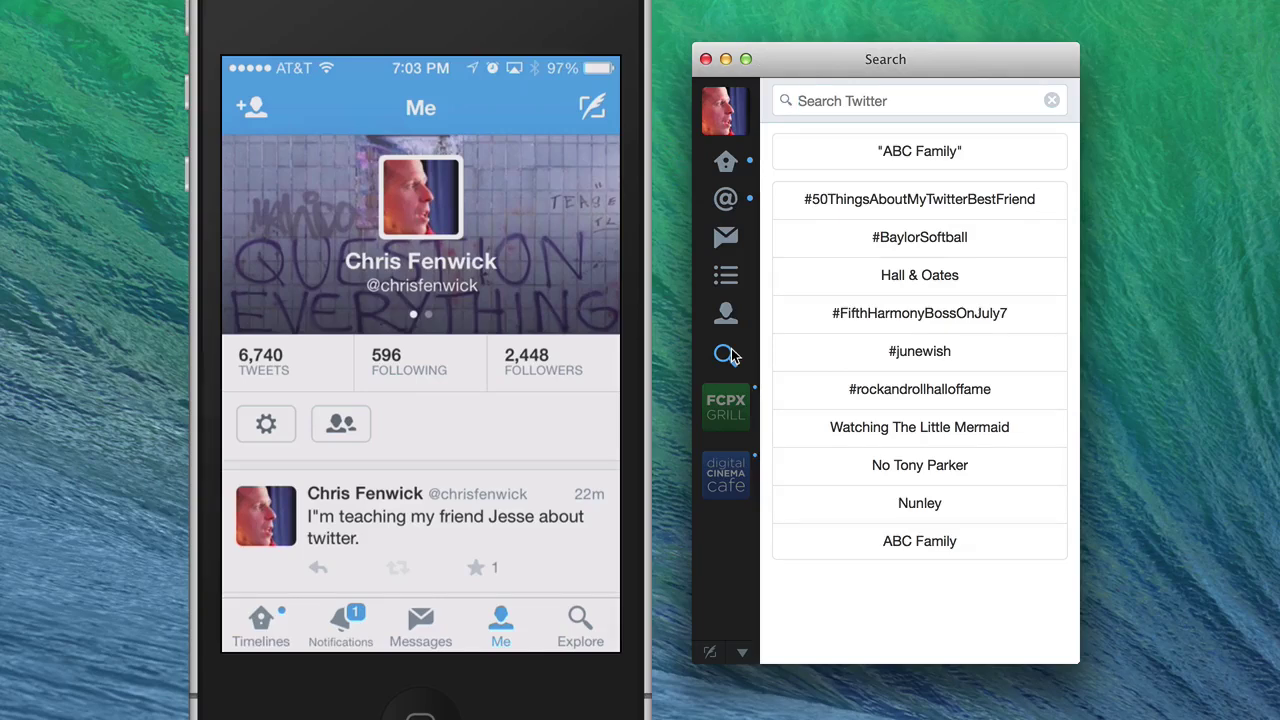
pyautogui.click(726, 314)
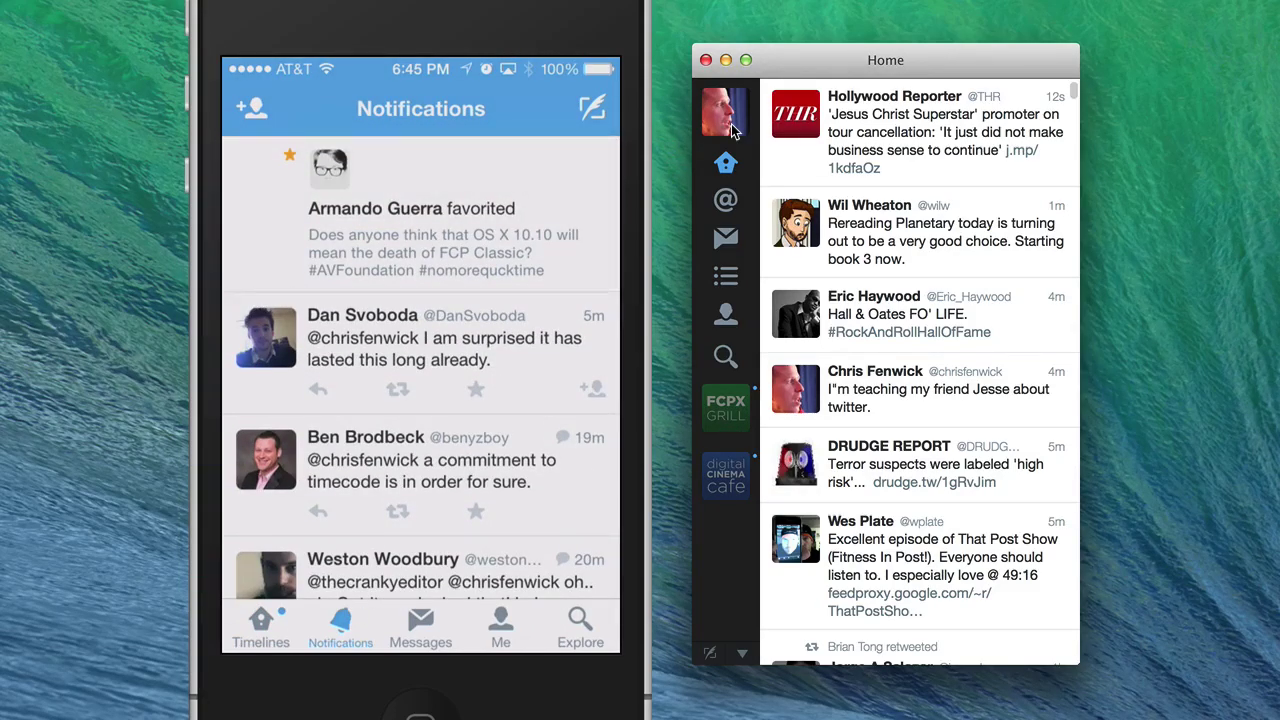
pyautogui.scroll(-2, 420, 380)
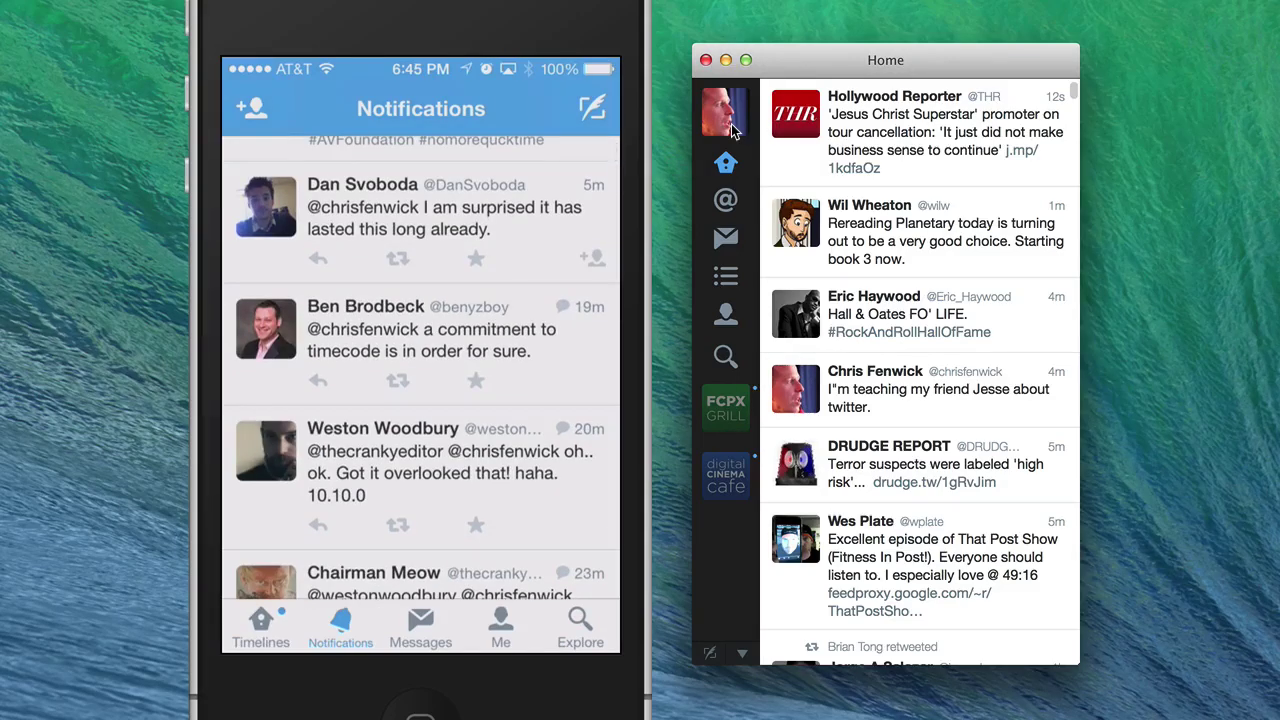